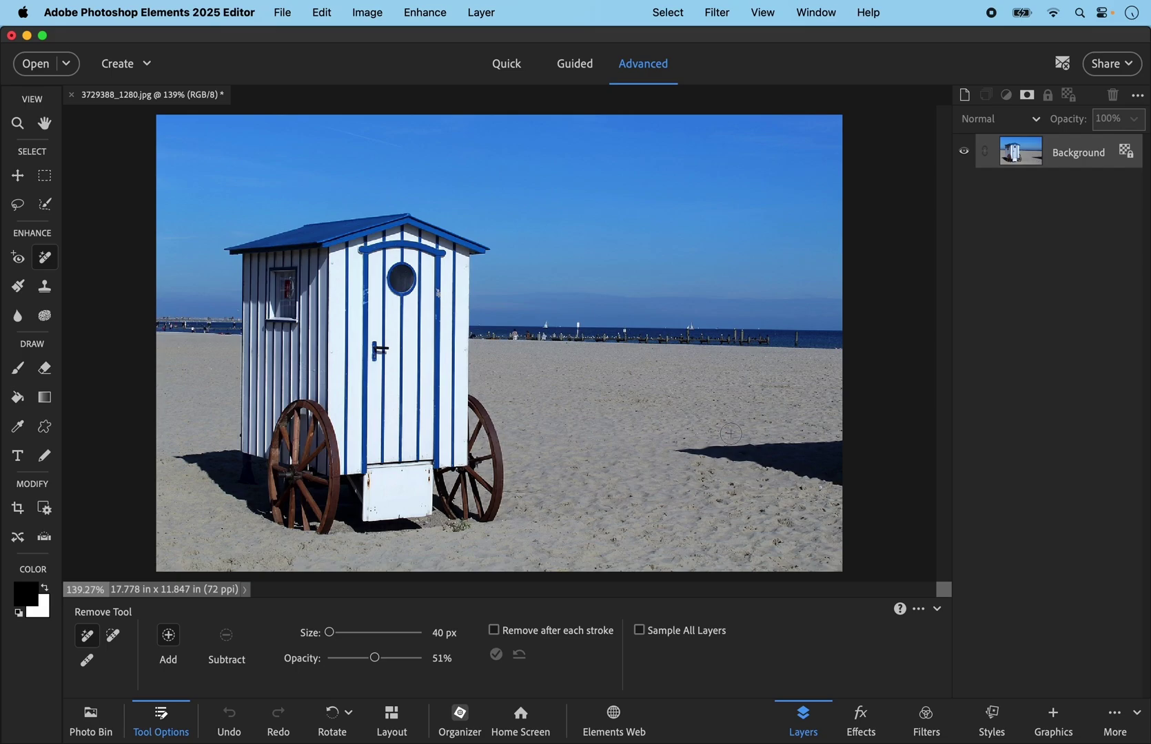
# Step: Mark the hut's long shadow on the sand, then trim the marking's left, top and lower edges
pyautogui.moveTo(731, 433)
pyautogui.mouseDown()
pyautogui.moveTo(678, 452)
pyautogui.moveTo(810, 493)
pyautogui.moveTo(866, 492)
pyautogui.moveTo(876, 465)
pyautogui.moveTo(829, 423)
pyautogui.moveTo(728, 432)
pyautogui.mouseUp()
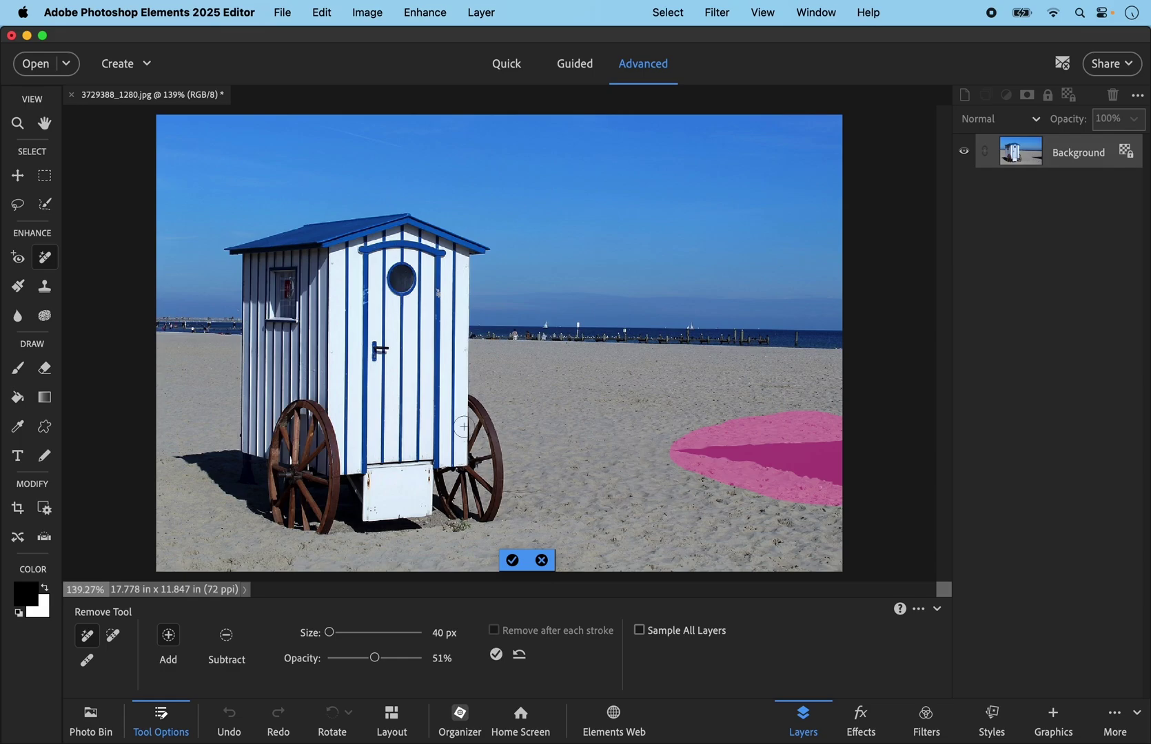
pyautogui.click(226, 635)
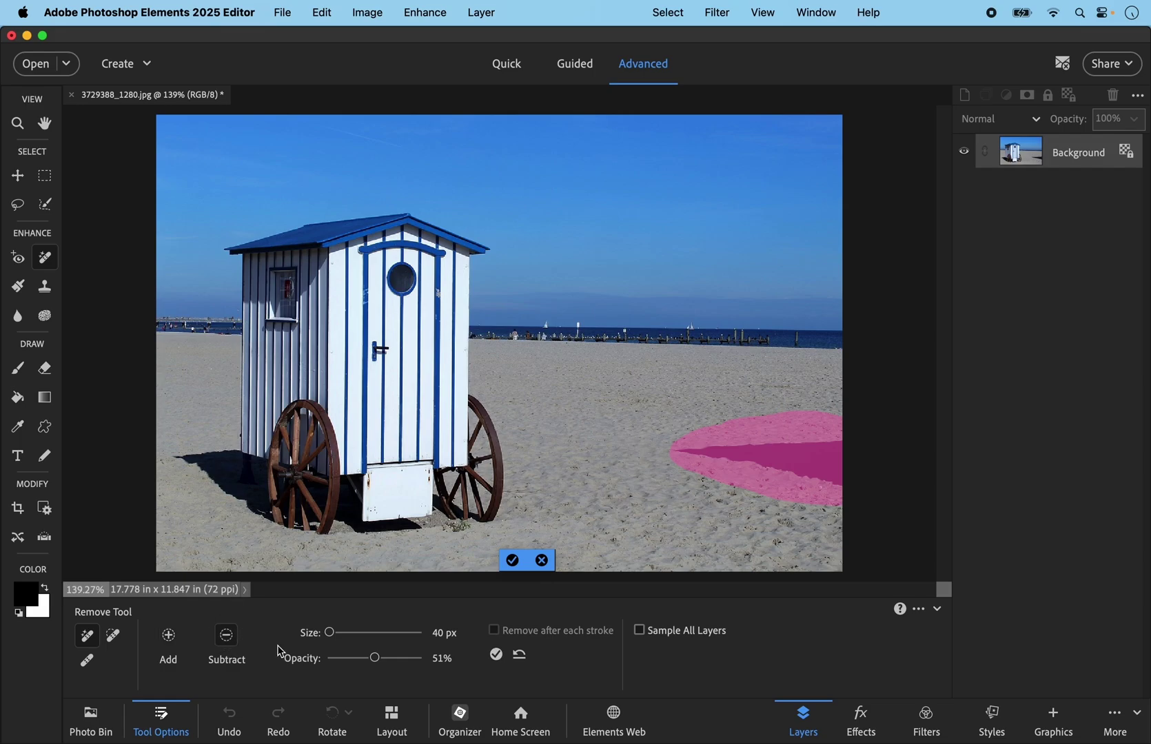
pyautogui.moveTo(696, 472); pyautogui.dragTo(871, 501)
pyautogui.moveTo(839, 420); pyautogui.dragTo(624, 455)
pyautogui.moveTo(713, 478); pyautogui.dragTo(831, 499)
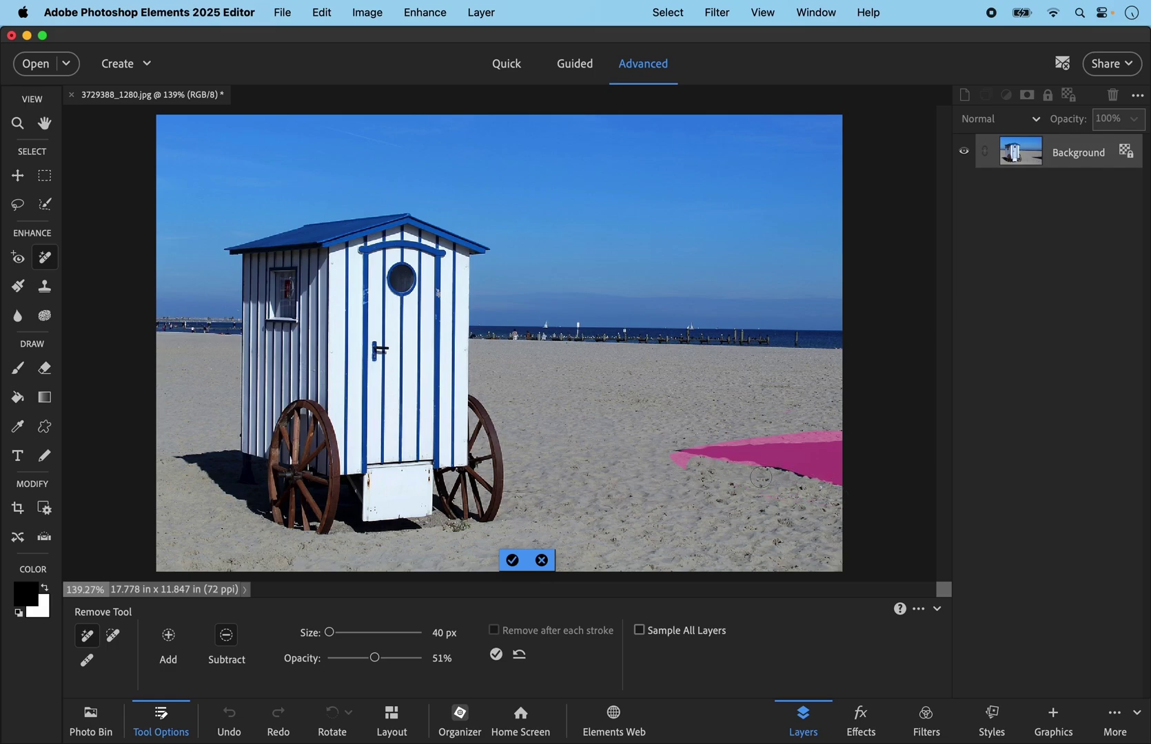
# Step: Extend the marking over the remaining shadow slivers and remove the shadow
pyautogui.click(169, 640)
pyautogui.moveTo(774, 466); pyautogui.dragTo(820, 481)
pyautogui.click(676, 452)
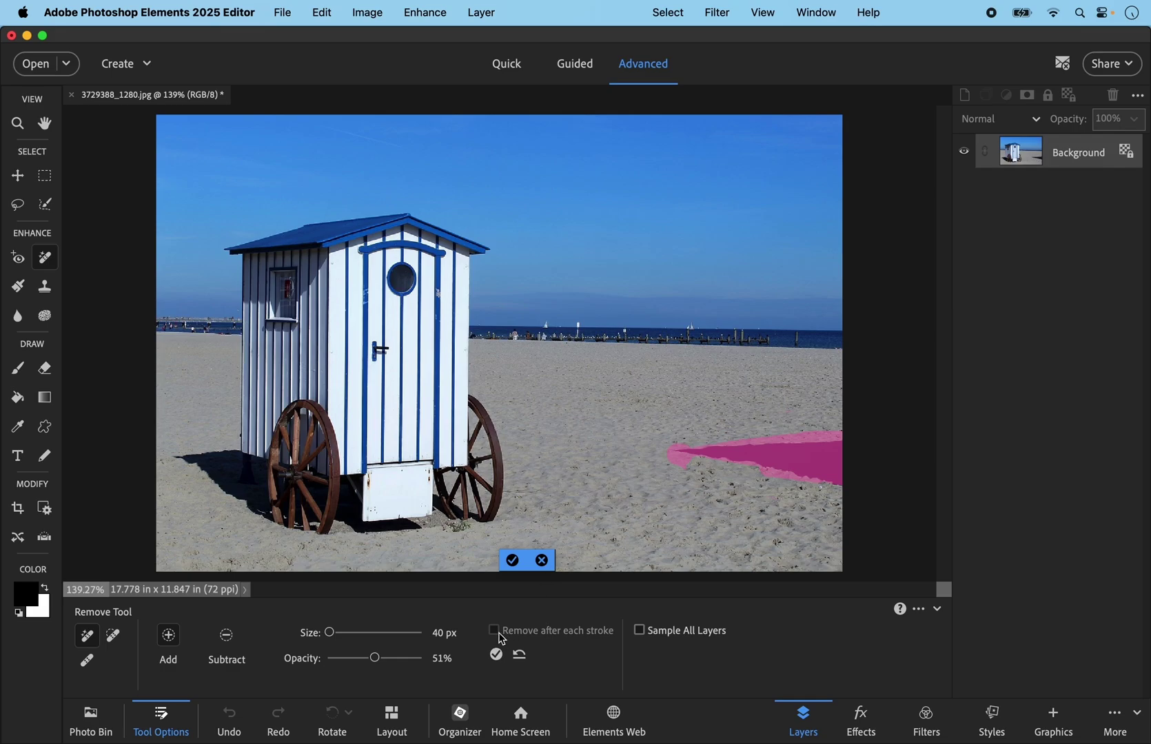
pyautogui.click(512, 560)
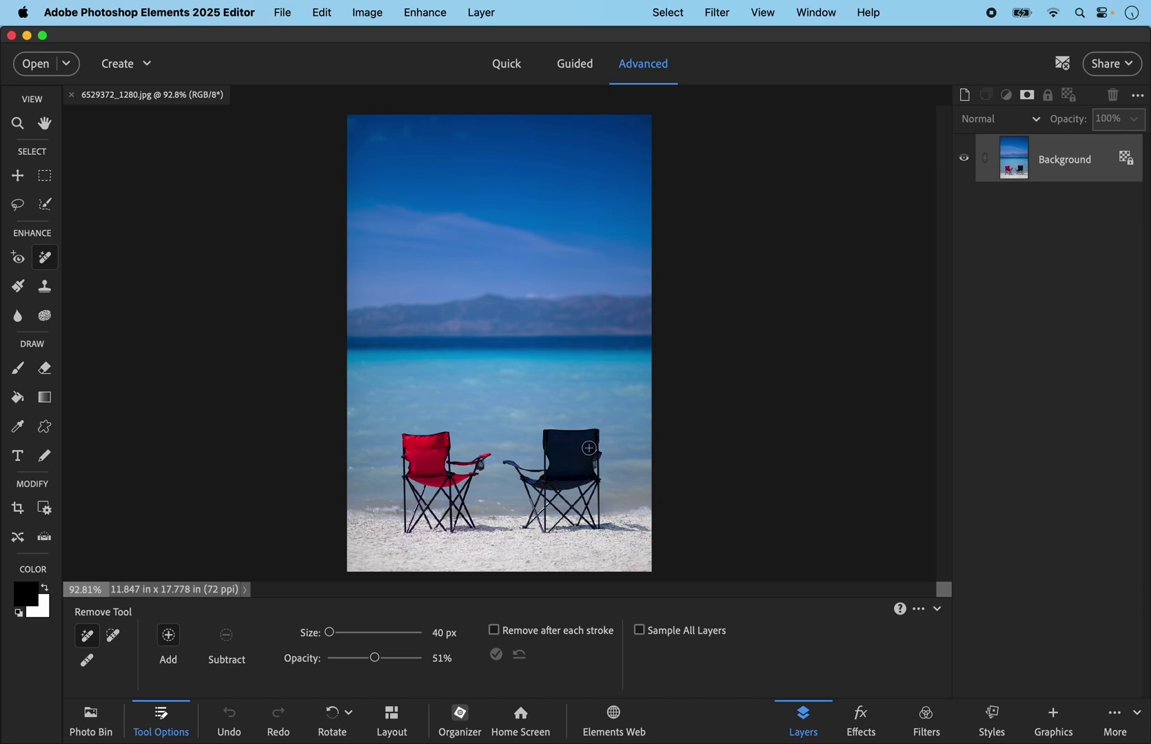
# Step: Remove the black chair with its shadow, then its leftover legs
pyautogui.moveTo(596, 431)
pyautogui.mouseDown()
pyautogui.moveTo(596, 518)
pyautogui.moveTo(525, 529)
pyautogui.moveTo(530, 497)
pyautogui.moveTo(510, 461)
pyautogui.moveTo(550, 458)
pyautogui.moveTo(547, 437)
pyautogui.moveTo(569, 429)
pyautogui.moveTo(592, 435)
pyautogui.mouseUp()
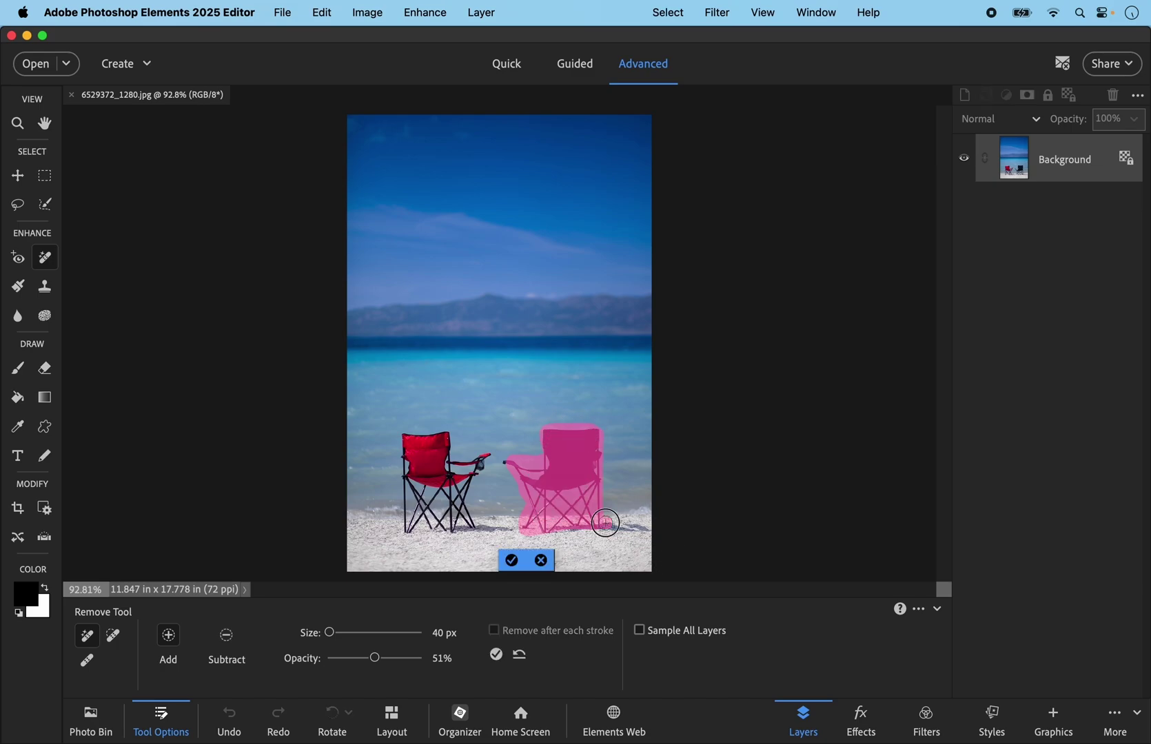
pyautogui.moveTo(605, 523); pyautogui.dragTo(650, 528)
pyautogui.click(512, 561)
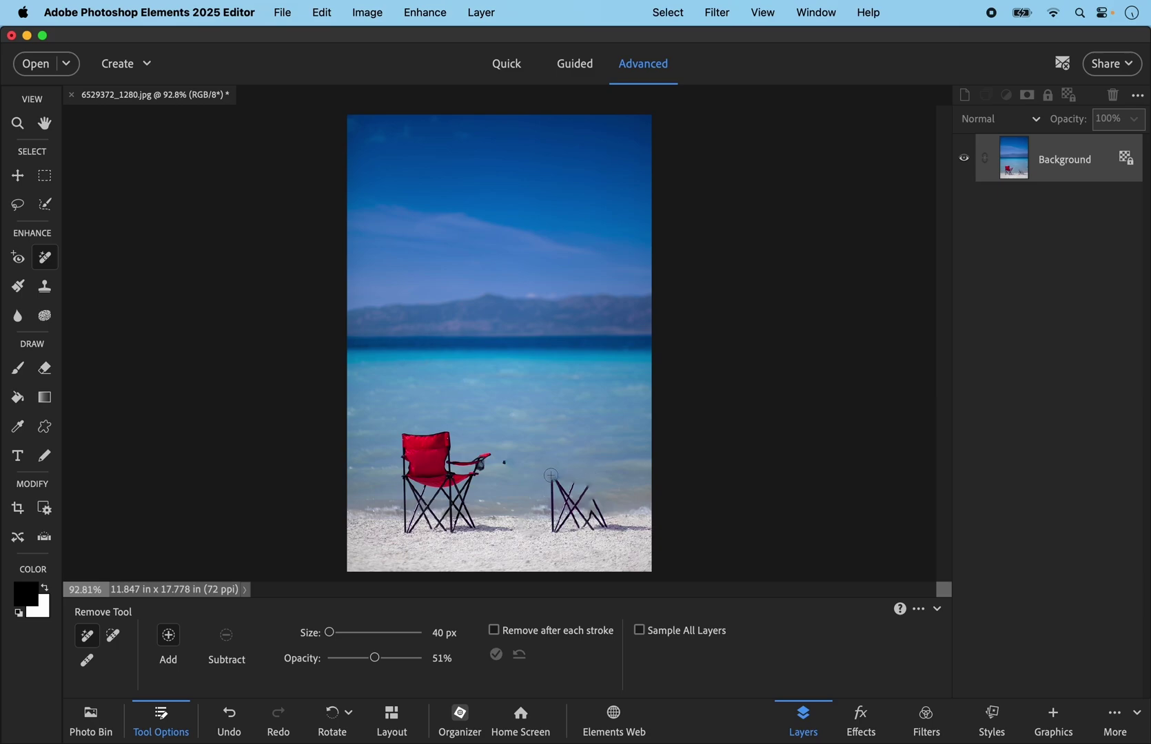
pyautogui.moveTo(553, 483)
pyautogui.mouseDown()
pyautogui.moveTo(547, 532)
pyautogui.moveTo(589, 481)
pyautogui.moveTo(566, 484)
pyautogui.moveTo(555, 497)
pyautogui.moveTo(582, 526)
pyautogui.moveTo(607, 522)
pyautogui.moveTo(591, 497)
pyautogui.moveTo(580, 529)
pyautogui.moveTo(568, 517)
pyautogui.mouseUp()
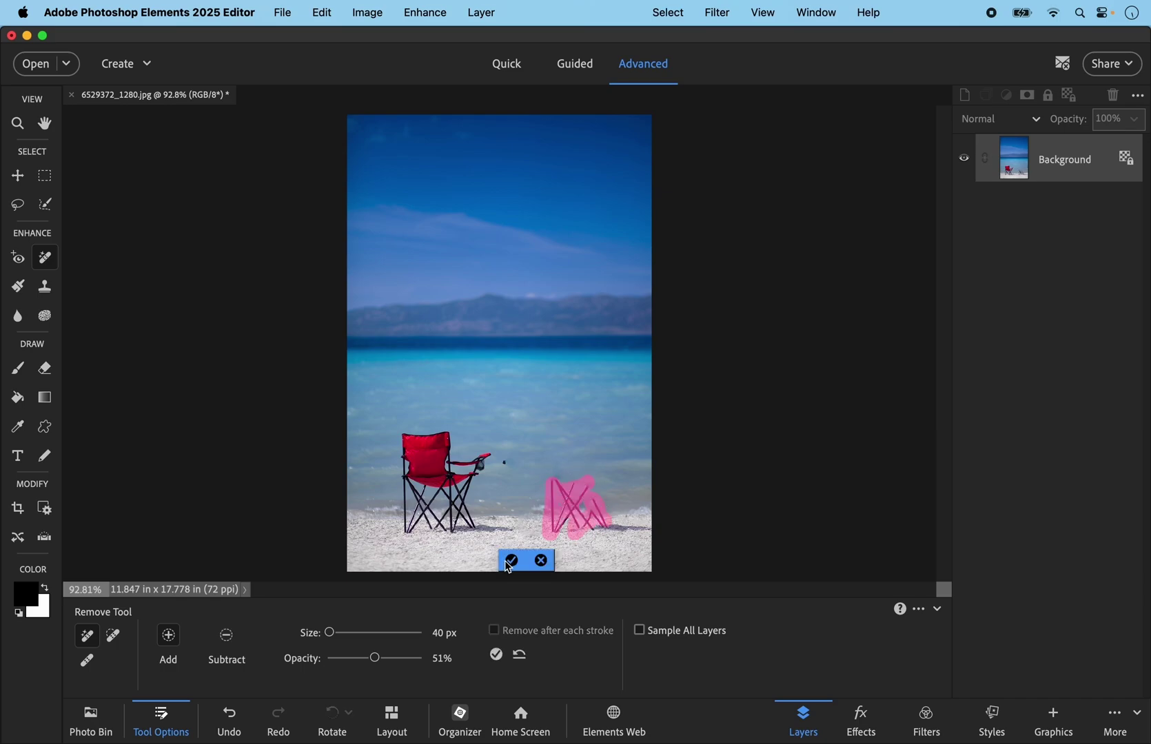
pyautogui.click(510, 561)
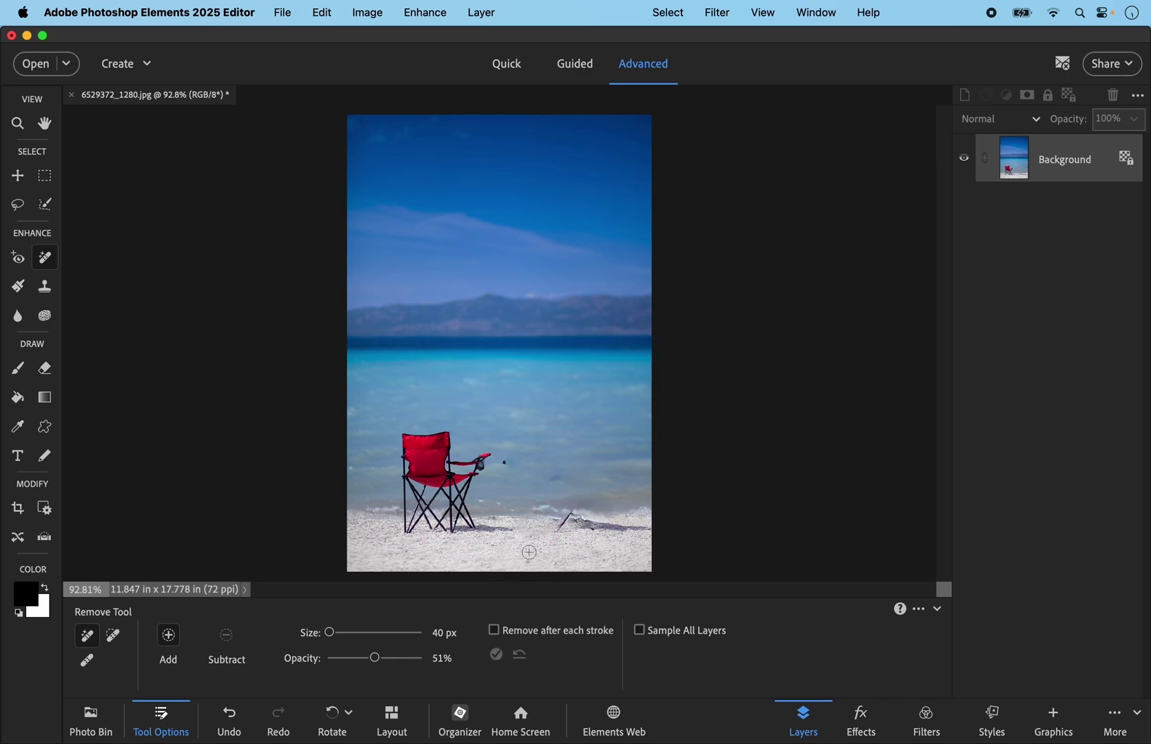
# Step: Remove the stick on the sand and the dark speck in the water
pyautogui.click(554, 523)
pyautogui.moveTo(555, 523); pyautogui.dragTo(669, 527)
pyautogui.moveTo(553, 523); pyautogui.dragTo(589, 517)
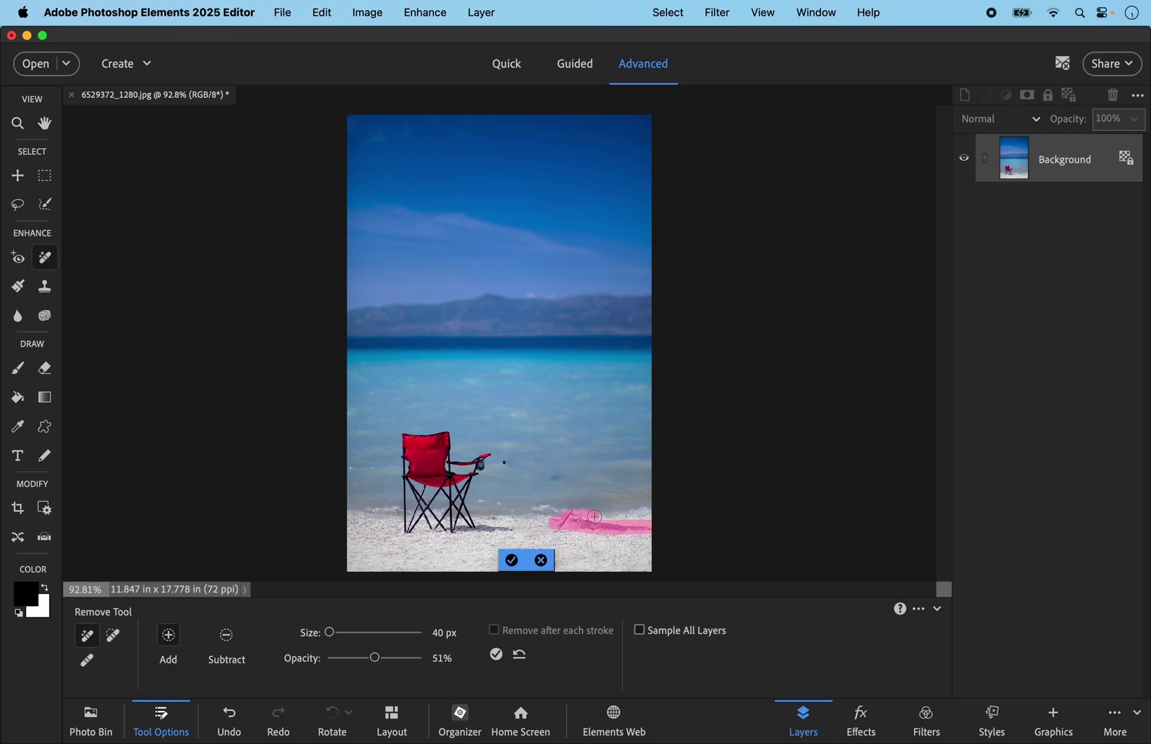
pyautogui.click(511, 560)
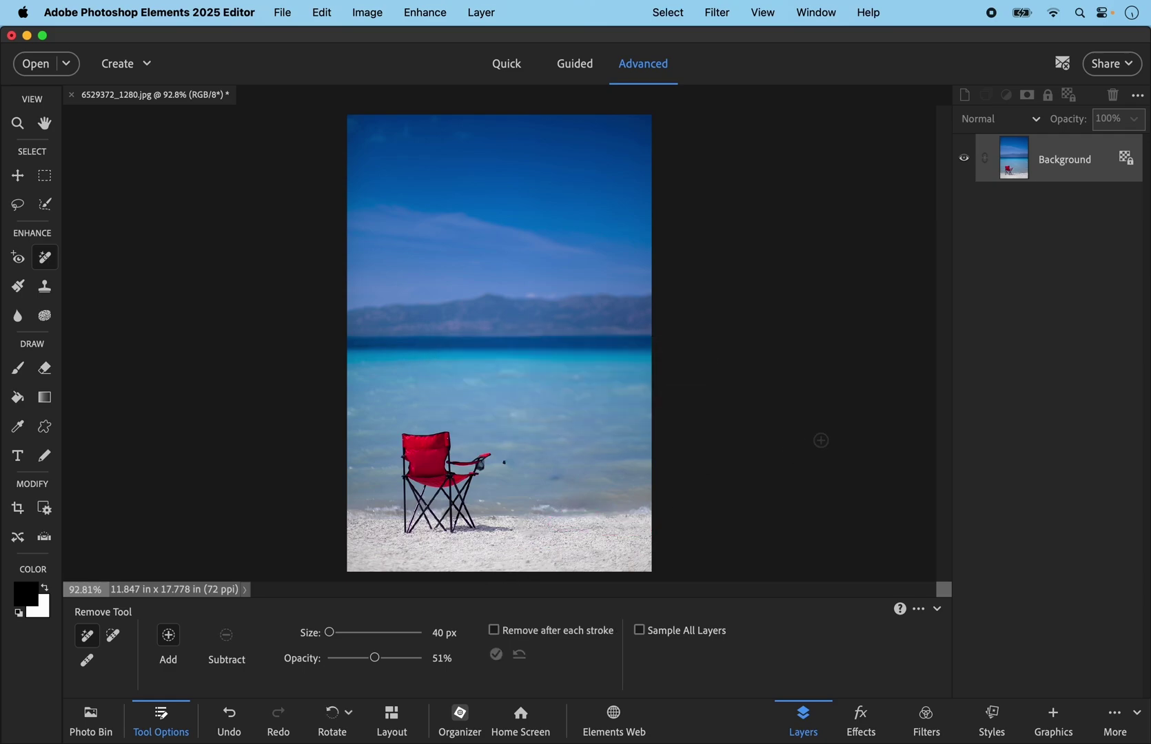
pyautogui.click(505, 463)
pyautogui.click(512, 558)
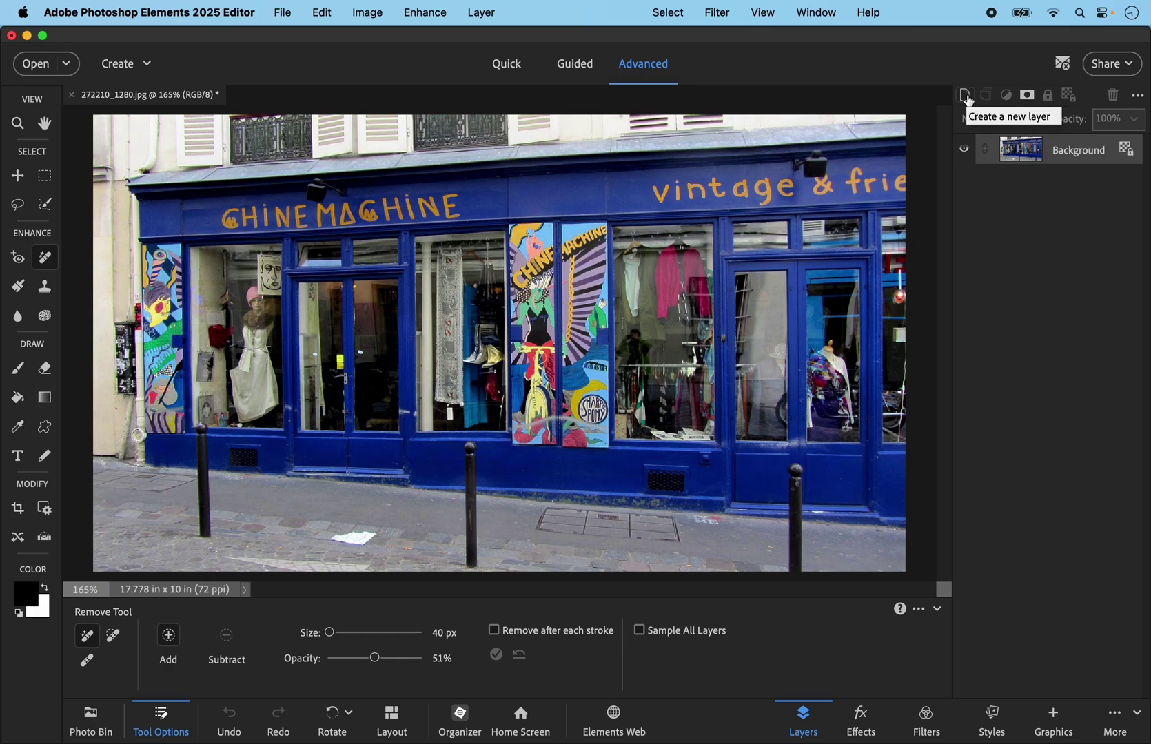
# Step: Add an empty Layer 1 above the shopfront Background and turn on Sample All Layers
pyautogui.click(965, 96)
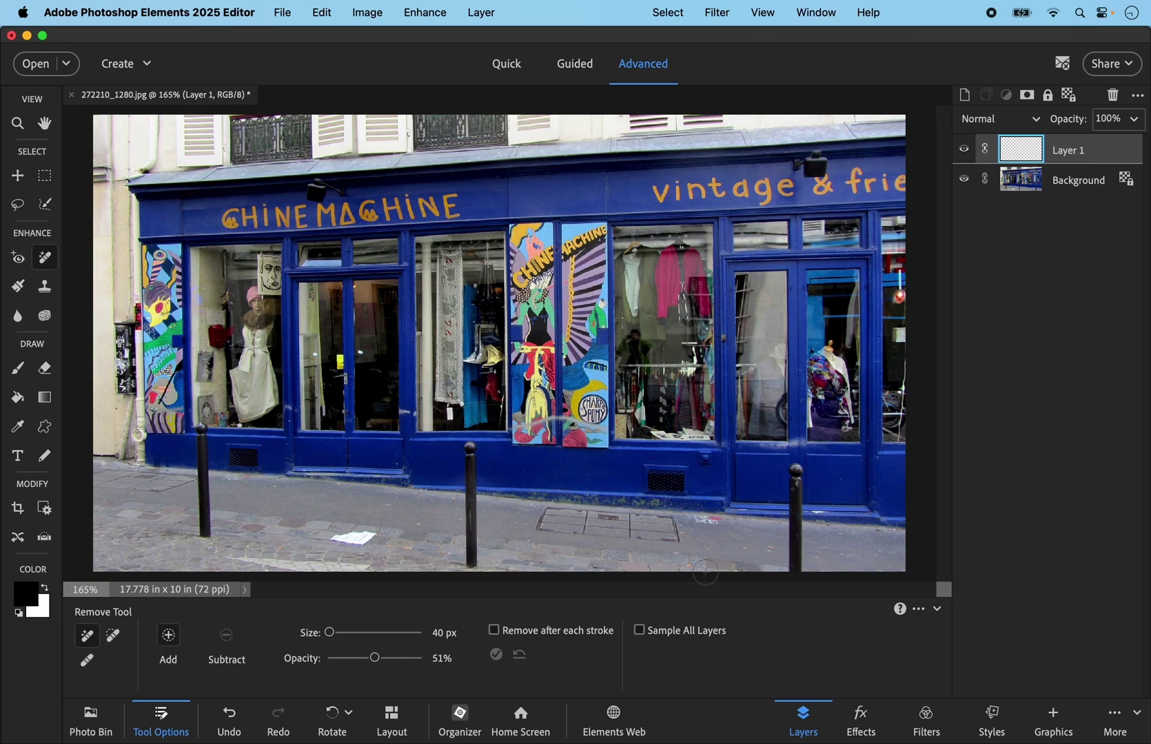
pyautogui.click(639, 631)
# Step: Remove the left and middle bollards, then the leftover bollard remnant
pyautogui.moveTo(199, 432); pyautogui.dragTo(206, 534)
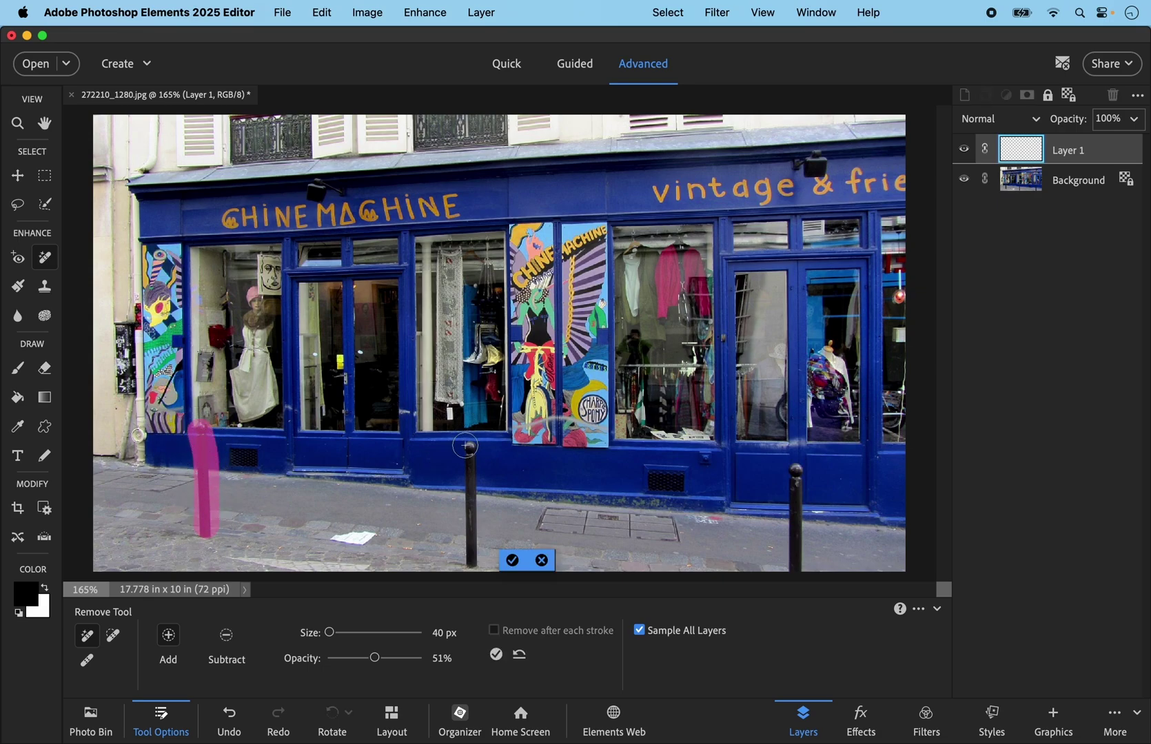
pyautogui.moveTo(469, 444); pyautogui.dragTo(467, 561)
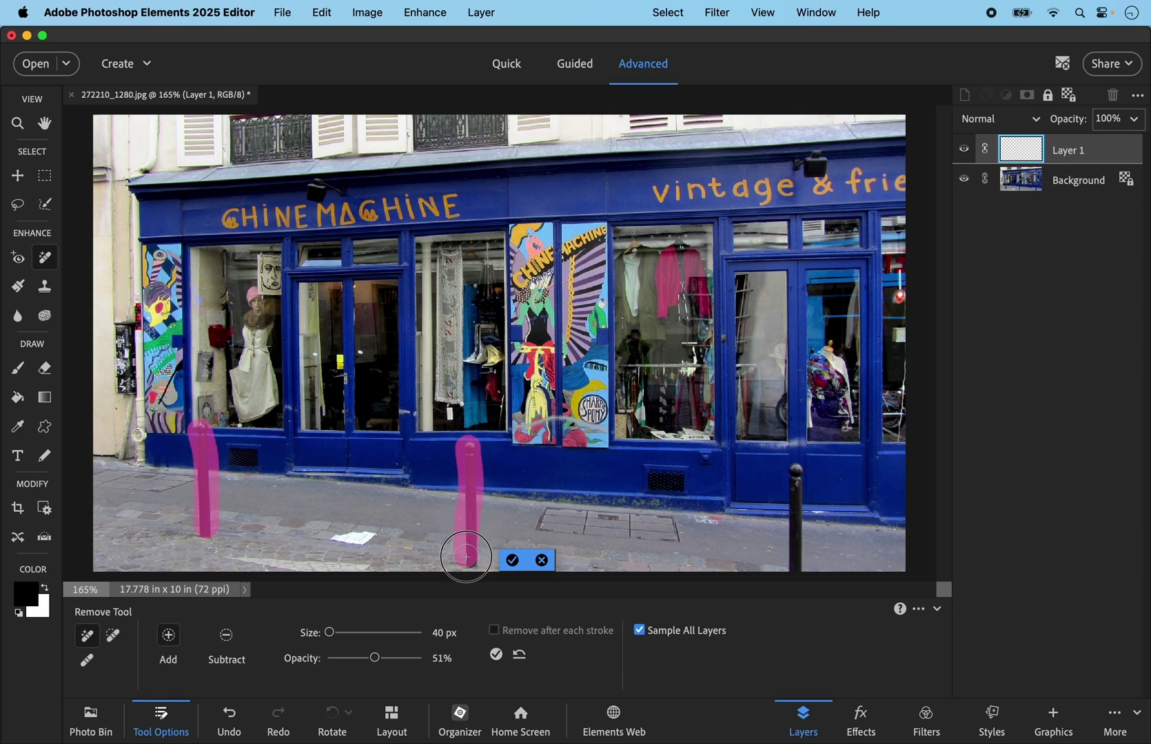
pyautogui.click(513, 561)
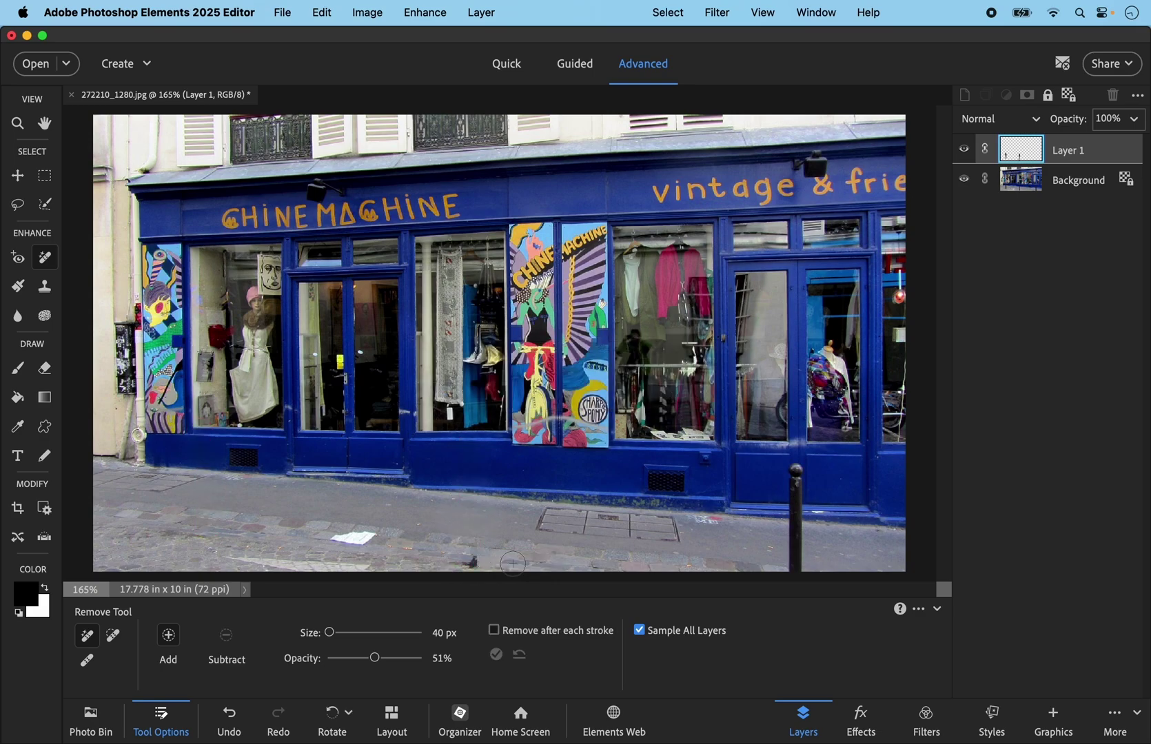
pyautogui.moveTo(473, 559); pyautogui.dragTo(463, 557)
pyautogui.click(513, 563)
# Step: Shrink the brush to 35 px and remove the right bollard
pyautogui.press('[')
pyautogui.moveTo(795, 475); pyautogui.dragTo(797, 567)
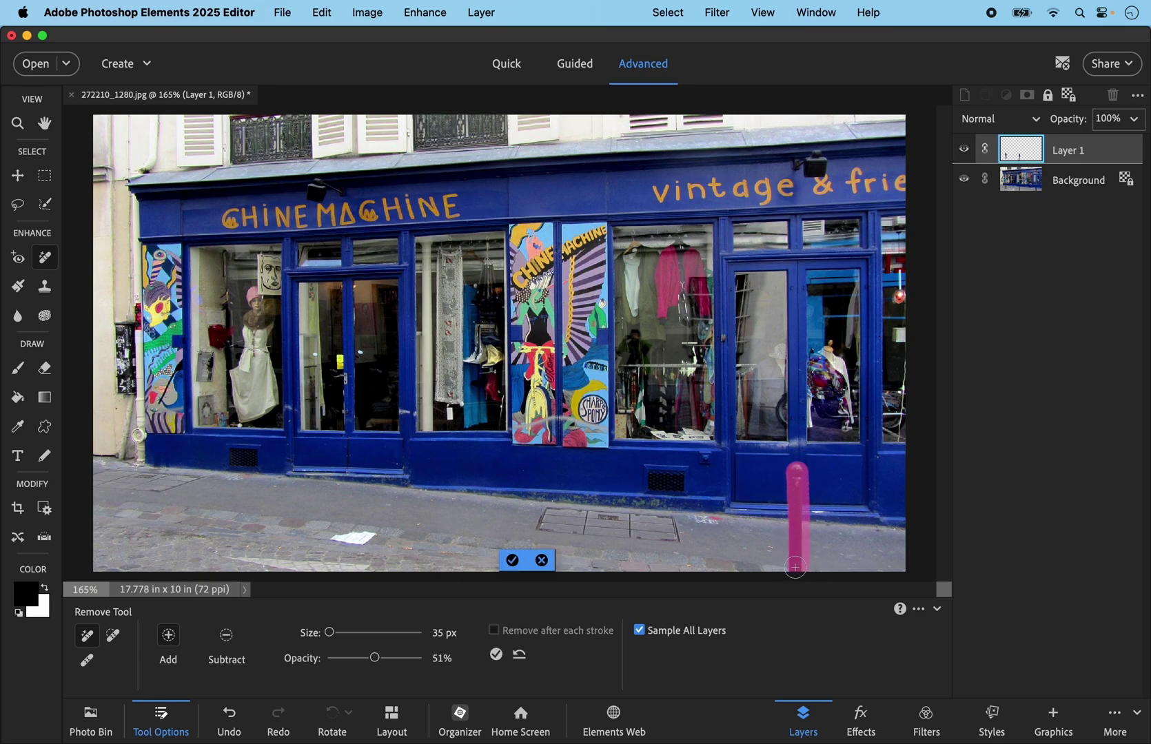
pyautogui.click(513, 561)
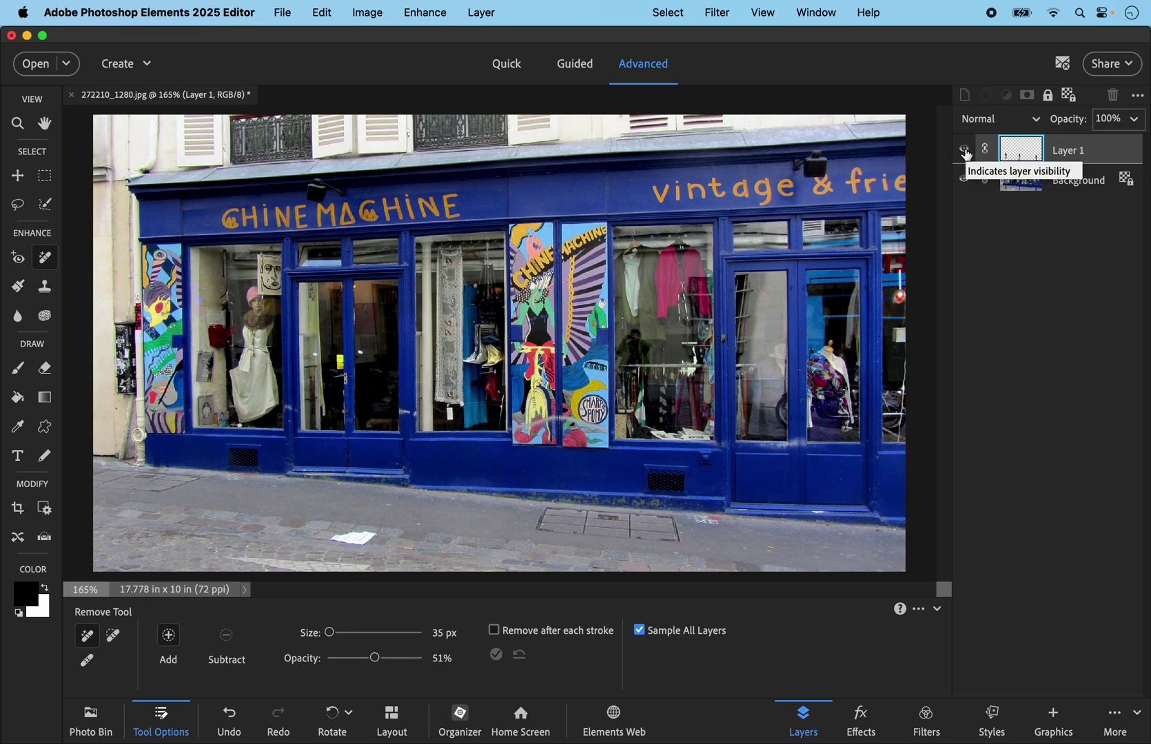
# Step: Toggle Layer 1's visibility off and on twice to compare with the original
pyautogui.click(964, 150)
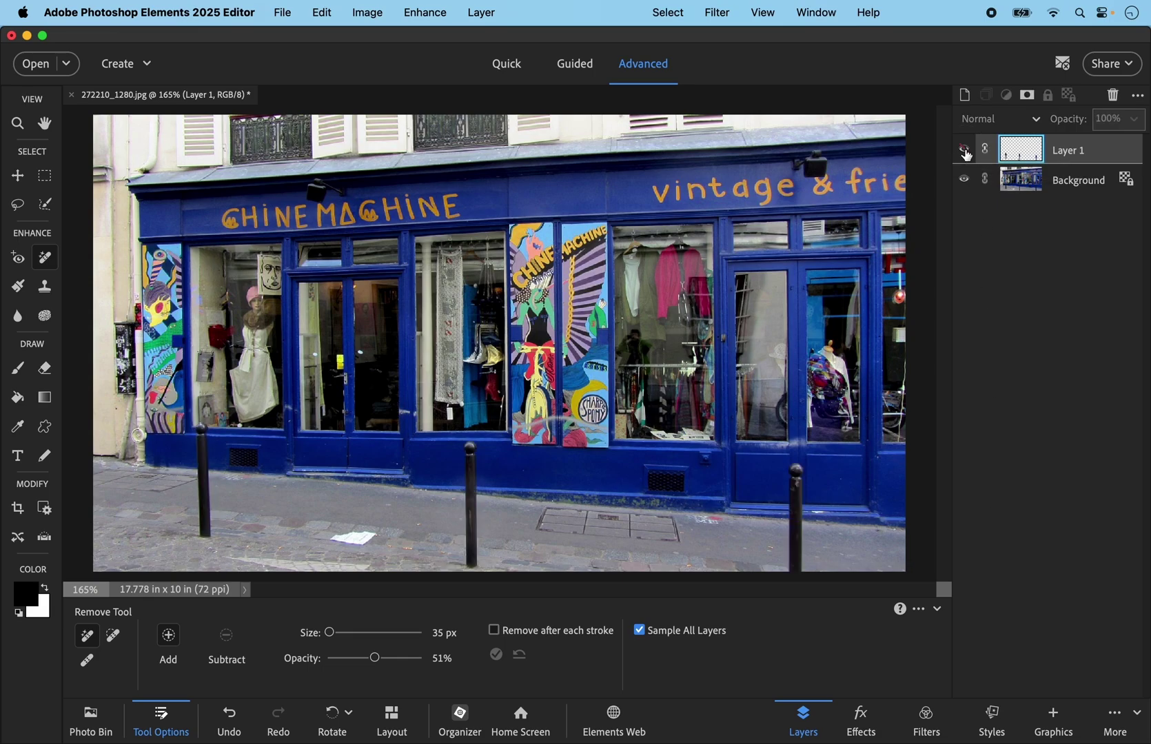
pyautogui.click(964, 149)
pyautogui.click(964, 150)
pyautogui.click(965, 151)
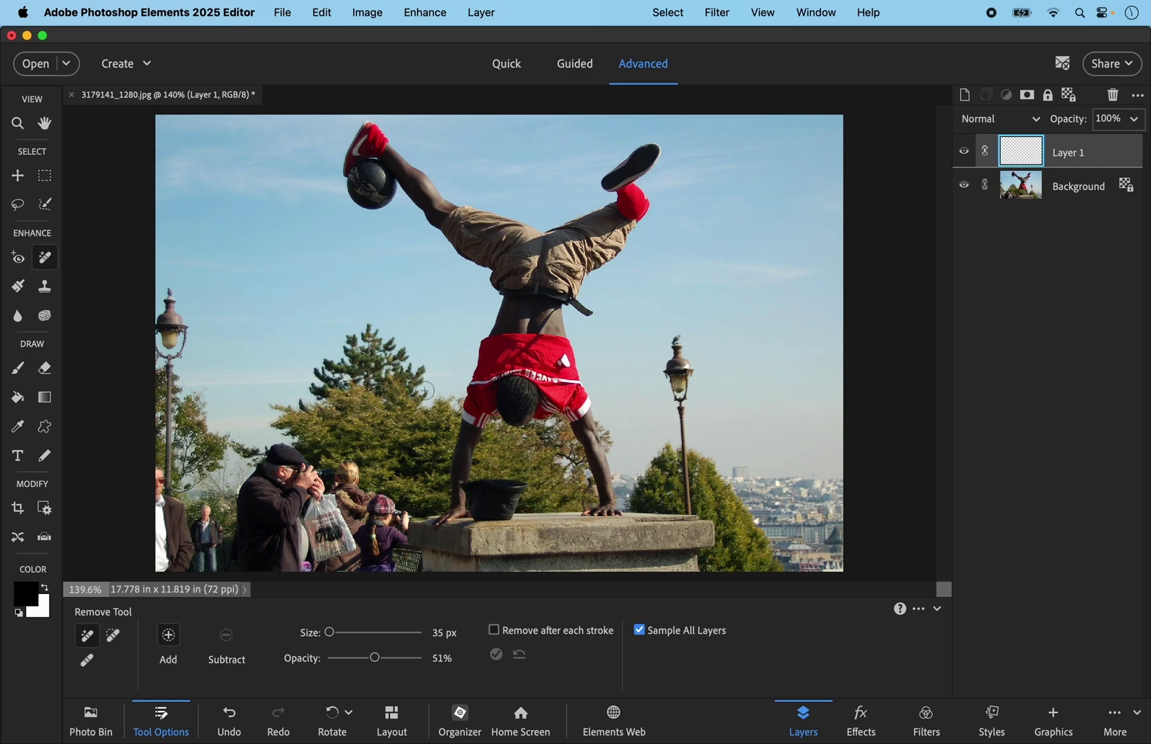
# Step: Mark the photographer and the girl with the bag, set overlay opacity to 27%, and remove them
pyautogui.click(384, 496)
pyautogui.moveTo(384, 496)
pyautogui.mouseDown()
pyautogui.moveTo(381, 552)
pyautogui.moveTo(366, 564)
pyautogui.moveTo(359, 463)
pyautogui.moveTo(346, 474)
pyautogui.moveTo(273, 453)
pyautogui.moveTo(262, 473)
pyautogui.moveTo(244, 516)
pyautogui.moveTo(248, 574)
pyautogui.moveTo(371, 556)
pyautogui.mouseUp()
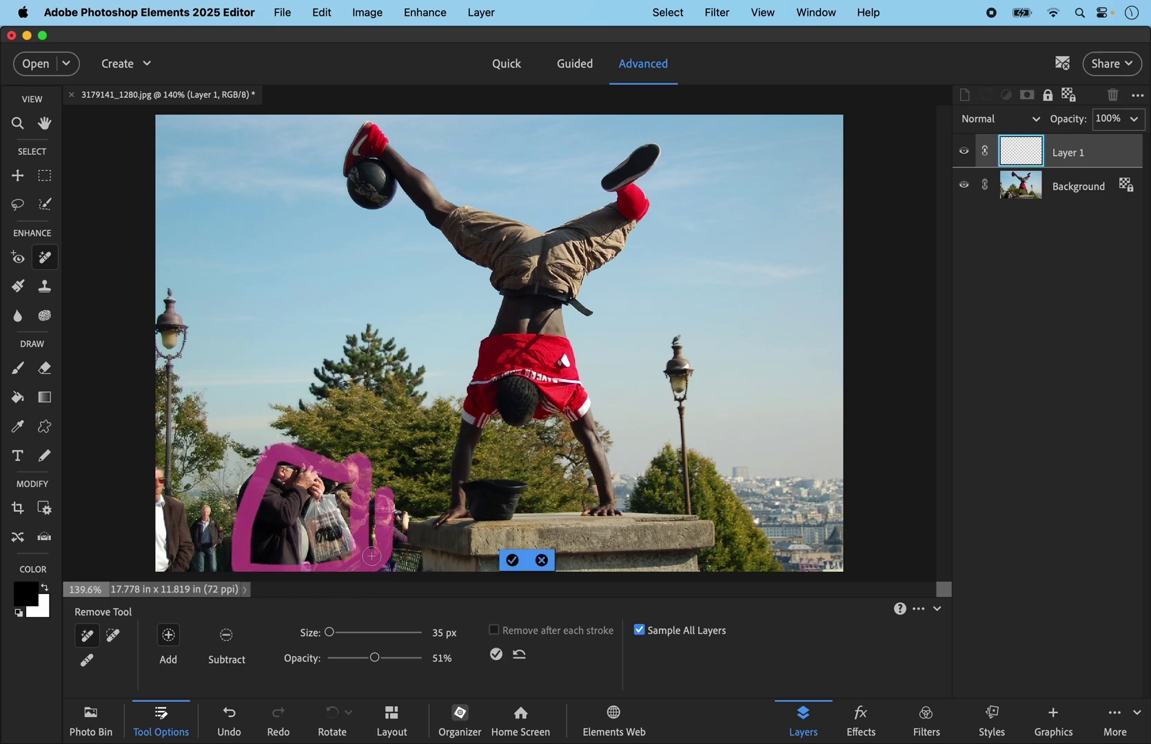
pyautogui.moveTo(375, 507)
pyautogui.mouseDown()
pyautogui.moveTo(379, 556)
pyautogui.moveTo(359, 537)
pyautogui.moveTo(339, 465)
pyautogui.moveTo(339, 572)
pyautogui.moveTo(344, 524)
pyautogui.moveTo(266, 468)
pyautogui.moveTo(238, 493)
pyautogui.moveTo(307, 459)
pyautogui.moveTo(349, 492)
pyautogui.moveTo(284, 498)
pyautogui.moveTo(292, 475)
pyautogui.moveTo(272, 535)
pyautogui.moveTo(279, 486)
pyautogui.moveTo(262, 524)
pyautogui.moveTo(276, 558)
pyautogui.moveTo(347, 539)
pyautogui.moveTo(304, 555)
pyautogui.moveTo(299, 524)
pyautogui.moveTo(272, 528)
pyautogui.moveTo(259, 555)
pyautogui.moveTo(289, 537)
pyautogui.moveTo(253, 557)
pyautogui.moveTo(308, 532)
pyautogui.mouseUp()
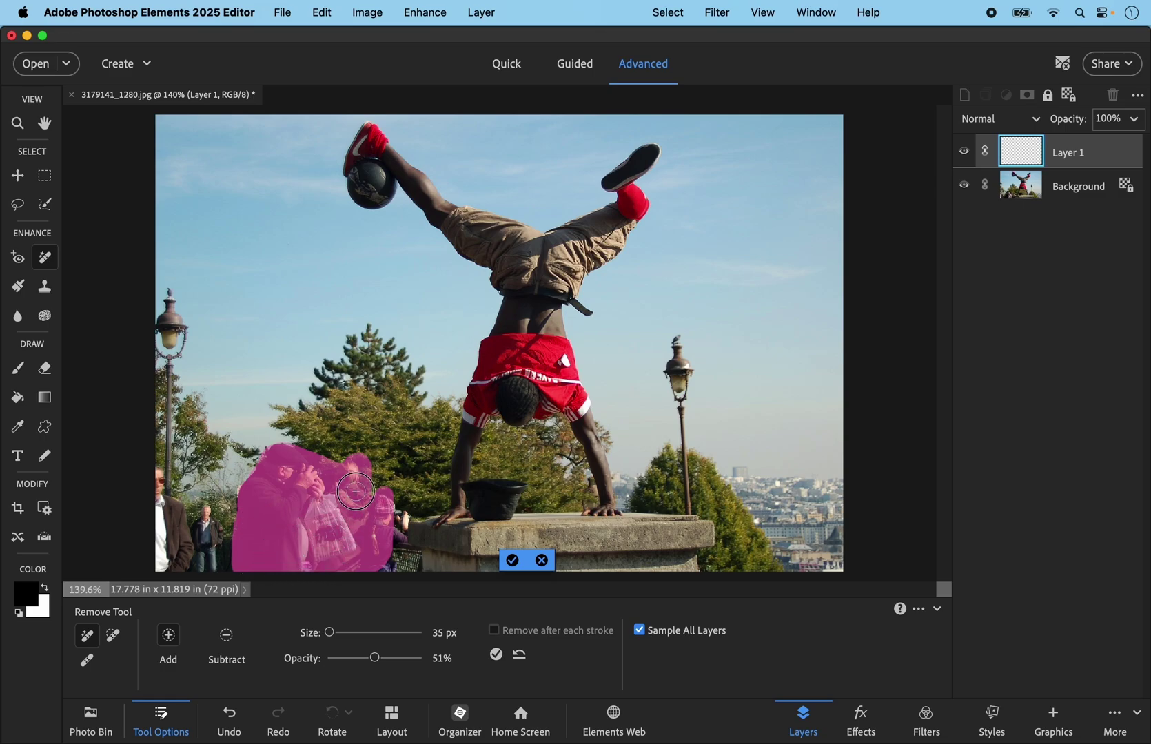
pyautogui.moveTo(385, 517)
pyautogui.mouseDown()
pyautogui.moveTo(405, 535)
pyautogui.moveTo(401, 516)
pyautogui.moveTo(386, 522)
pyautogui.mouseUp()
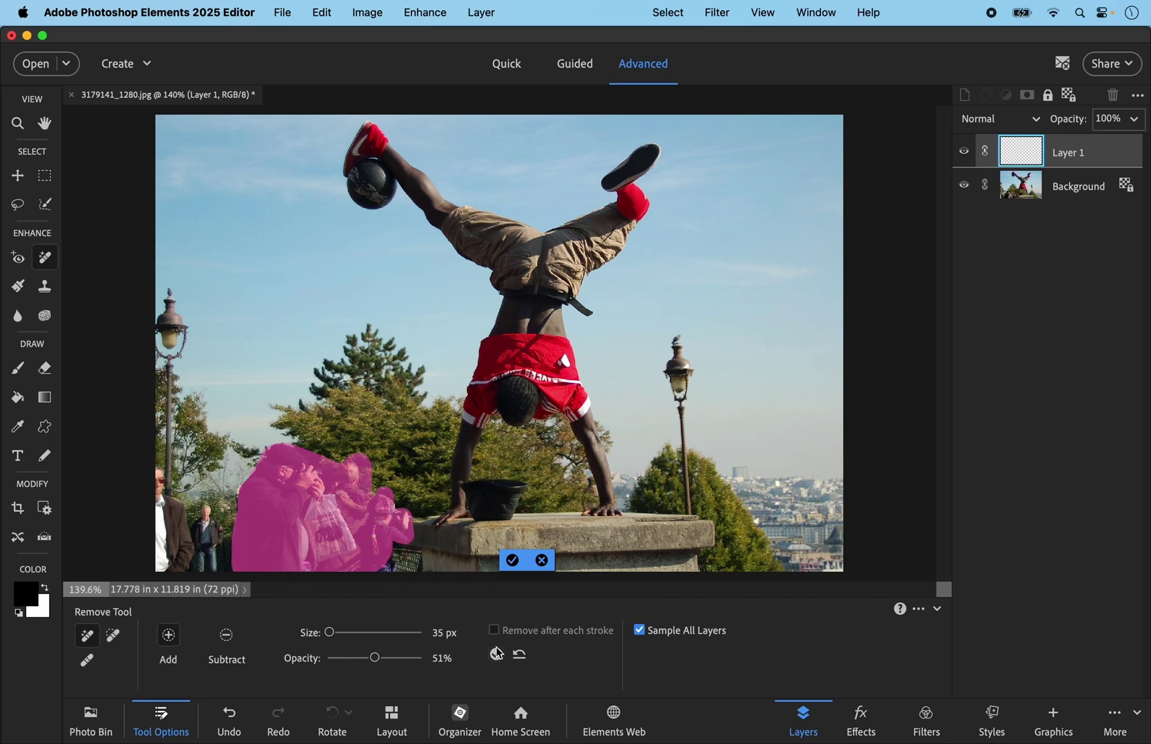
pyautogui.moveTo(374, 658)
pyautogui.mouseDown()
pyautogui.moveTo(353, 659)
pyautogui.moveTo(411, 661)
pyautogui.moveTo(369, 659)
pyautogui.moveTo(381, 665)
pyautogui.mouseUp()
pyautogui.click(512, 561)
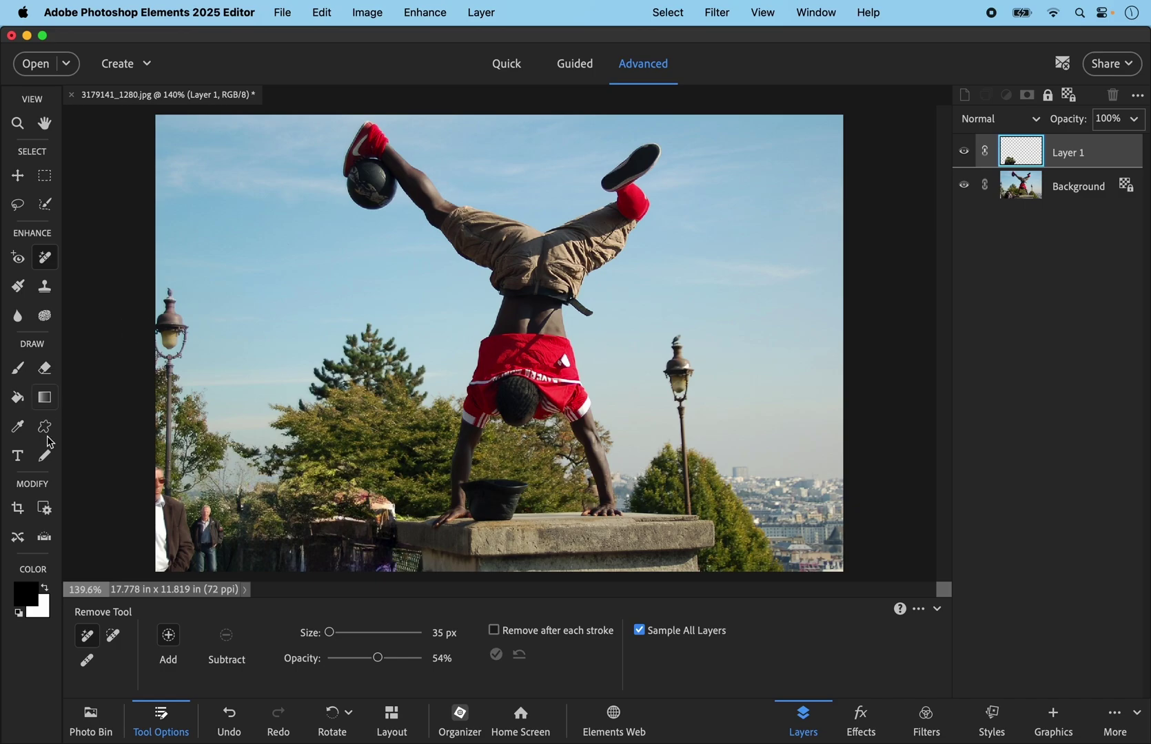
# Step: Remove the standing man at lower left and the man at the photo's left edge
pyautogui.moveTo(202, 503)
pyautogui.mouseDown()
pyautogui.moveTo(199, 570)
pyautogui.moveTo(214, 564)
pyautogui.moveTo(204, 500)
pyautogui.mouseUp()
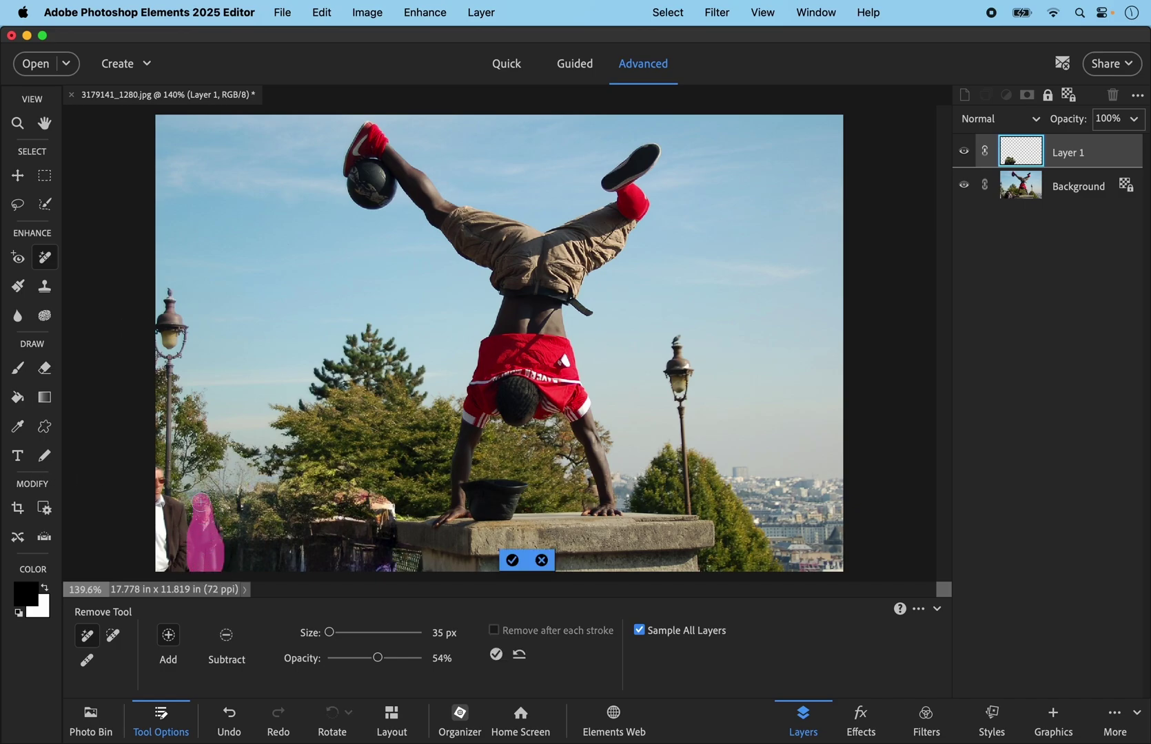
pyautogui.click(513, 561)
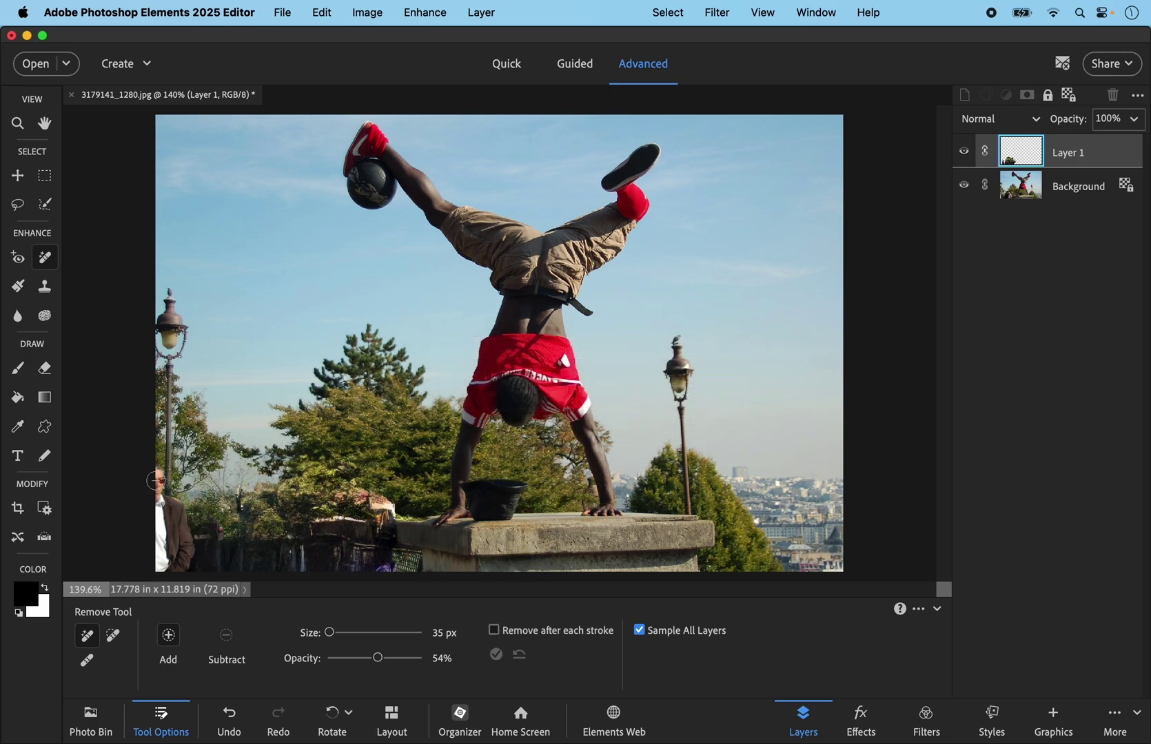
pyautogui.moveTo(159, 478)
pyautogui.mouseDown()
pyautogui.moveTo(179, 523)
pyautogui.moveTo(181, 569)
pyautogui.moveTo(162, 577)
pyautogui.moveTo(160, 501)
pyautogui.moveTo(176, 569)
pyautogui.mouseUp()
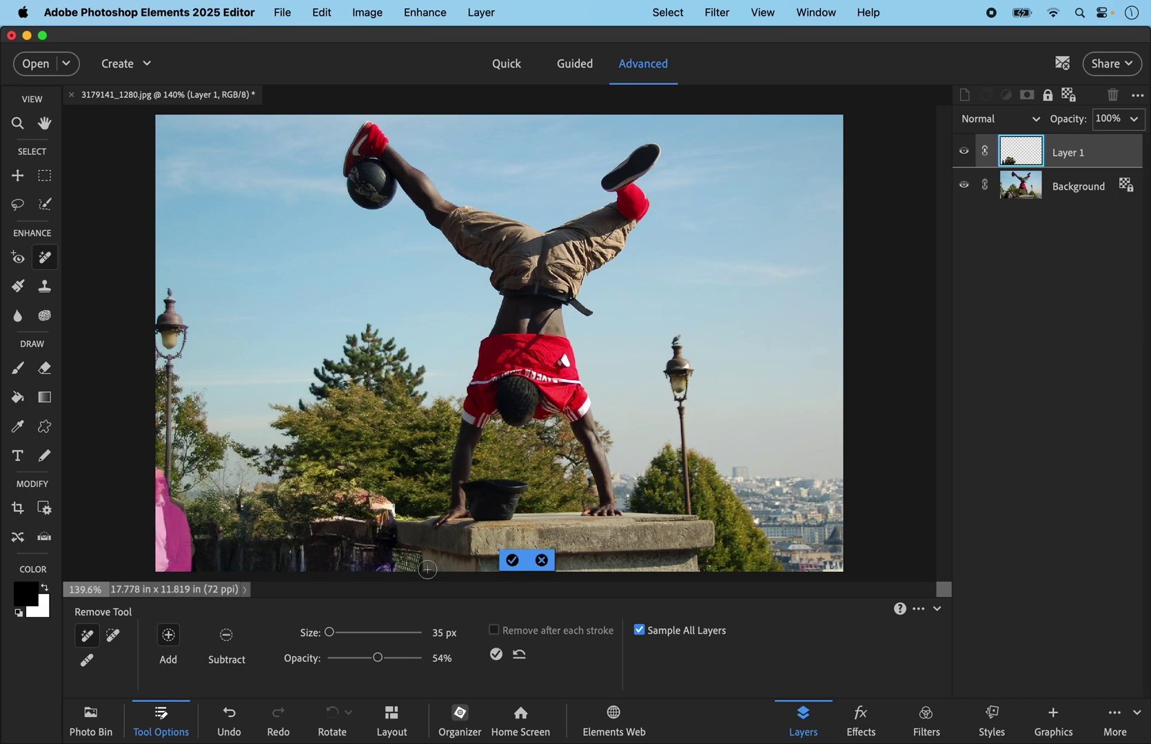
pyautogui.click(513, 562)
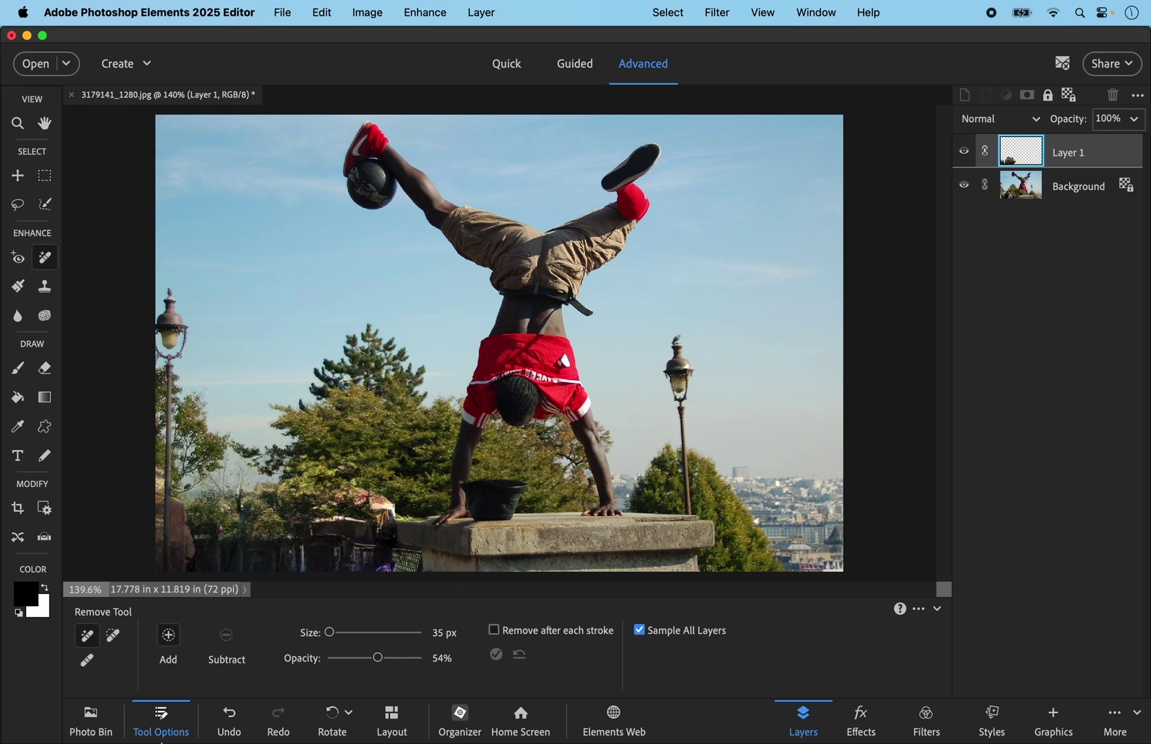
# Step: Remove the leftover spots near the left lamp post, then toggle Layer 1 to compare
pyautogui.moveTo(172, 742)
pyautogui.moveTo(183, 505); pyautogui.dragTo(183, 565)
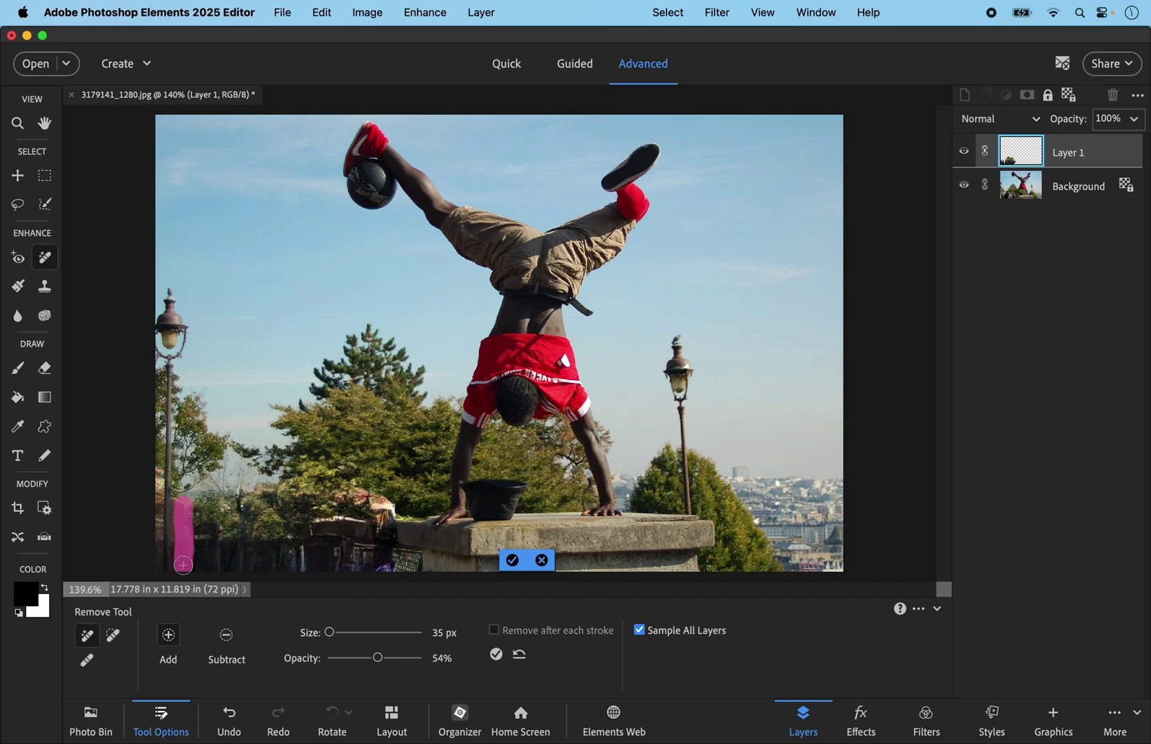
pyautogui.click(512, 560)
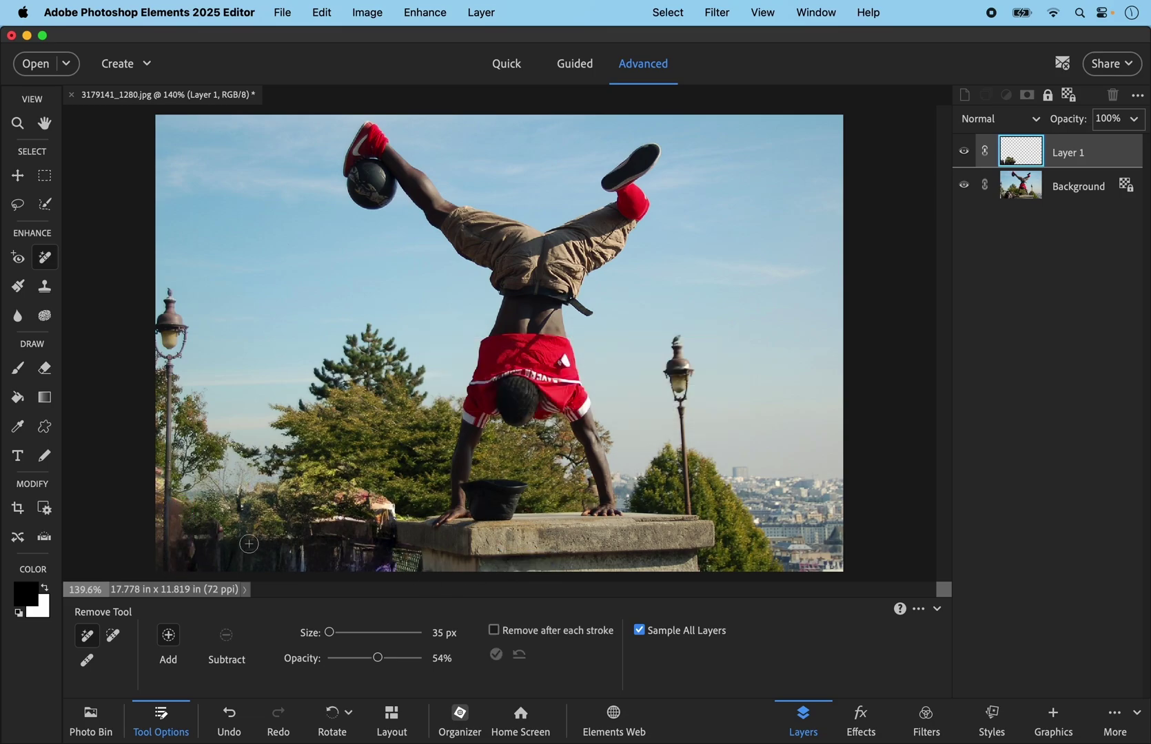
pyautogui.click(179, 498)
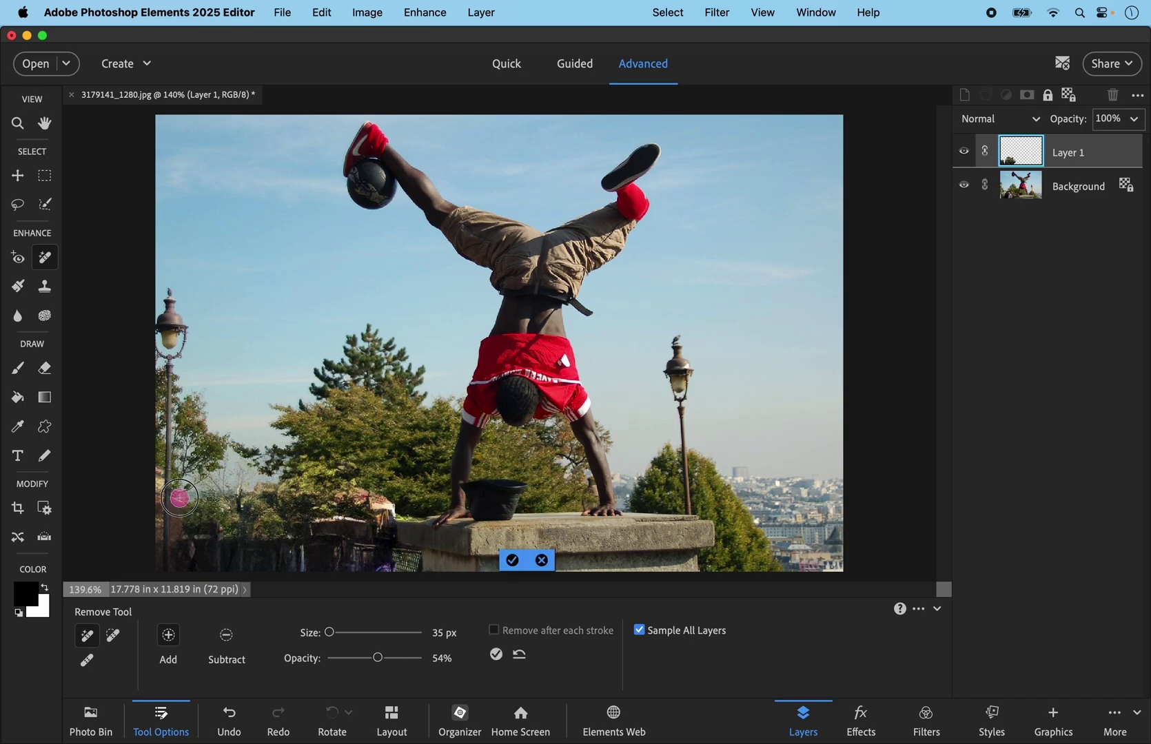
pyautogui.moveTo(179, 498); pyautogui.dragTo(180, 528)
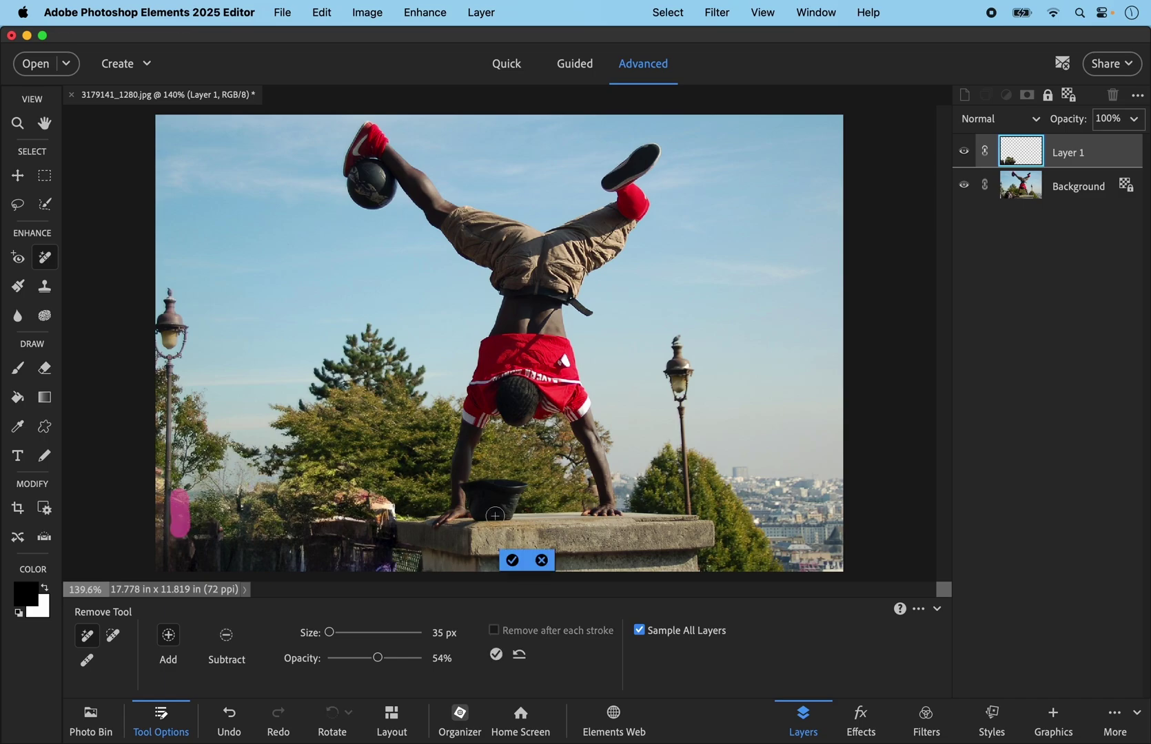
pyautogui.click(512, 560)
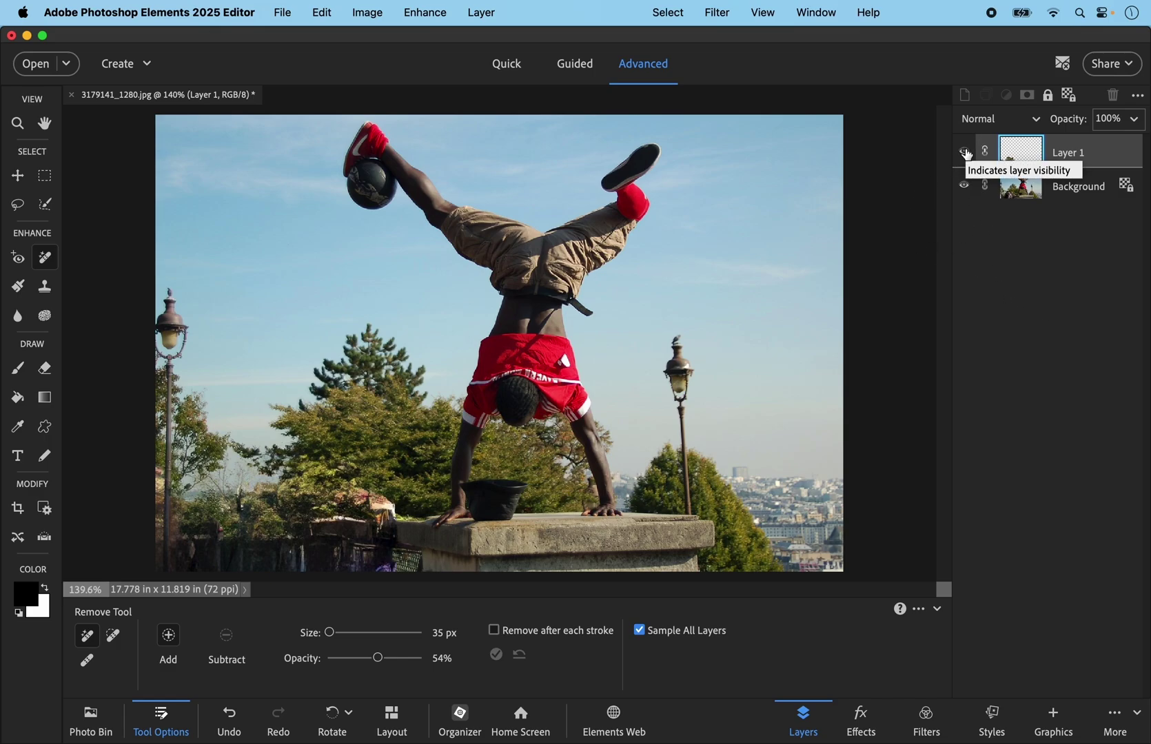
pyautogui.click(965, 152)
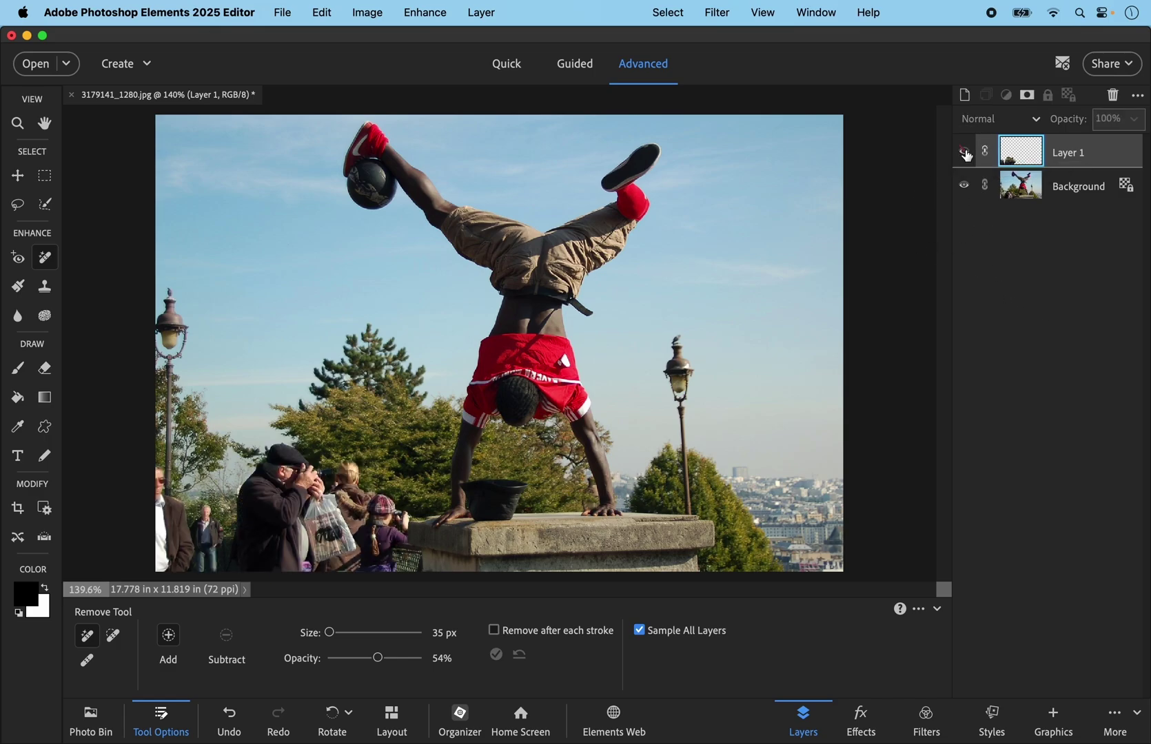
pyautogui.click(965, 153)
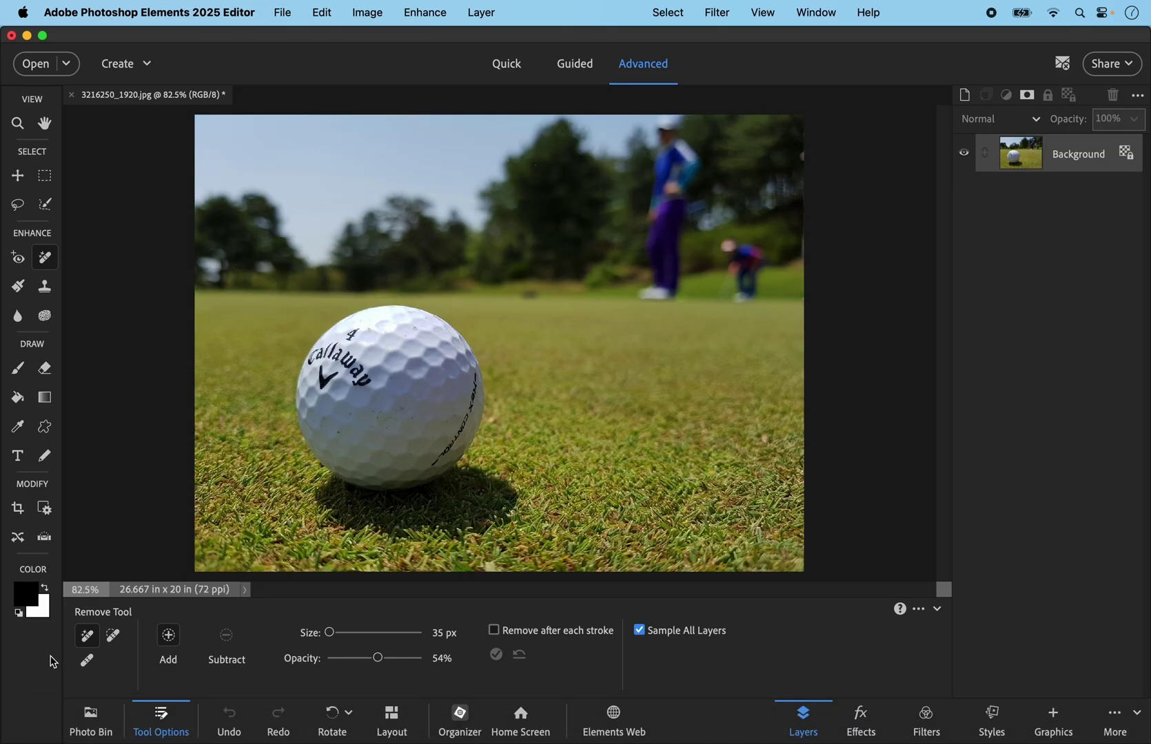
# Step: Paint over the golf ball and its shadow with the Spot Healing Brush
pyautogui.click(114, 635)
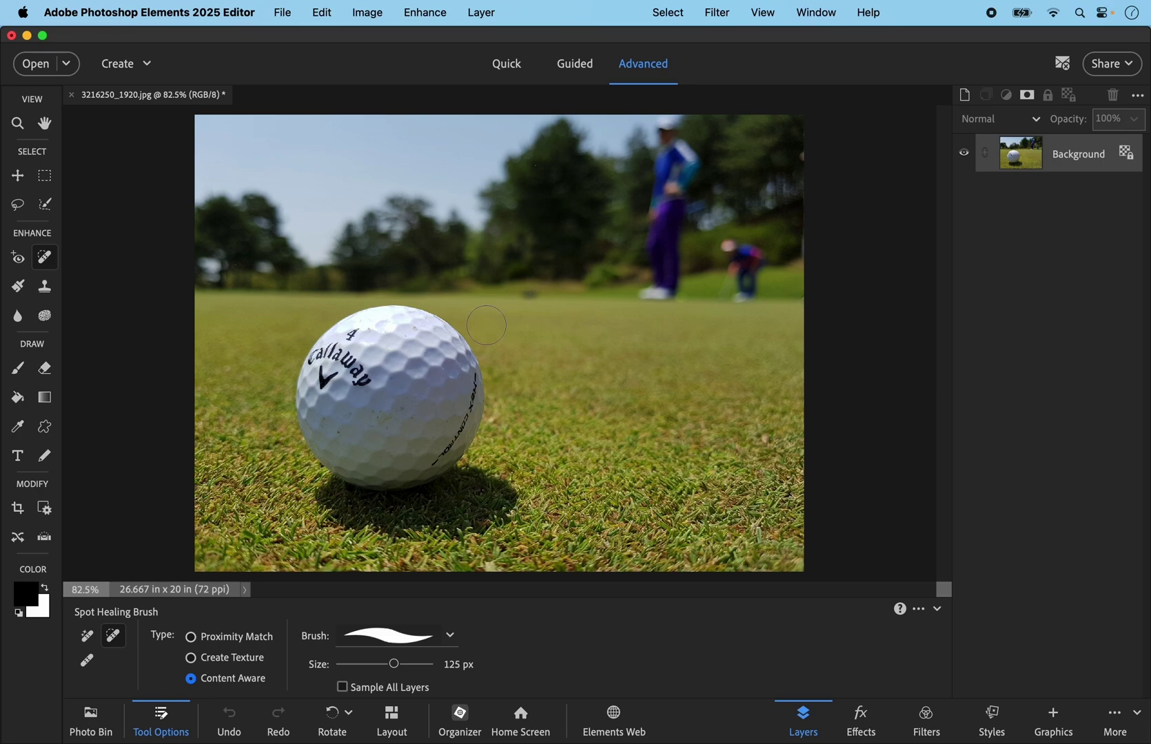
pyautogui.moveTo(487, 325)
pyautogui.mouseDown()
pyautogui.moveTo(391, 298)
pyautogui.moveTo(316, 380)
pyautogui.mouseUp()
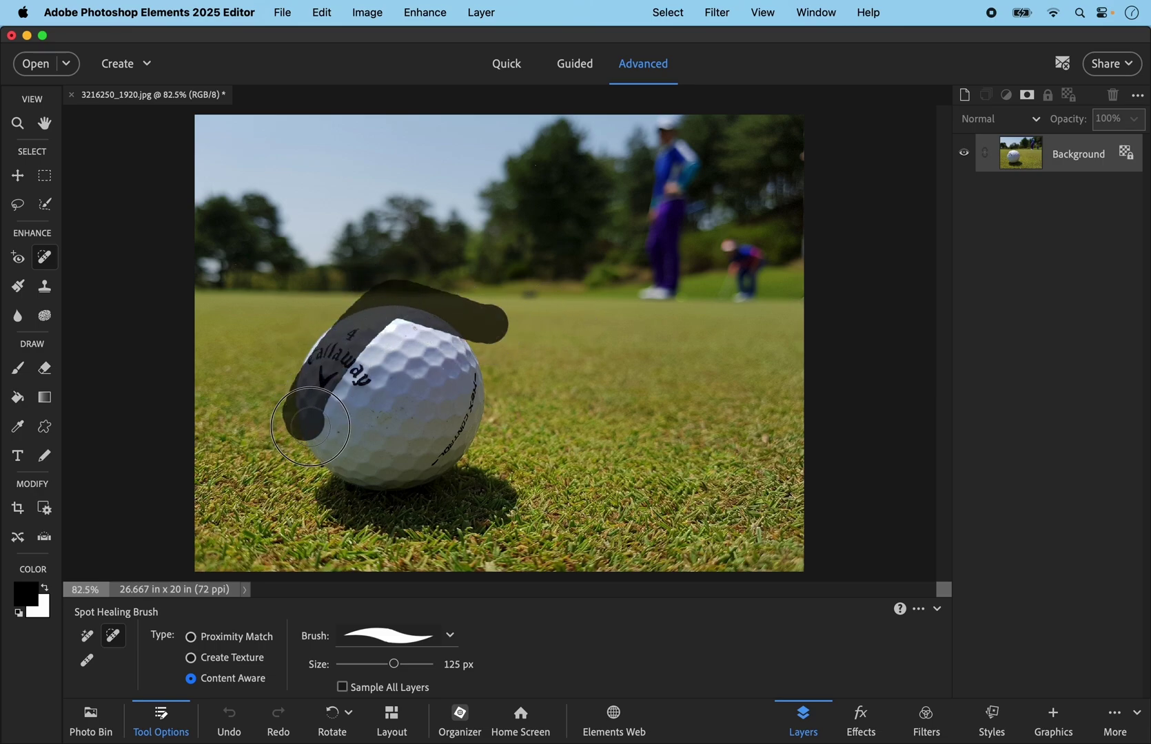
pyautogui.moveTo(311, 427)
pyautogui.mouseDown()
pyautogui.moveTo(303, 370)
pyautogui.moveTo(334, 328)
pyautogui.moveTo(325, 415)
pyautogui.moveTo(346, 487)
pyautogui.moveTo(326, 498)
pyautogui.moveTo(506, 502)
pyautogui.moveTo(445, 466)
pyautogui.moveTo(479, 342)
pyautogui.moveTo(381, 346)
pyautogui.moveTo(392, 329)
pyautogui.moveTo(414, 326)
pyautogui.moveTo(401, 404)
pyautogui.moveTo(439, 350)
pyautogui.moveTo(447, 367)
pyautogui.moveTo(428, 446)
pyautogui.moveTo(382, 439)
pyautogui.moveTo(378, 483)
pyautogui.moveTo(359, 363)
pyautogui.mouseUp()
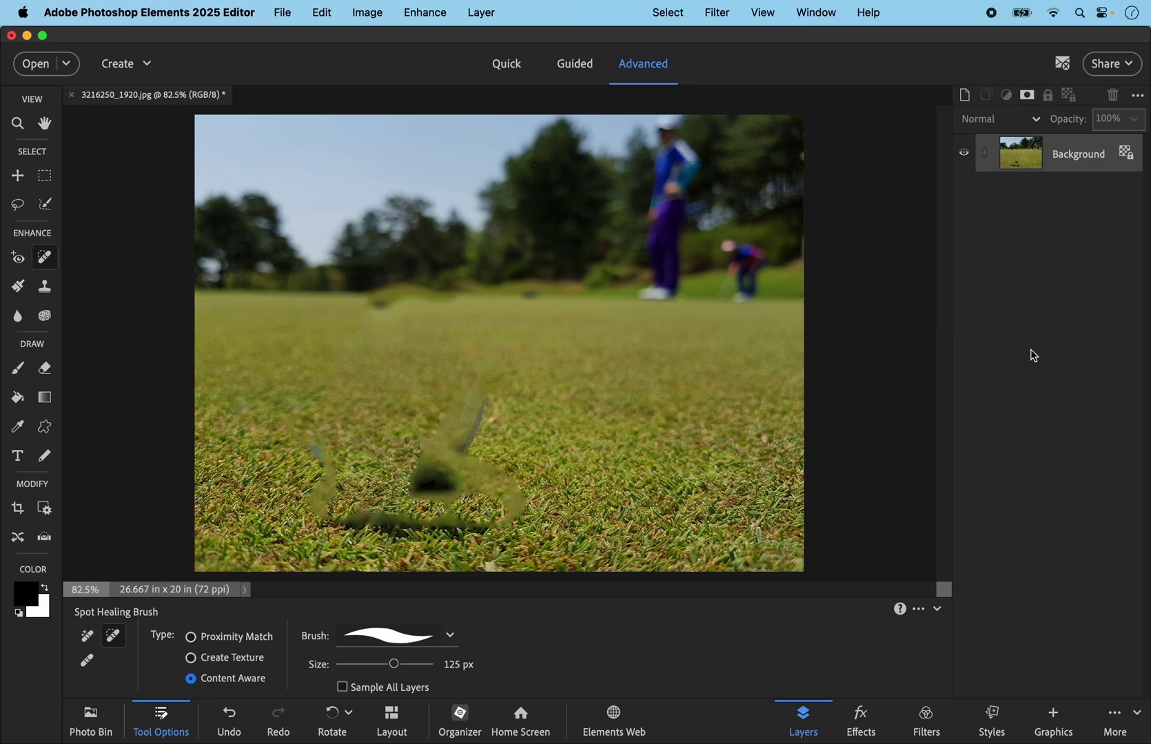
# Step: Undo the healing, add a new layer, and remove the golf ball with a 90 px Remove brush
pyautogui.press('super+z')
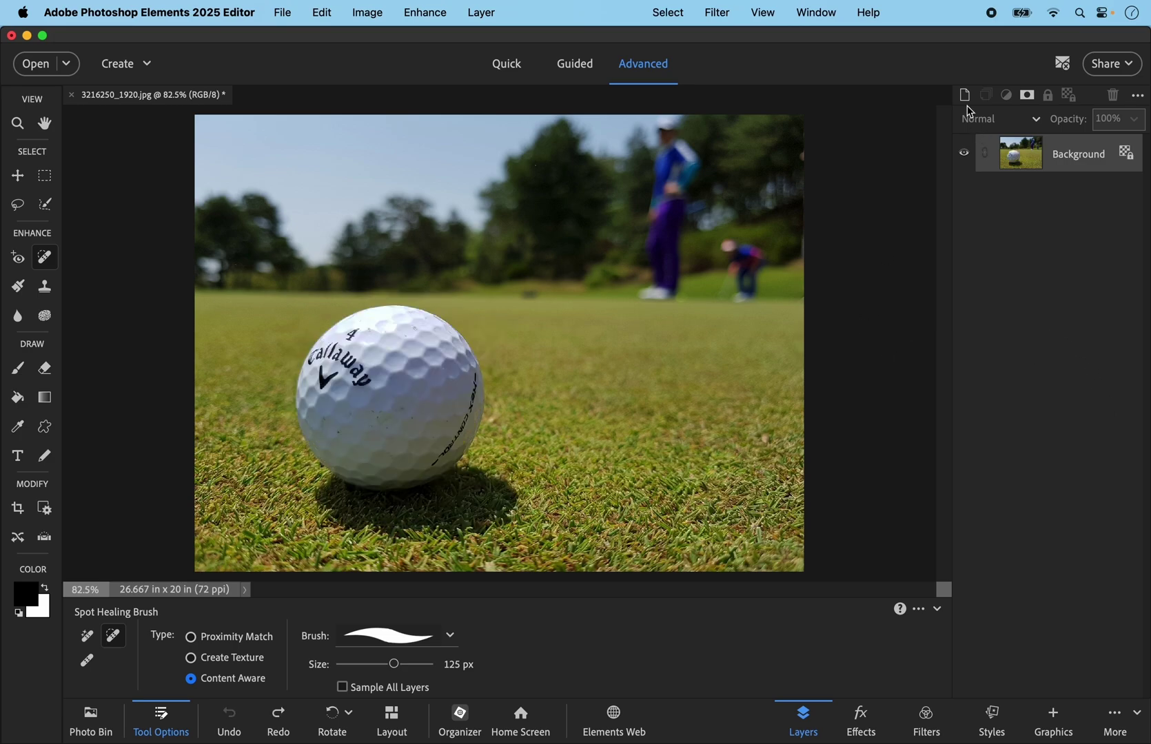
pyautogui.click(966, 96)
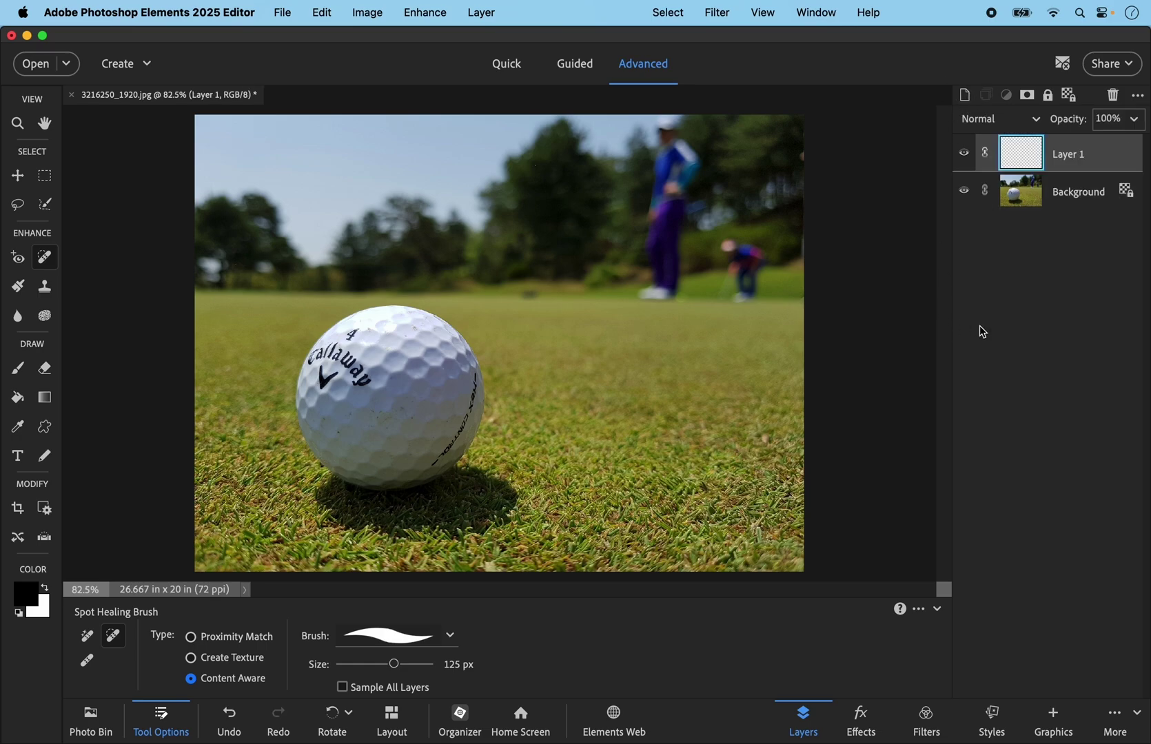
pyautogui.click(87, 636)
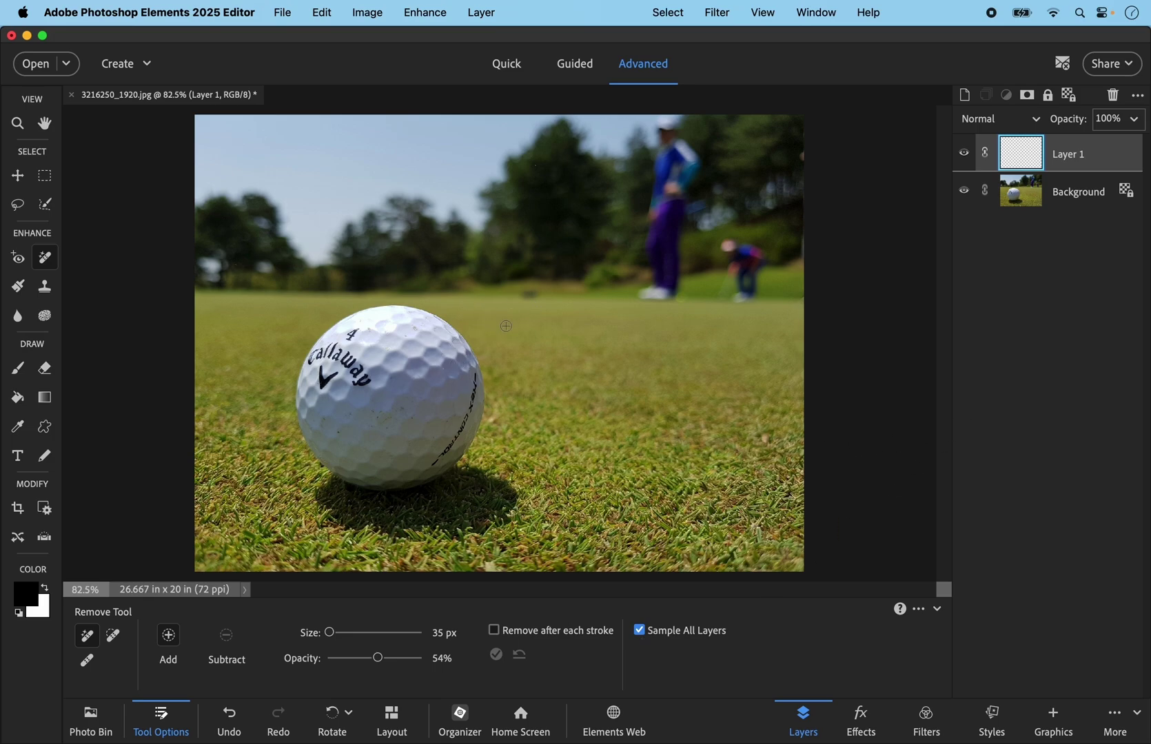
pyautogui.press(']')
pyautogui.press(']')
pyautogui.press(']')
pyautogui.press(']')
pyautogui.press(']')
pyautogui.press(']')
pyautogui.moveTo(485, 369)
pyautogui.mouseDown()
pyautogui.moveTo(492, 345)
pyautogui.moveTo(424, 320)
pyautogui.moveTo(334, 321)
pyautogui.moveTo(299, 375)
pyautogui.moveTo(287, 446)
pyautogui.moveTo(312, 536)
pyautogui.moveTo(376, 544)
pyautogui.moveTo(452, 528)
pyautogui.moveTo(548, 483)
pyautogui.moveTo(486, 437)
pyautogui.moveTo(507, 376)
pyautogui.moveTo(497, 349)
pyautogui.mouseUp()
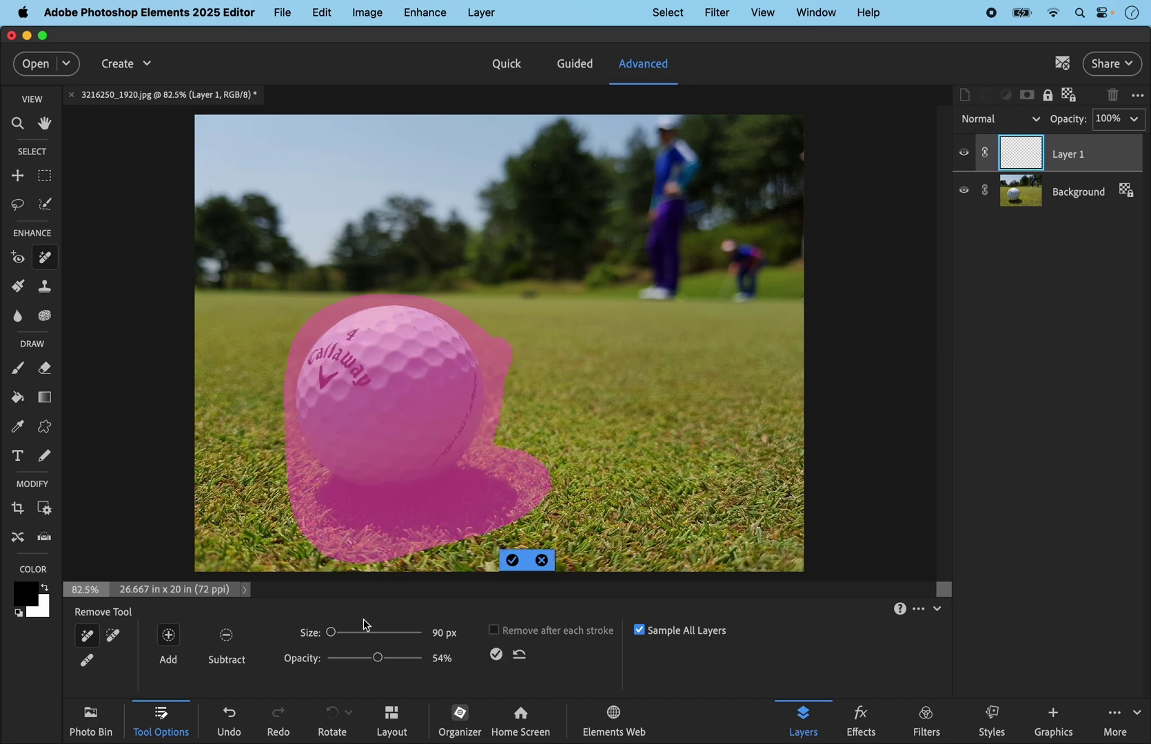
pyautogui.click(512, 560)
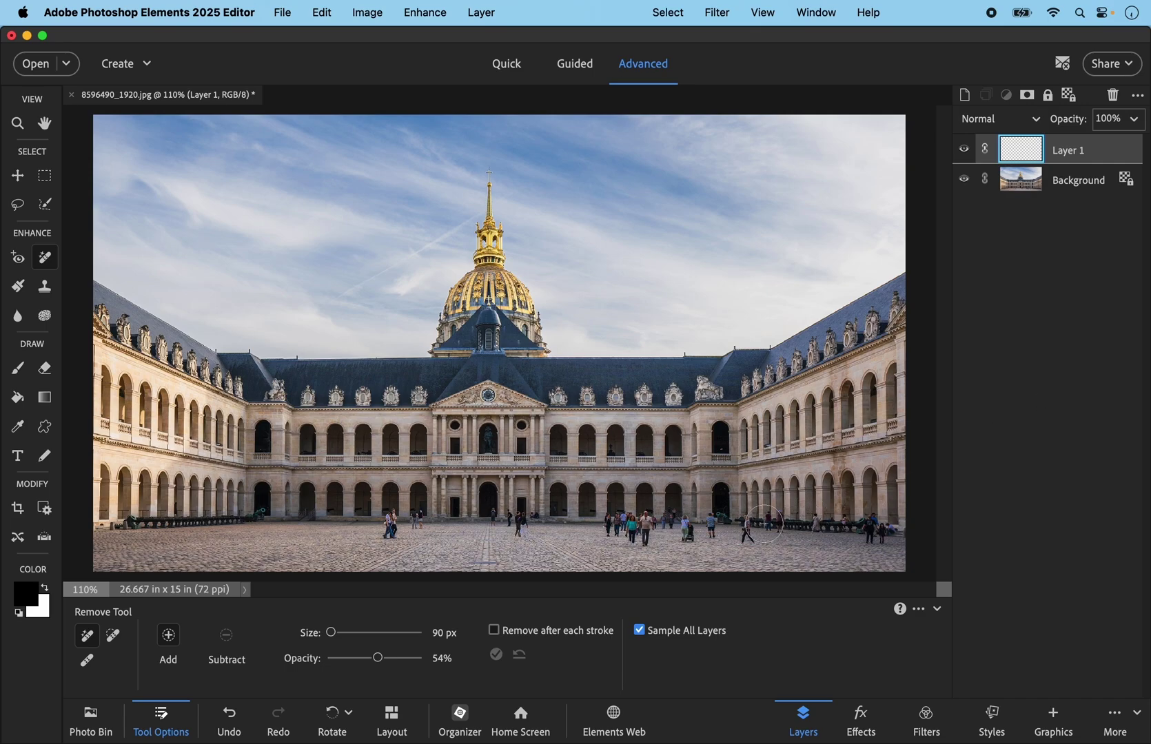
# Step: With a smaller brush, mark the people in the centre and on the right of the courtyard and remove them
pyautogui.press('[')
pyautogui.press('[')
pyautogui.press('[')
pyautogui.press('[')
pyautogui.press('[')
pyautogui.moveTo(748, 517)
pyautogui.mouseDown()
pyautogui.moveTo(748, 543)
pyautogui.moveTo(711, 523)
pyautogui.moveTo(709, 537)
pyautogui.moveTo(685, 527)
pyautogui.moveTo(687, 541)
pyautogui.moveTo(673, 516)
pyautogui.moveTo(647, 511)
pyautogui.moveTo(646, 537)
pyautogui.moveTo(634, 523)
pyautogui.moveTo(630, 538)
pyautogui.moveTo(612, 520)
pyautogui.moveTo(608, 529)
pyautogui.moveTo(634, 529)
pyautogui.mouseUp()
pyautogui.moveTo(524, 516)
pyautogui.mouseDown()
pyautogui.moveTo(518, 535)
pyautogui.moveTo(524, 525)
pyautogui.moveTo(508, 516)
pyautogui.moveTo(491, 518)
pyautogui.mouseUp()
pyautogui.click(419, 517)
pyautogui.moveTo(419, 517); pyautogui.dragTo(389, 532)
pyautogui.click(392, 515)
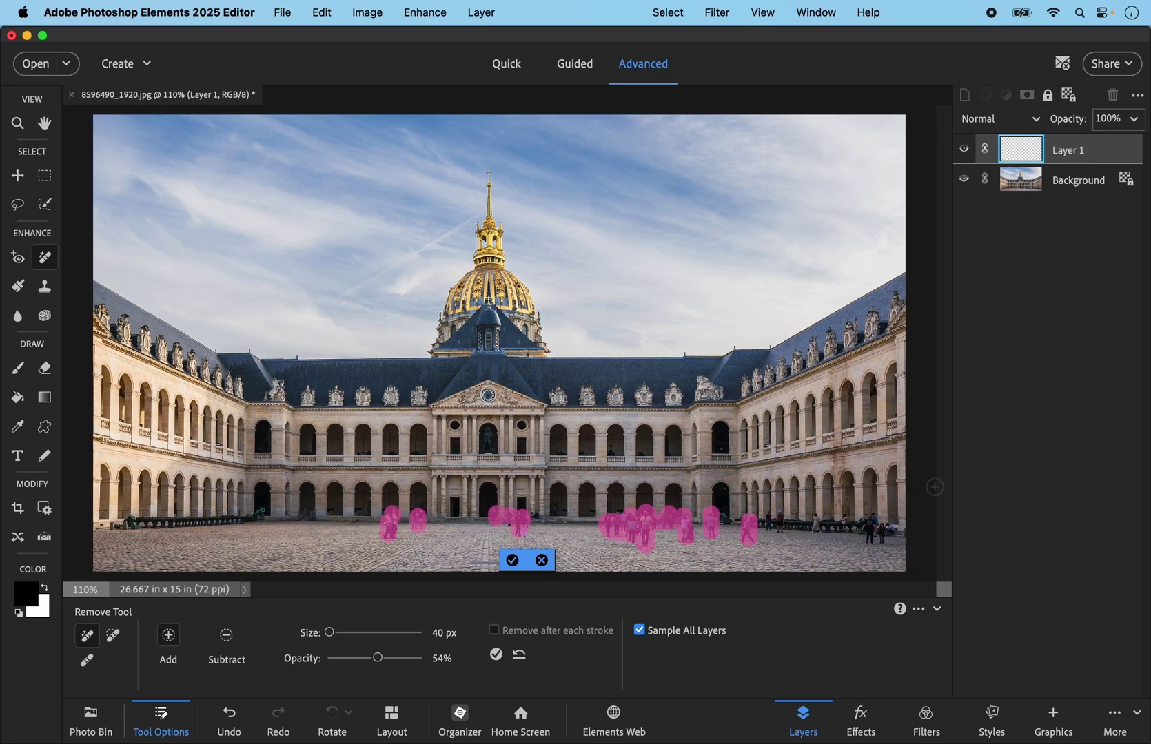
pyautogui.click(873, 523)
pyautogui.moveTo(874, 522); pyautogui.dragTo(871, 537)
pyautogui.click(815, 526)
pyautogui.moveTo(842, 519); pyautogui.dragTo(846, 541)
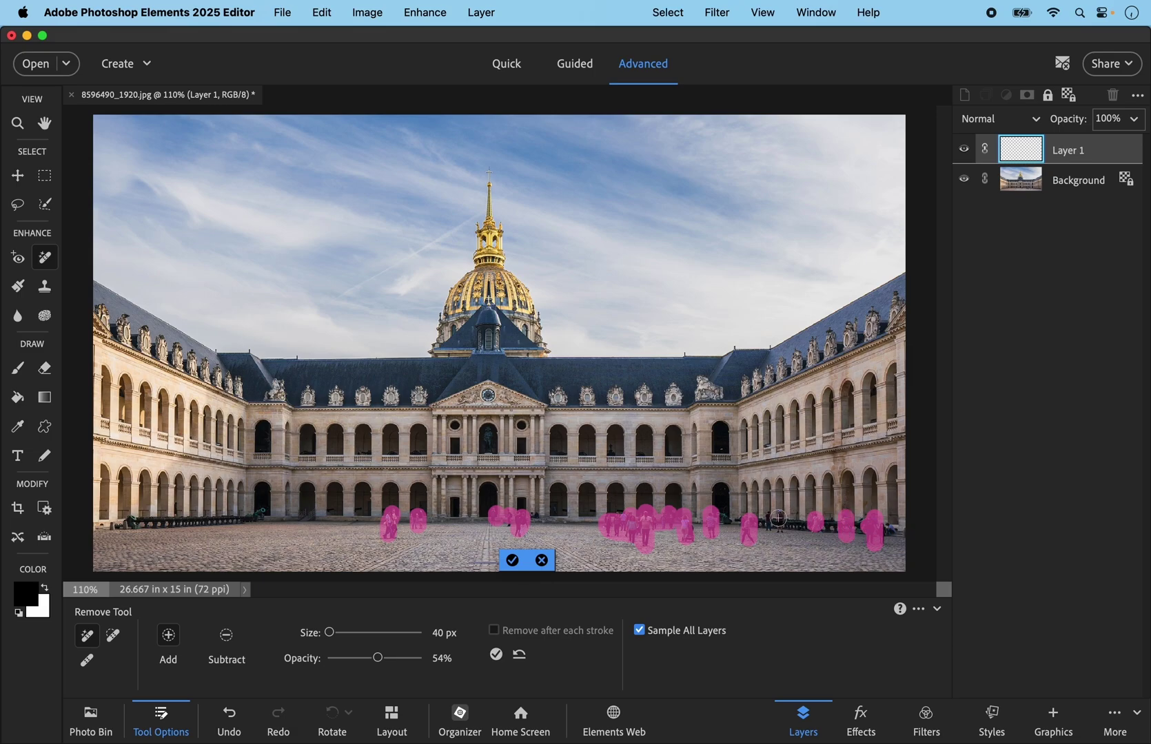
pyautogui.moveTo(781, 512); pyautogui.dragTo(772, 537)
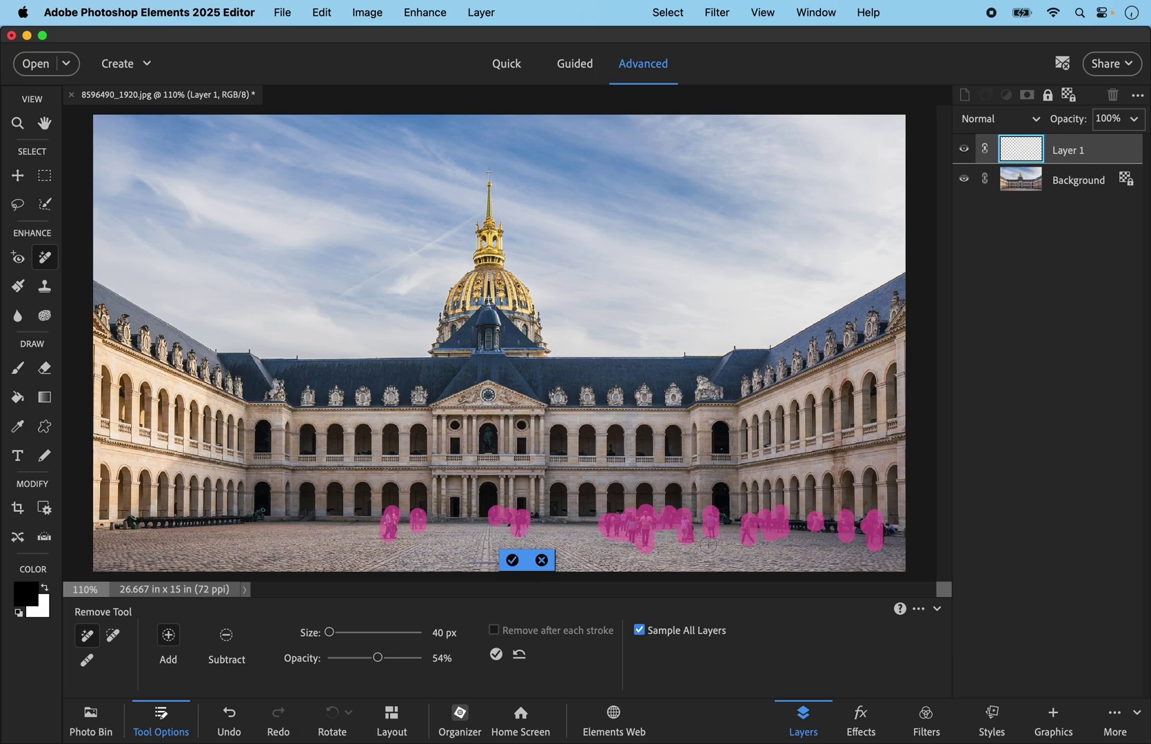
pyautogui.click(512, 562)
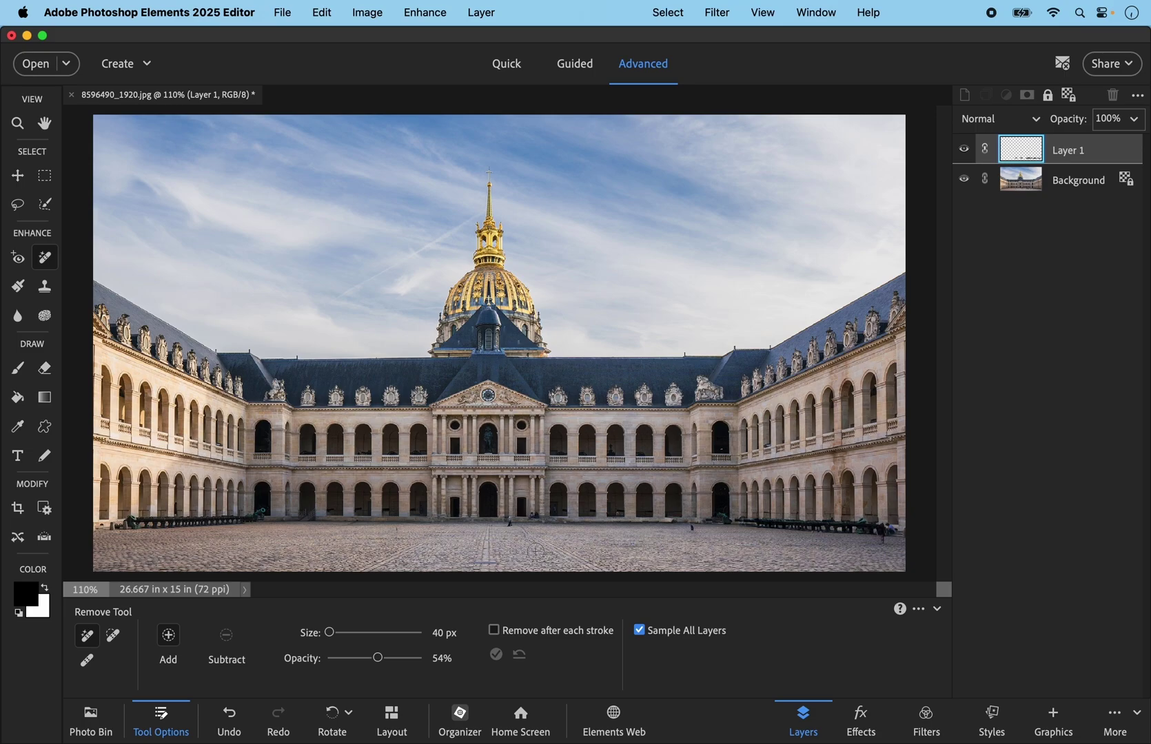
# Step: Zoom to 200% on the building's base, shrink the brush, and remove the seated figures by the doorway
pyautogui.press('super+equal')
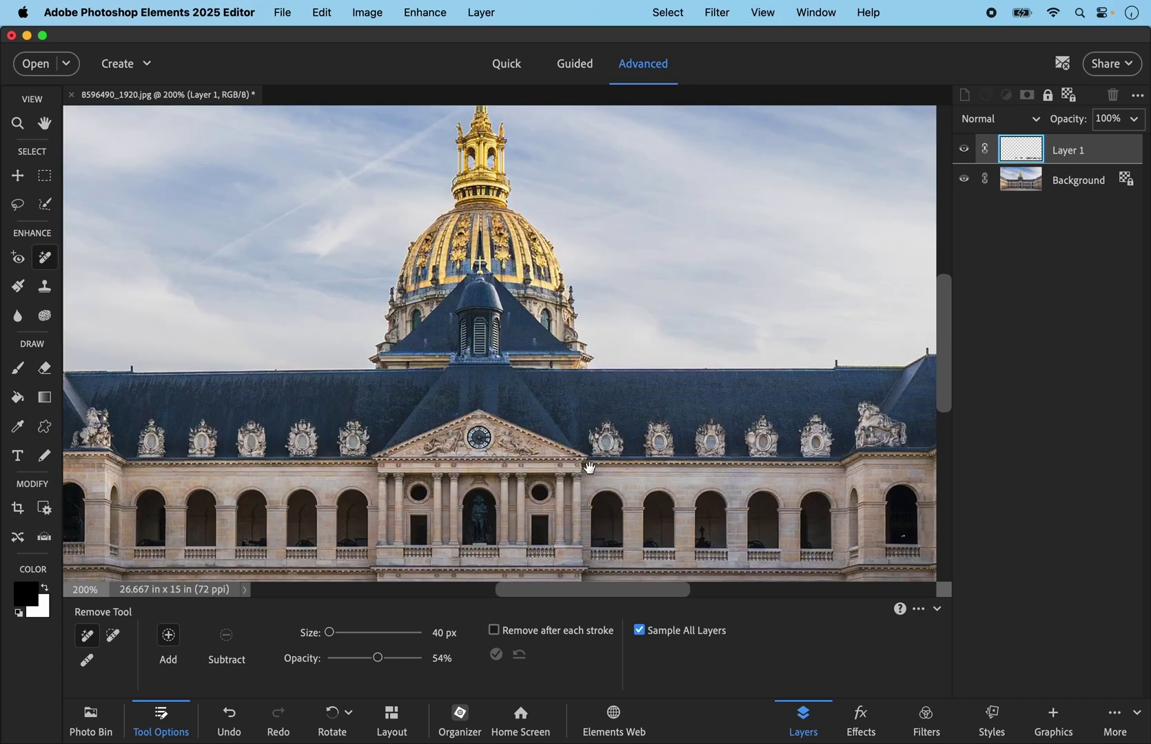
pyautogui.scroll(-1, 628, 476)
pyautogui.moveTo(628, 476); pyautogui.dragTo(622, 303)
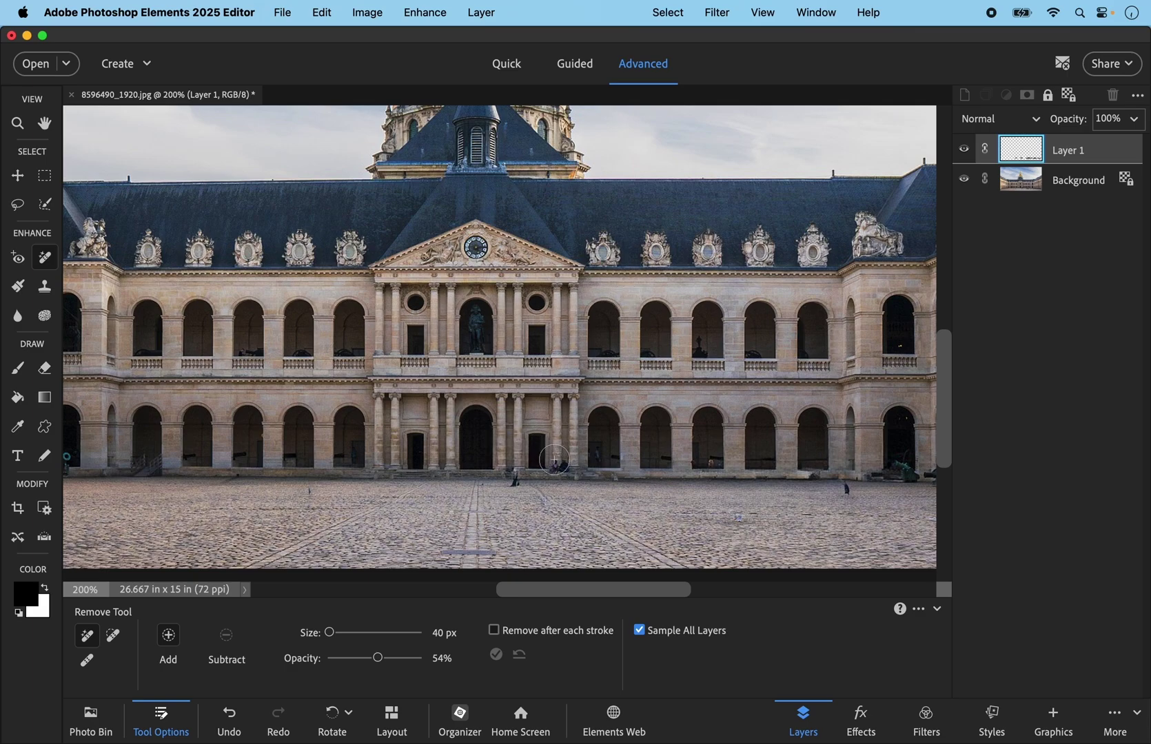
pyautogui.press('[')
pyautogui.press('[')
pyautogui.moveTo(555, 460); pyautogui.dragTo(561, 466)
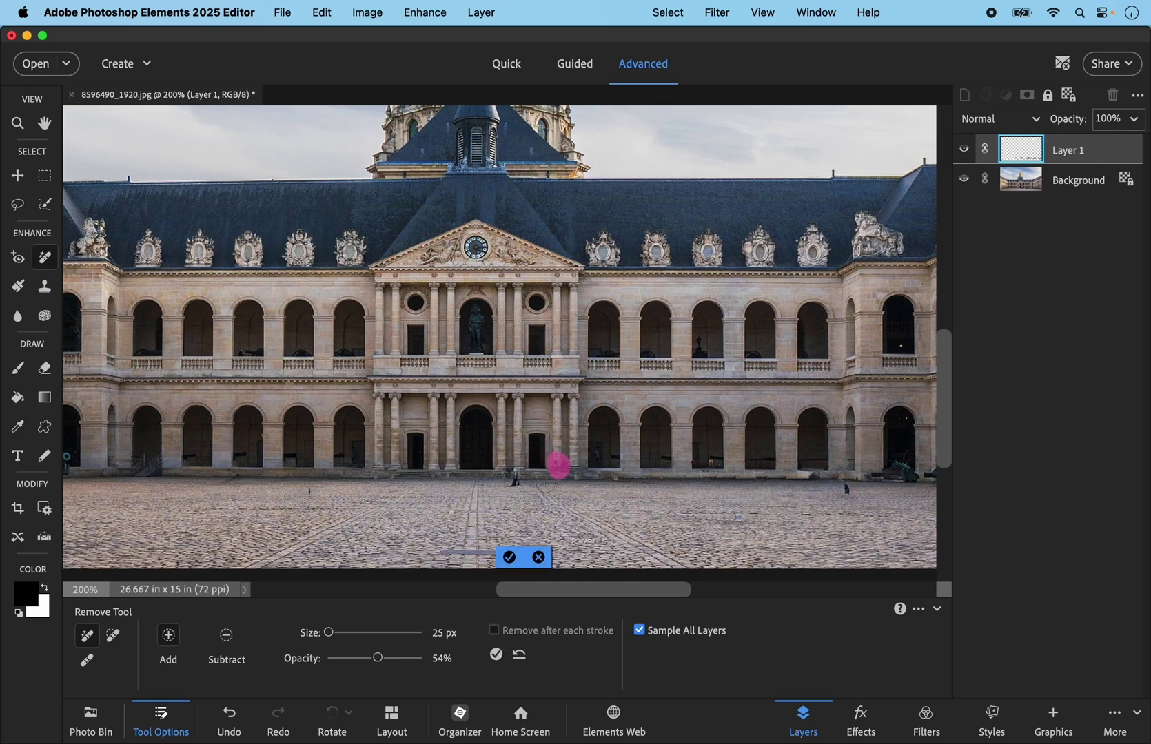
pyautogui.click(511, 558)
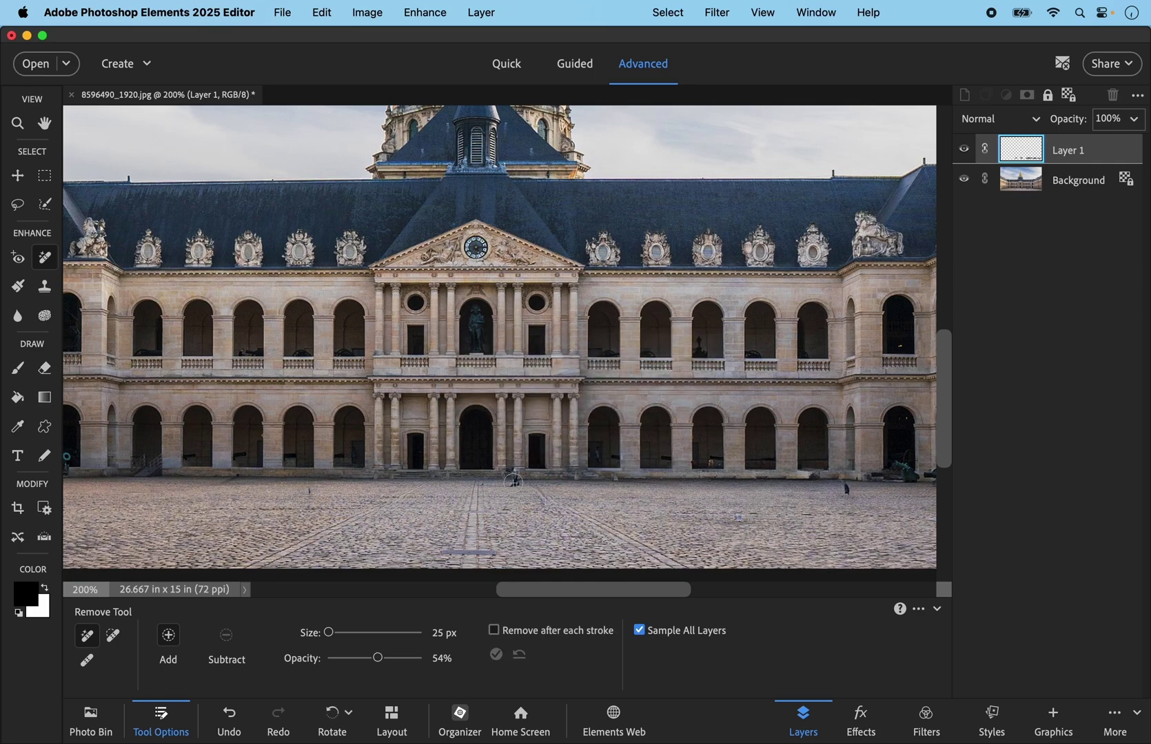
# Step: Remove the small standing figure, the dark figure on the right, and the person by the cannons
pyautogui.click(518, 473)
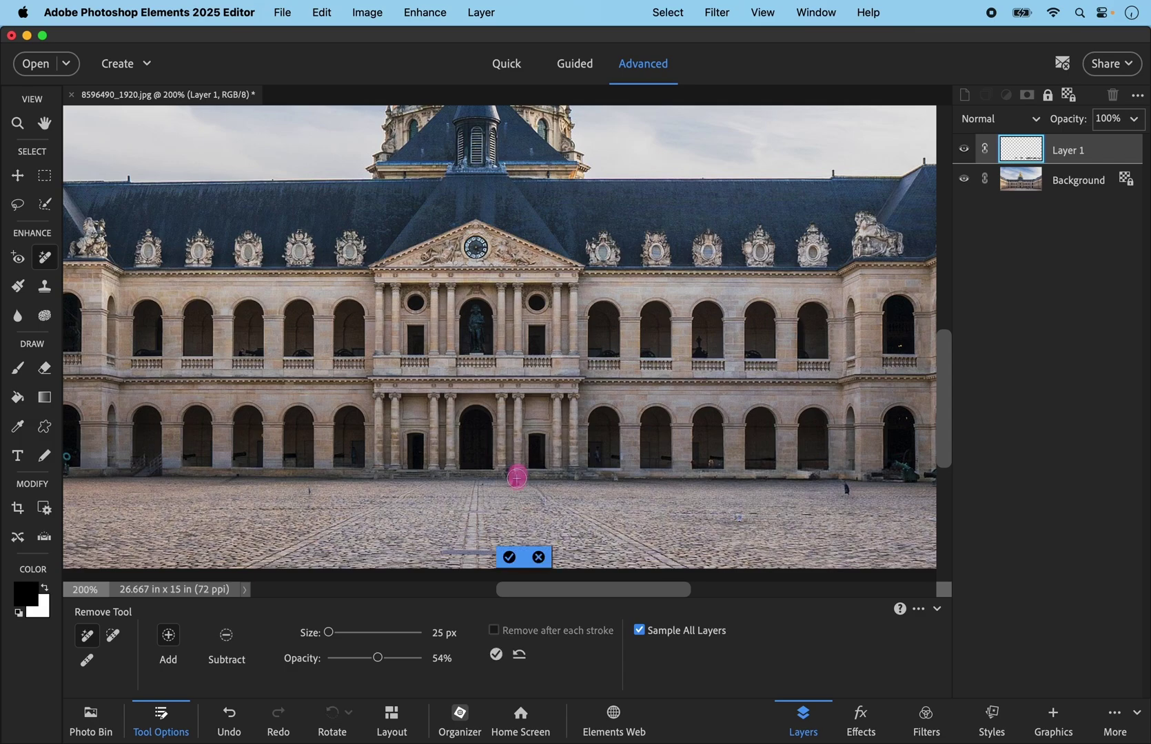
pyautogui.click(510, 558)
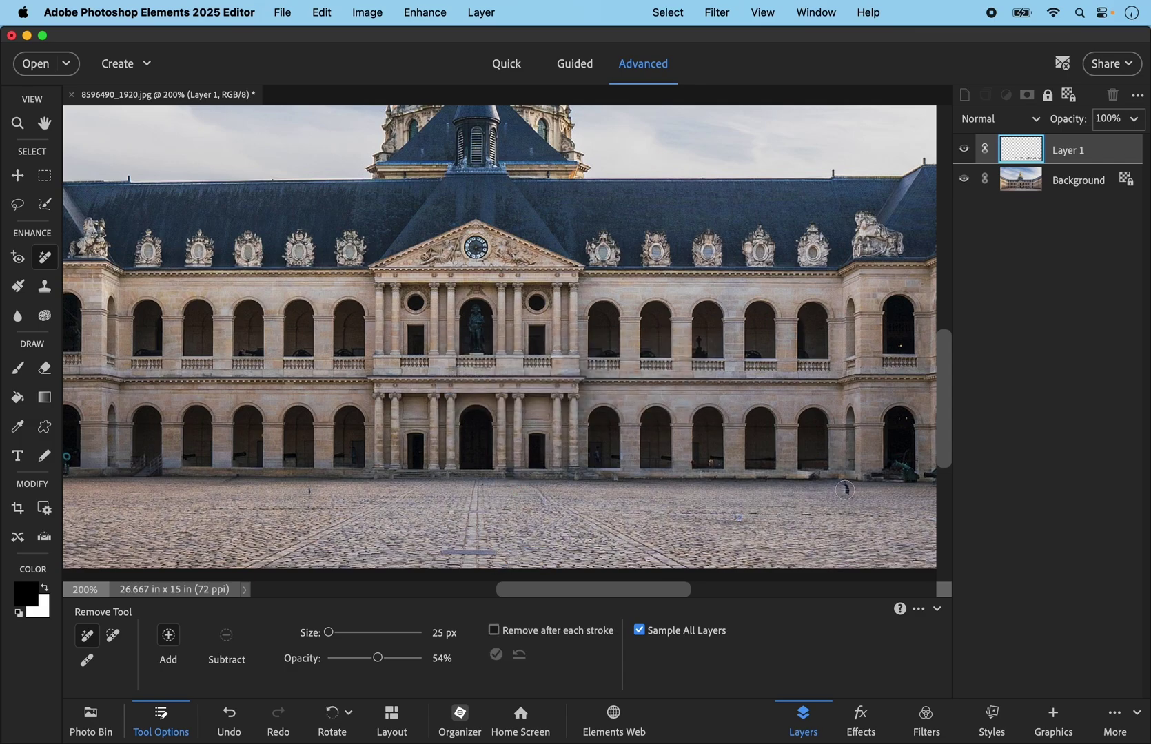
pyautogui.click(843, 489)
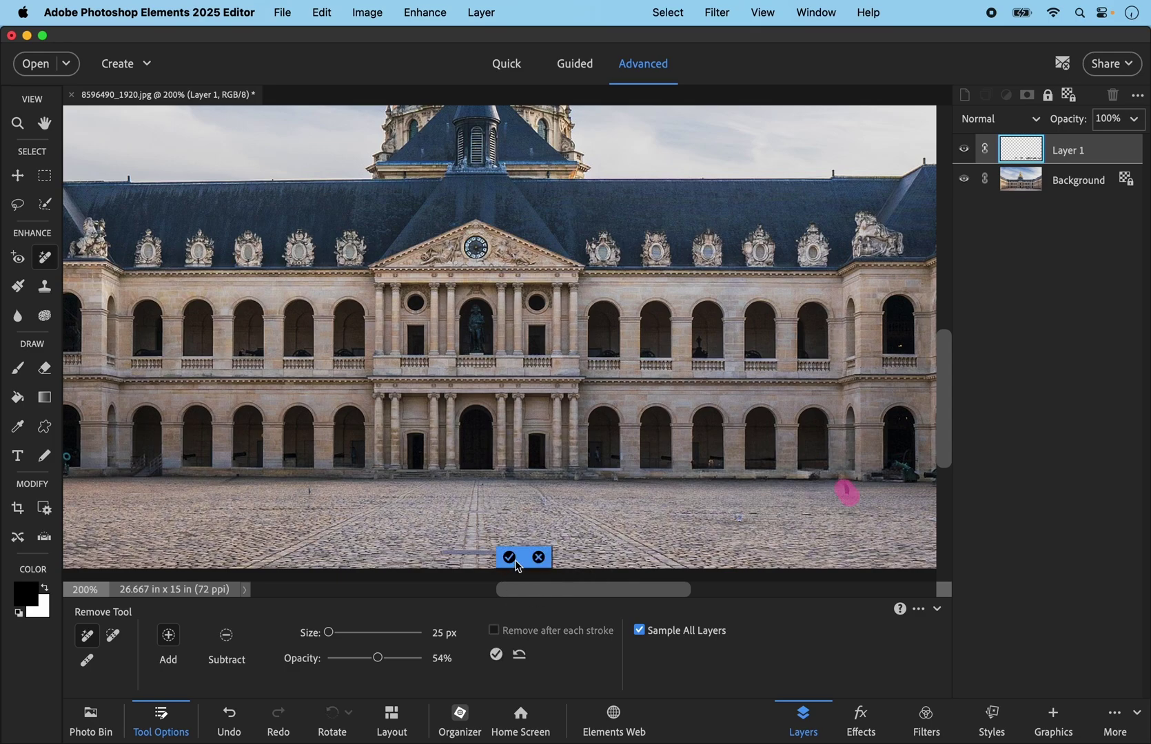
pyautogui.click(521, 558)
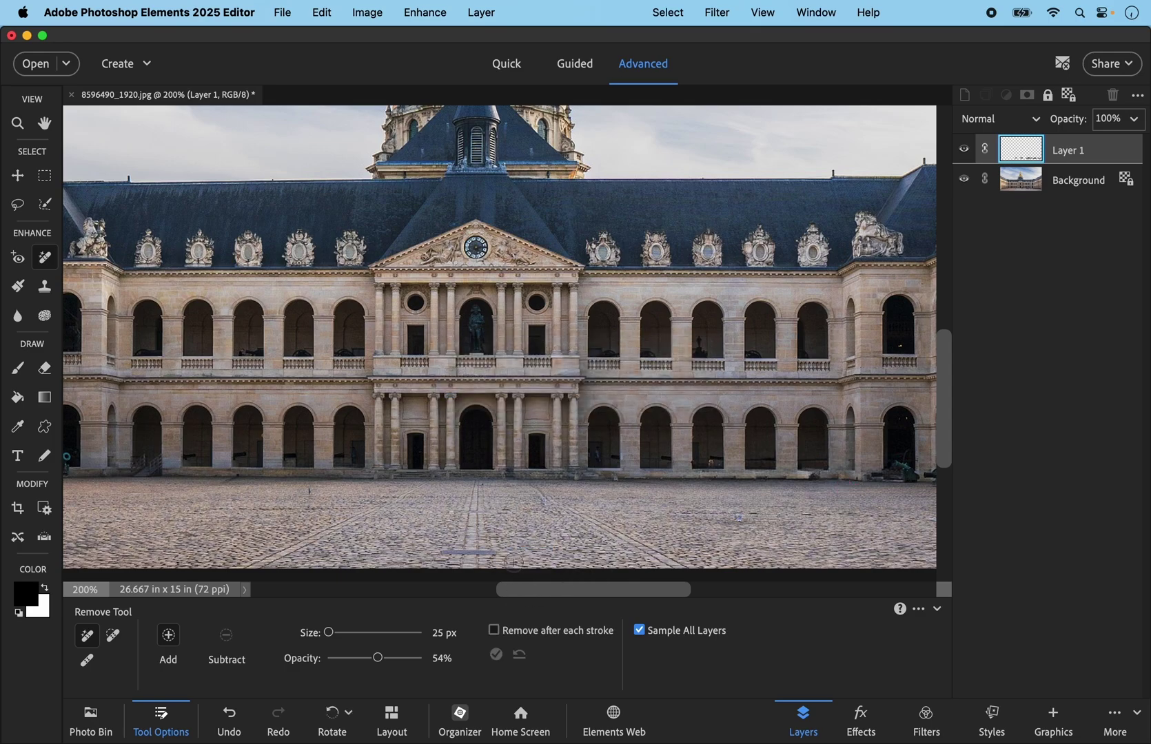
pyautogui.moveTo(578, 527); pyautogui.dragTo(188, 450)
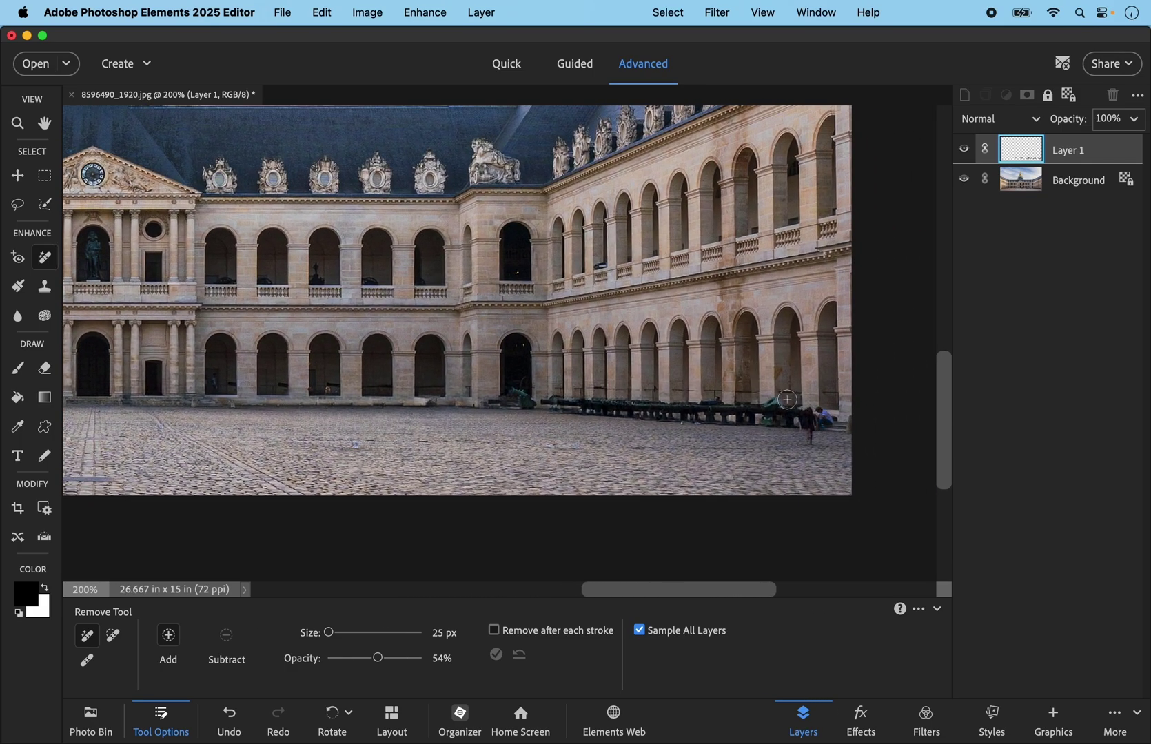
pyautogui.moveTo(809, 410)
pyautogui.mouseDown()
pyautogui.moveTo(808, 438)
pyautogui.moveTo(811, 413)
pyautogui.moveTo(827, 406)
pyautogui.moveTo(831, 421)
pyautogui.mouseUp()
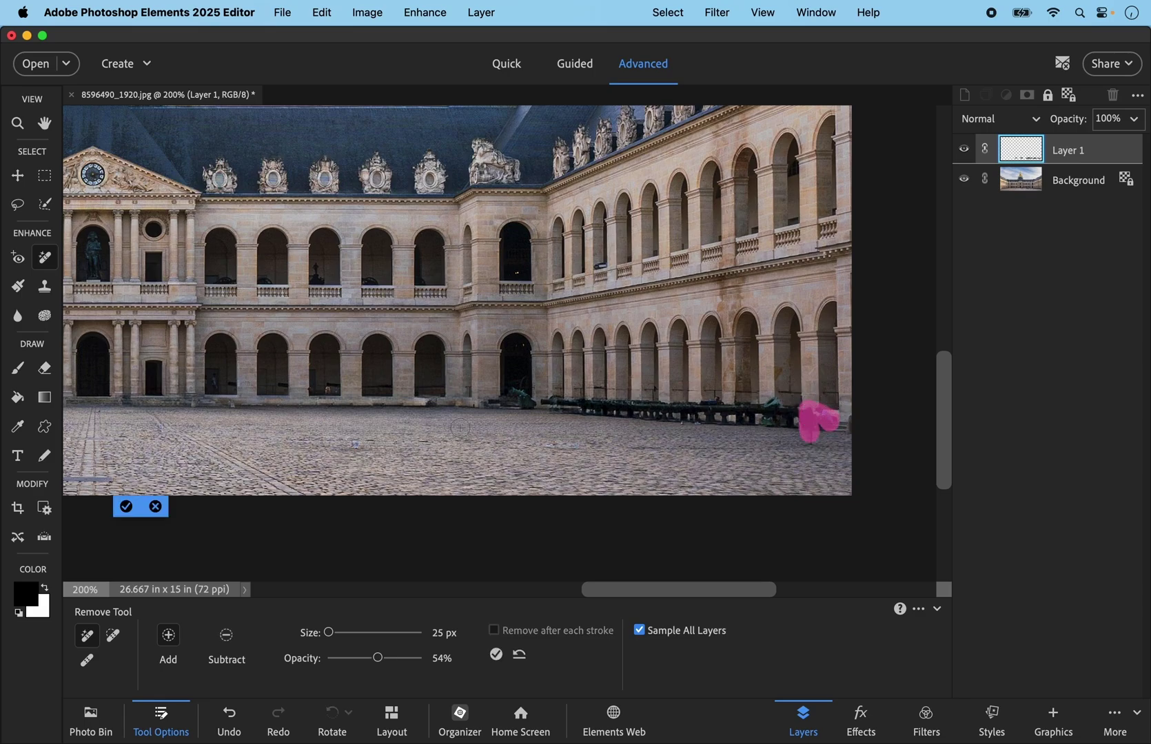
pyautogui.click(128, 510)
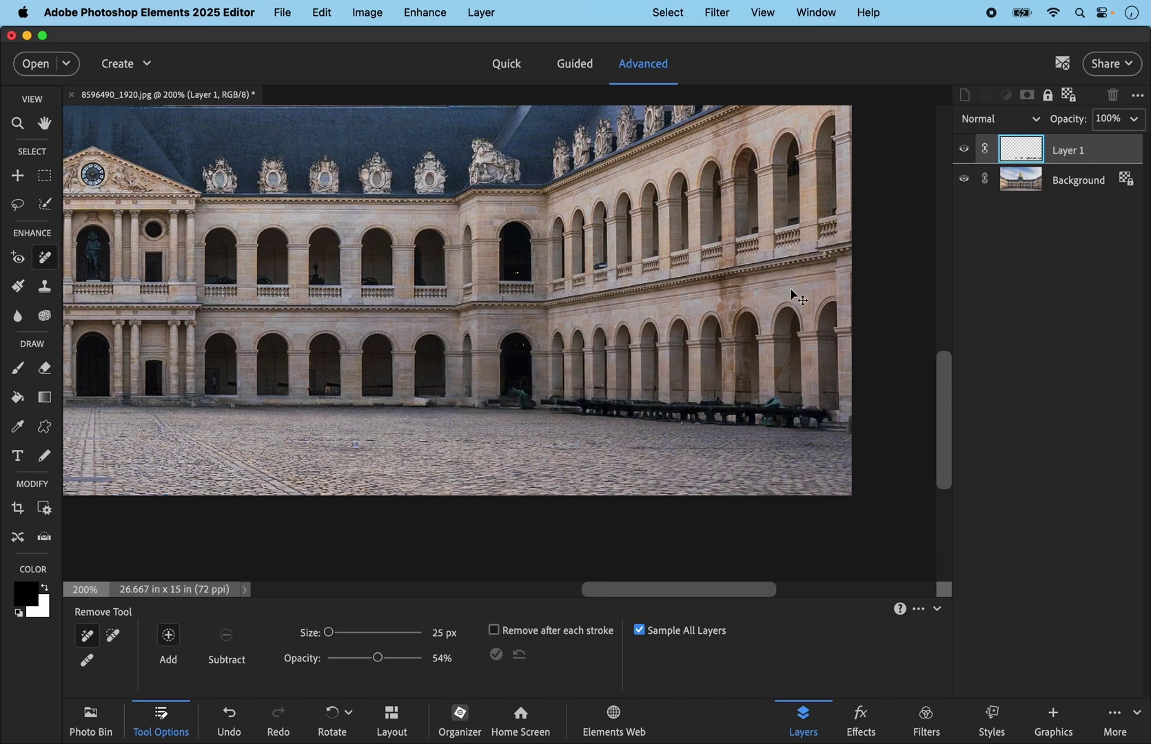
# Step: Zoom out to fit the whole photo and select the Remove tool with a 30 px brush
pyautogui.press('super+0')
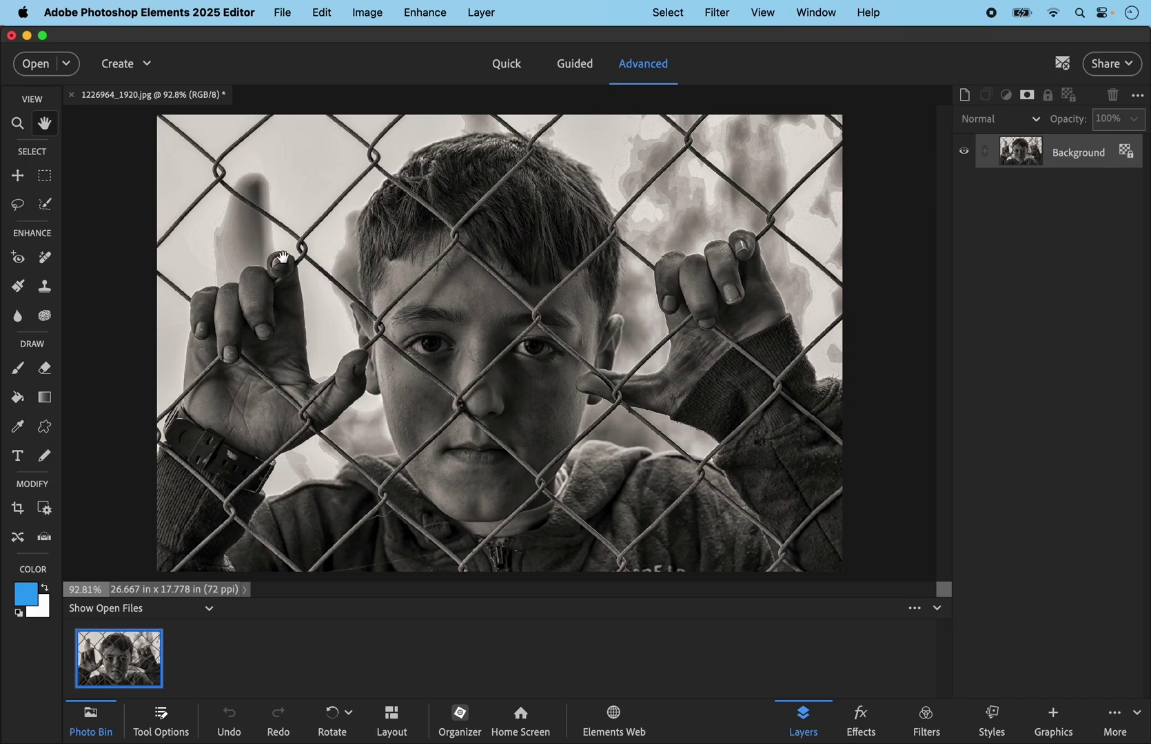
pyautogui.click(50, 256)
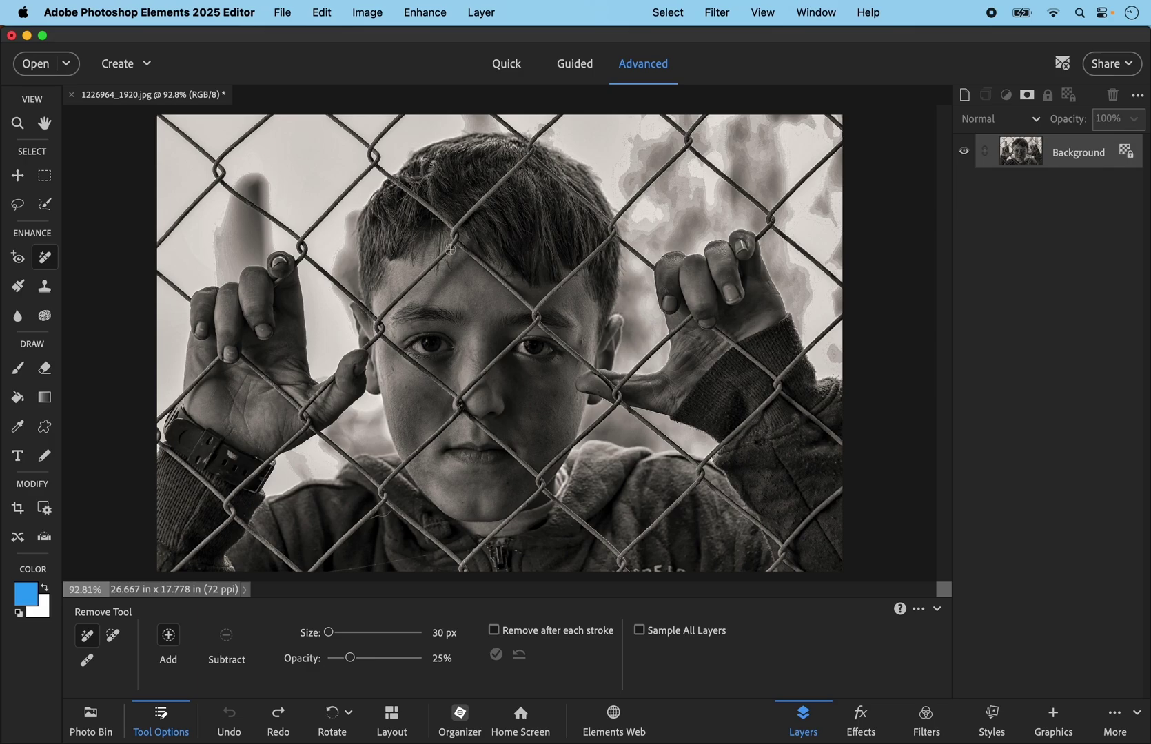
# Step: Mark the forehead wires, trim the marking with Subtract and Add, and apply both removals
pyautogui.click(450, 249)
pyautogui.moveTo(450, 249)
pyautogui.mouseDown()
pyautogui.moveTo(395, 288)
pyautogui.moveTo(422, 277)
pyautogui.moveTo(381, 317)
pyautogui.mouseUp()
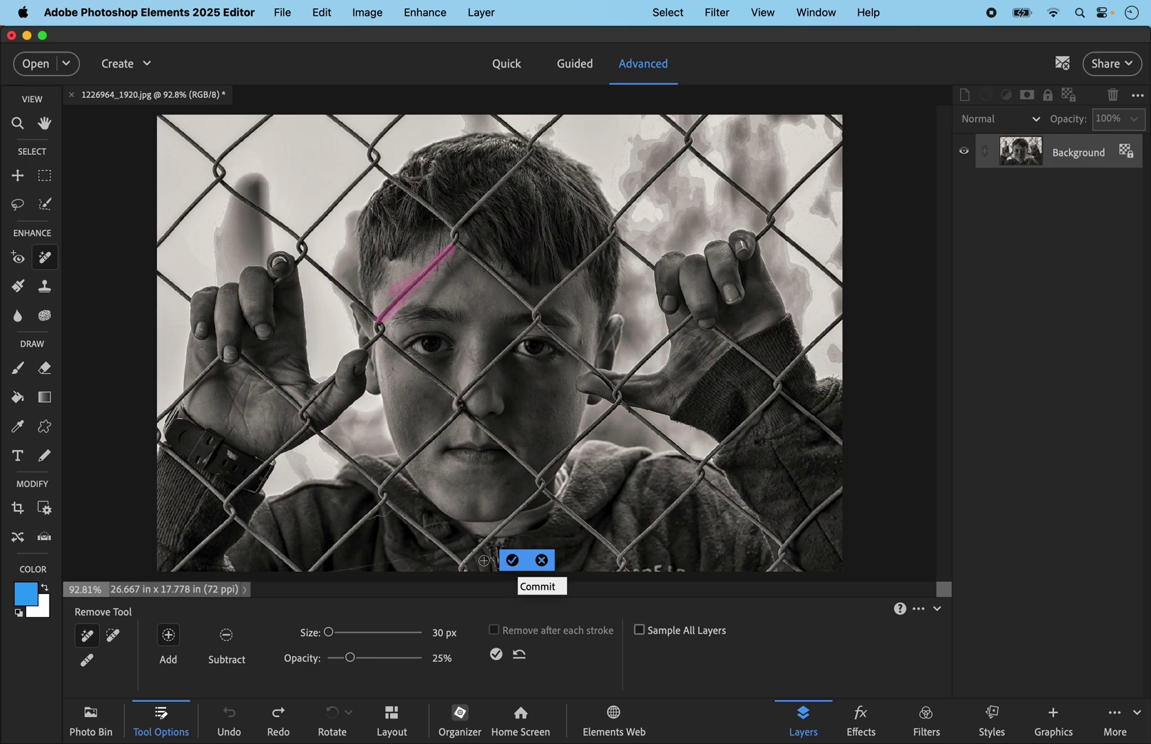
pyautogui.click(225, 634)
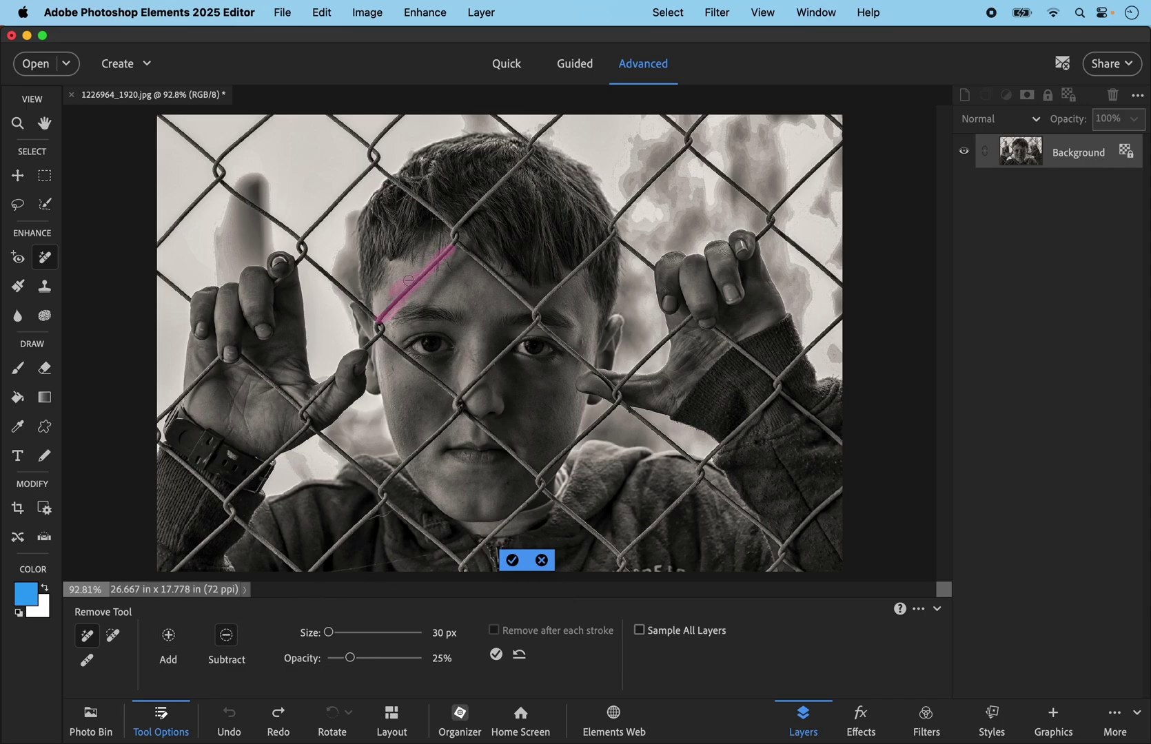
pyautogui.moveTo(409, 272)
pyautogui.mouseDown()
pyautogui.moveTo(386, 287)
pyautogui.moveTo(414, 281)
pyautogui.mouseUp()
pyautogui.click(170, 635)
pyautogui.moveTo(422, 280); pyautogui.dragTo(403, 295)
pyautogui.click(511, 561)
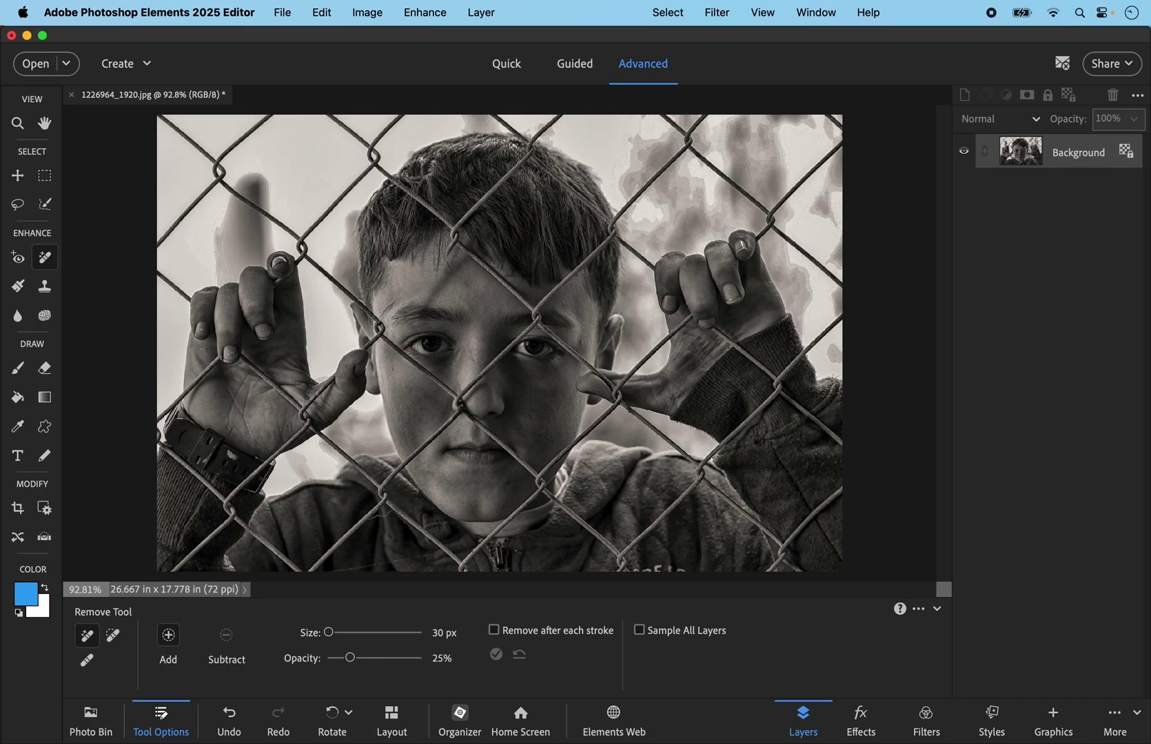
pyautogui.moveTo(453, 247)
pyautogui.mouseDown()
pyautogui.moveTo(536, 317)
pyautogui.moveTo(516, 301)
pyautogui.mouseUp()
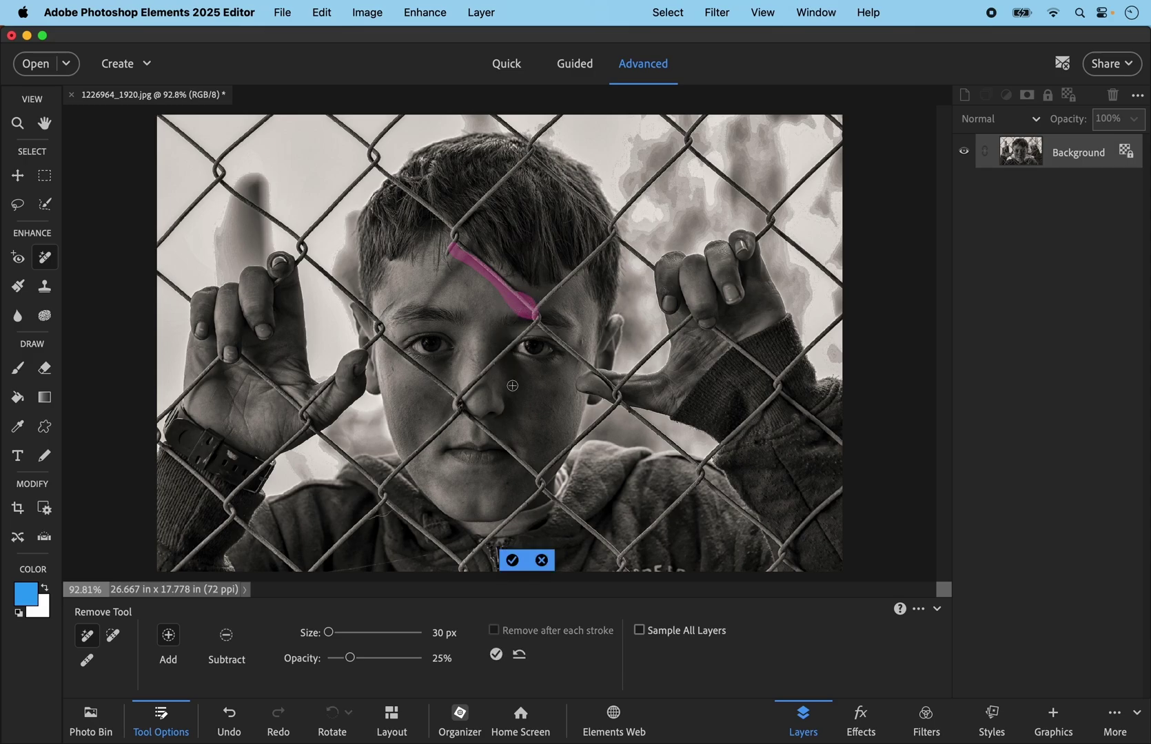
pyautogui.click(513, 559)
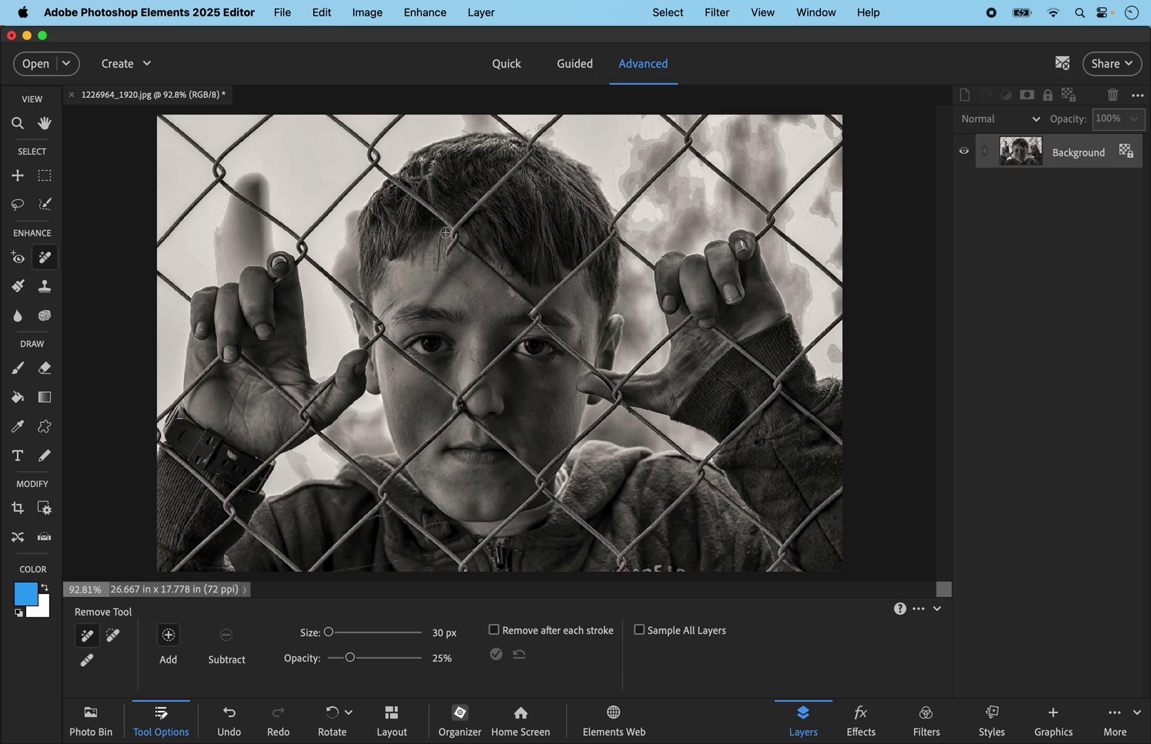
# Step: Erase the wires running down from the hair, over the eye, and from the forehead to the eye
pyautogui.moveTo(457, 227)
pyautogui.mouseDown()
pyautogui.moveTo(454, 246)
pyautogui.moveTo(536, 319)
pyautogui.mouseUp()
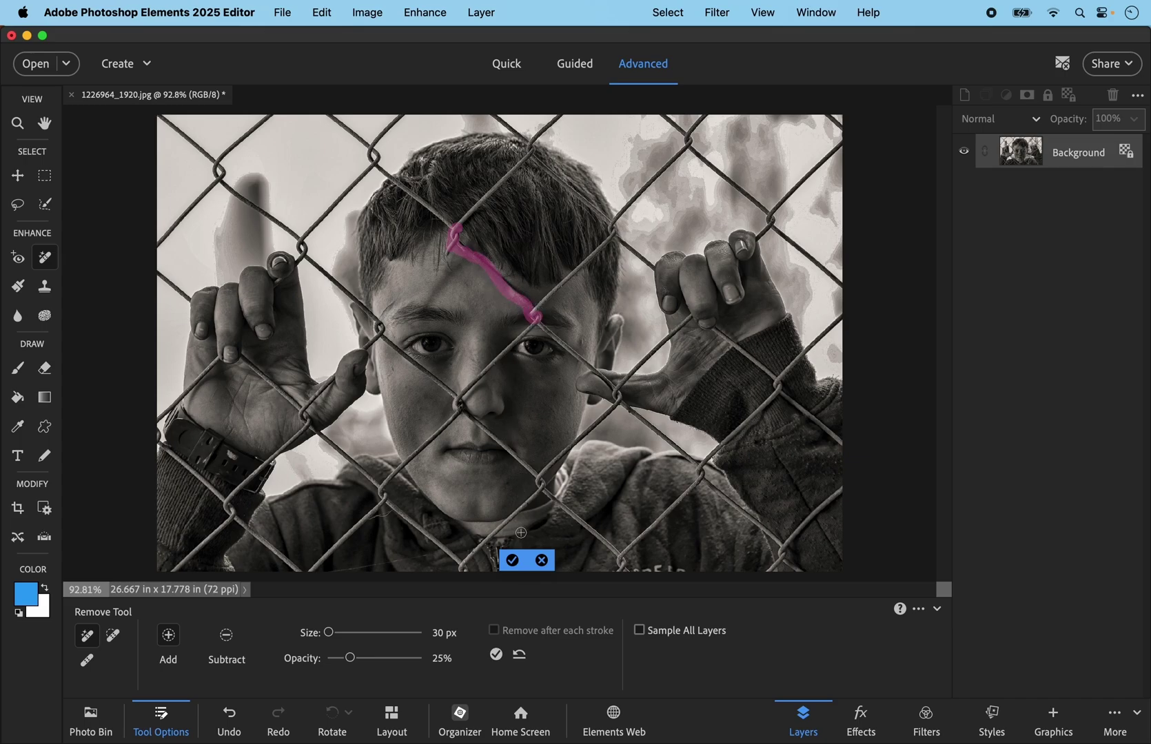
pyautogui.click(513, 561)
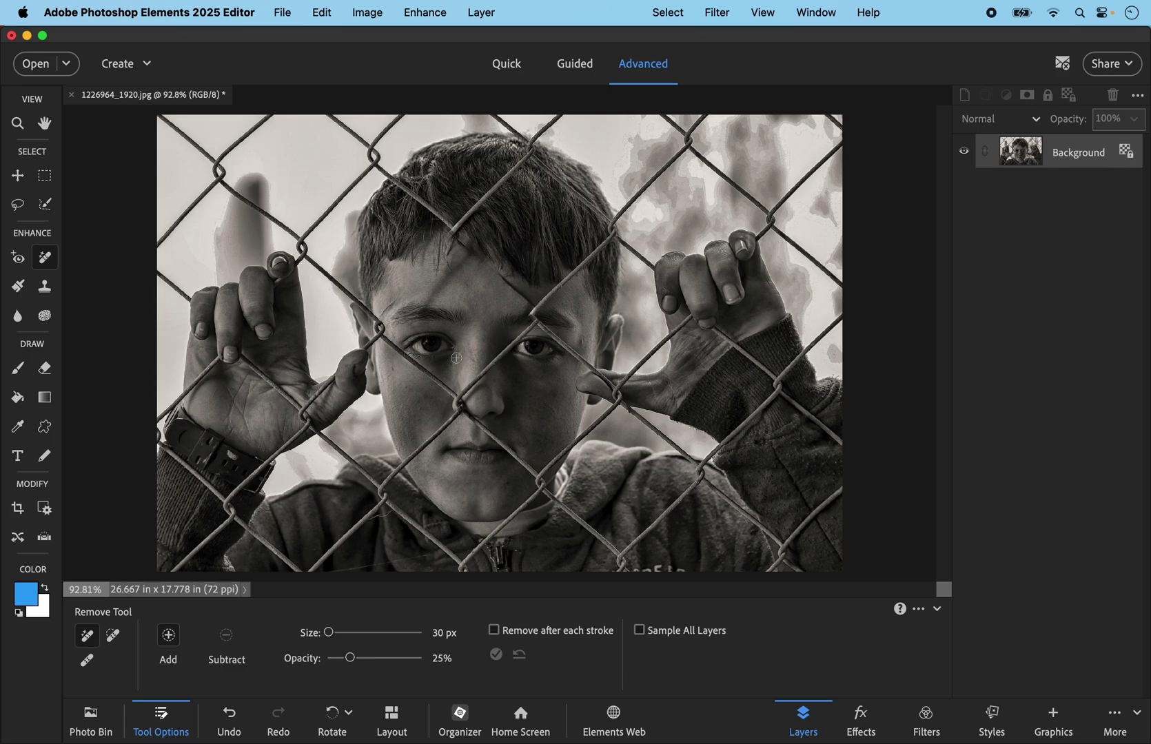
pyautogui.moveTo(536, 324); pyautogui.dragTo(455, 401)
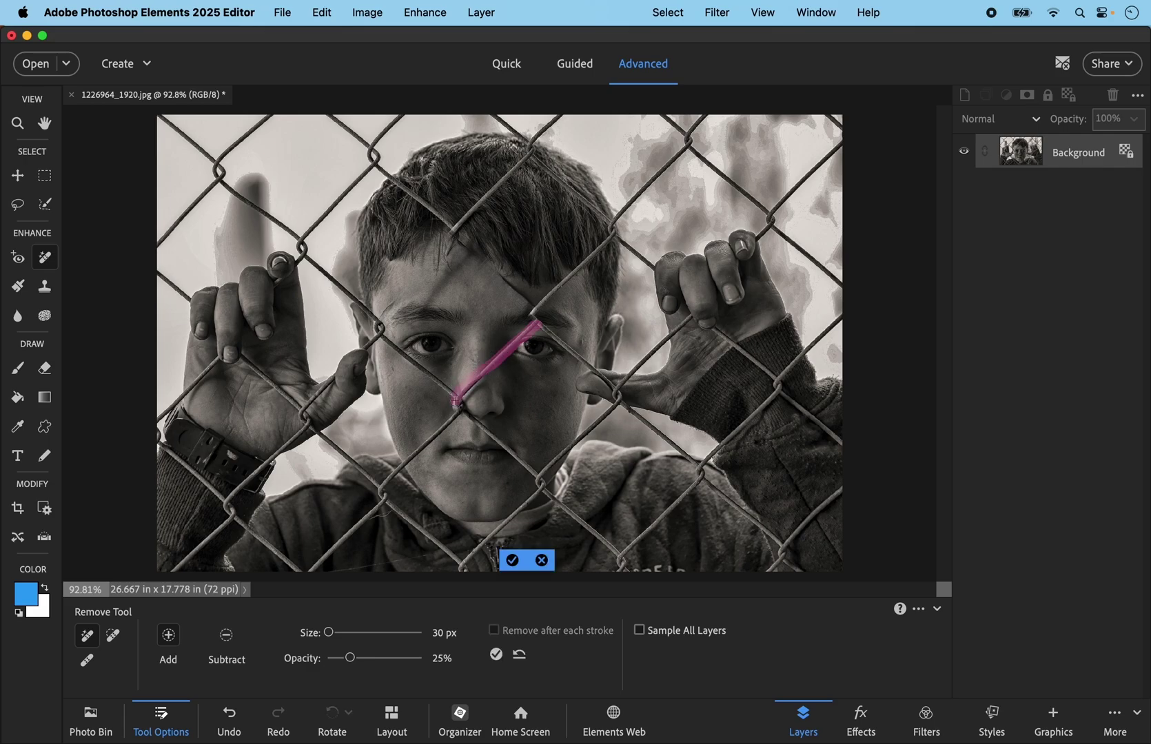
pyautogui.click(512, 560)
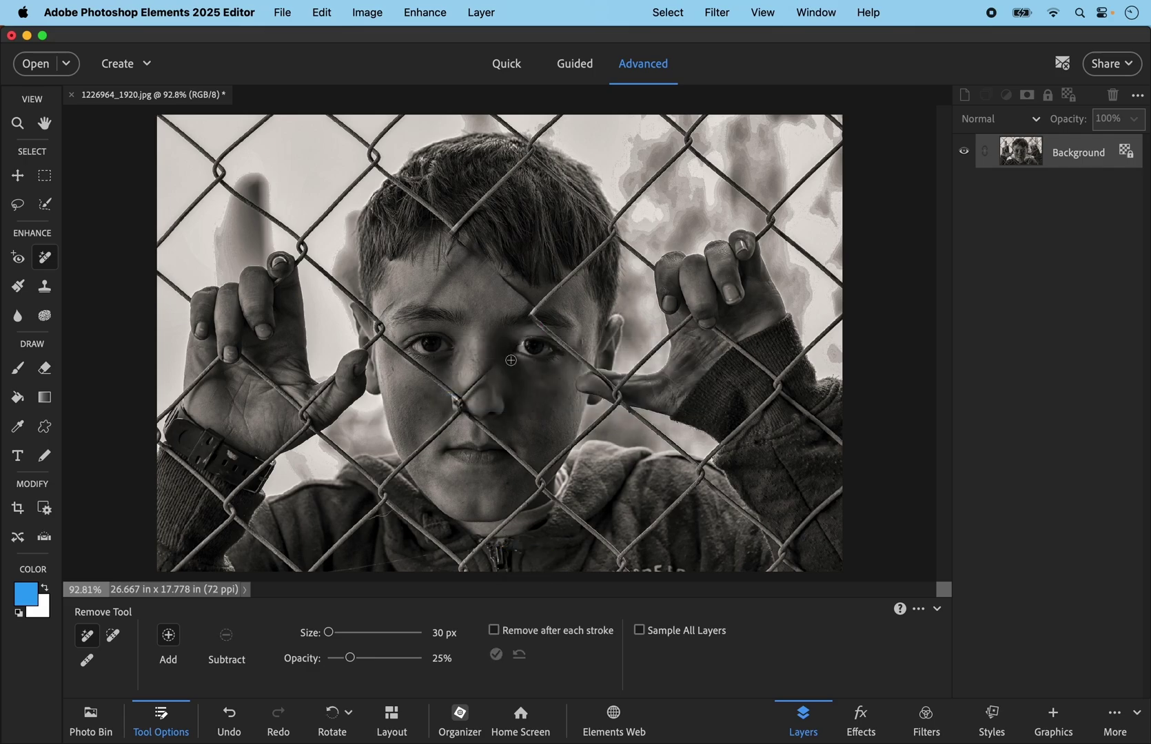
pyautogui.moveTo(531, 311); pyautogui.dragTo(589, 365)
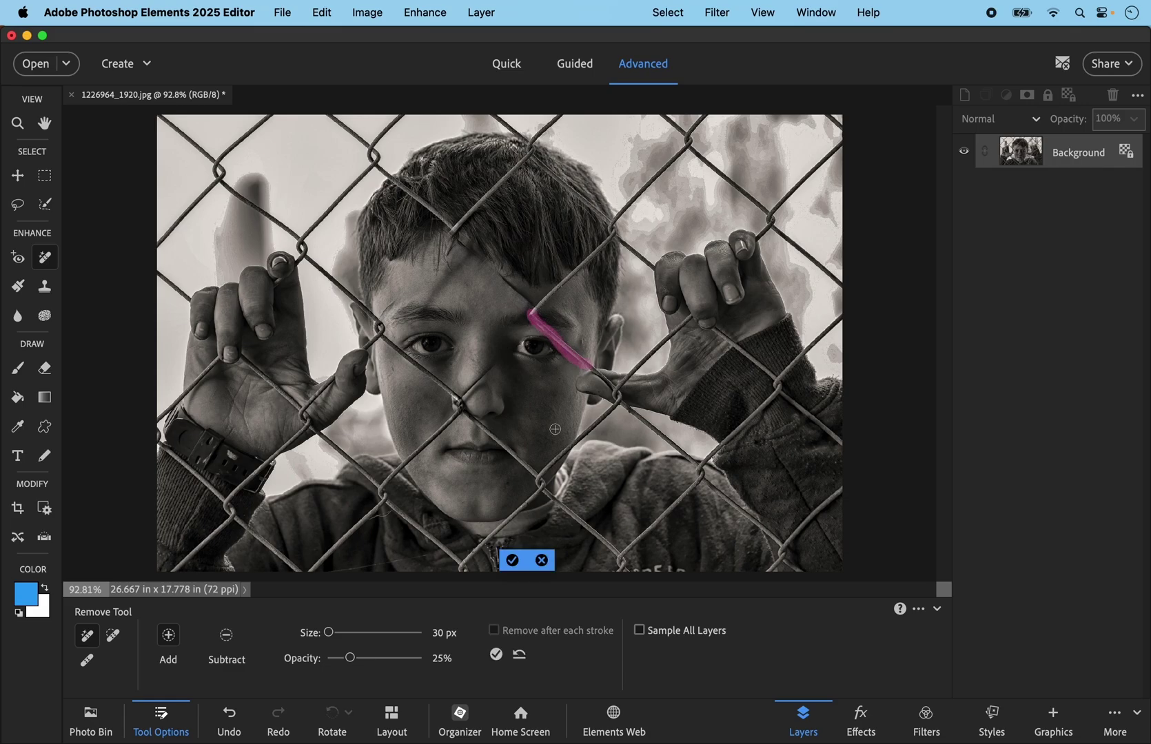
pyautogui.click(520, 564)
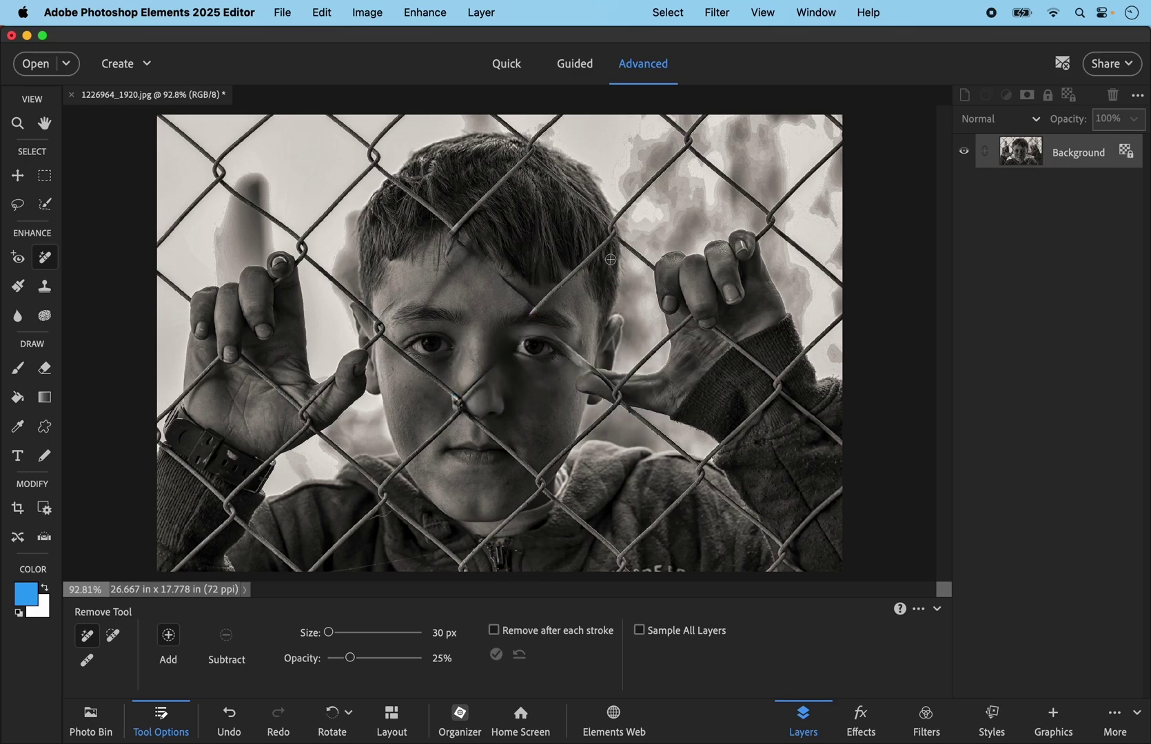
# Step: Remove the hair-to-forehead wire and clean up the leftover wire traces on the forehead
pyautogui.moveTo(608, 242); pyautogui.dragTo(525, 313)
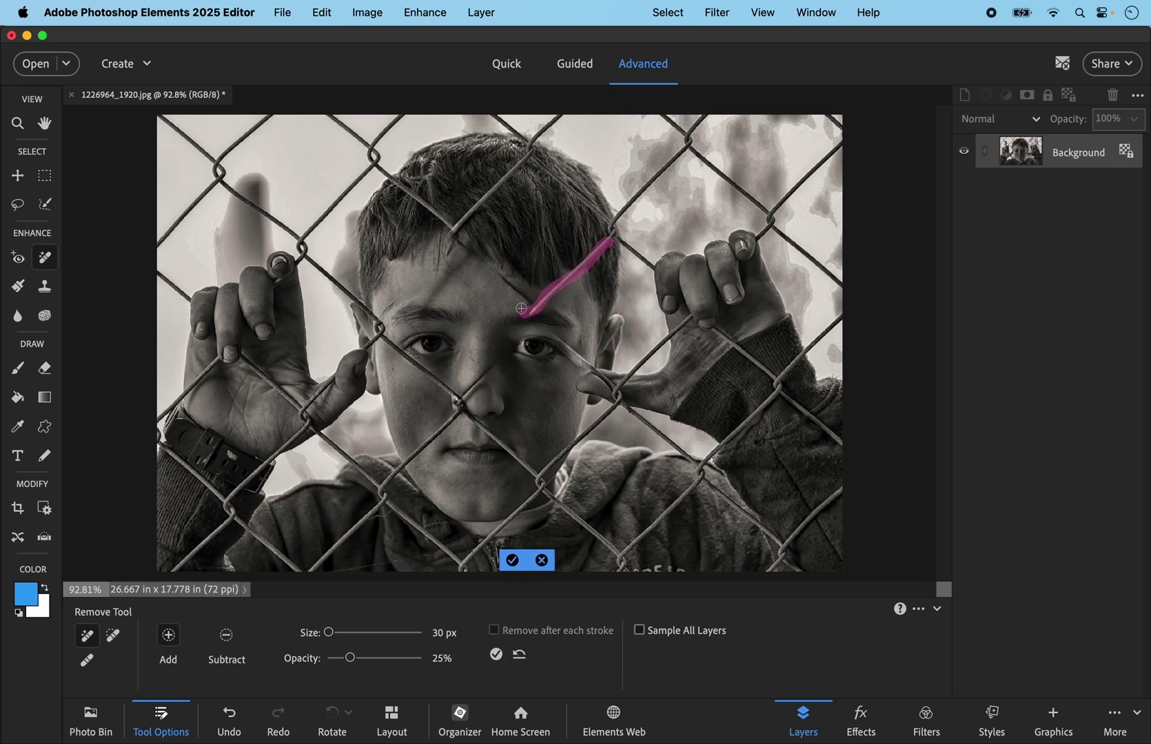
pyautogui.click(512, 560)
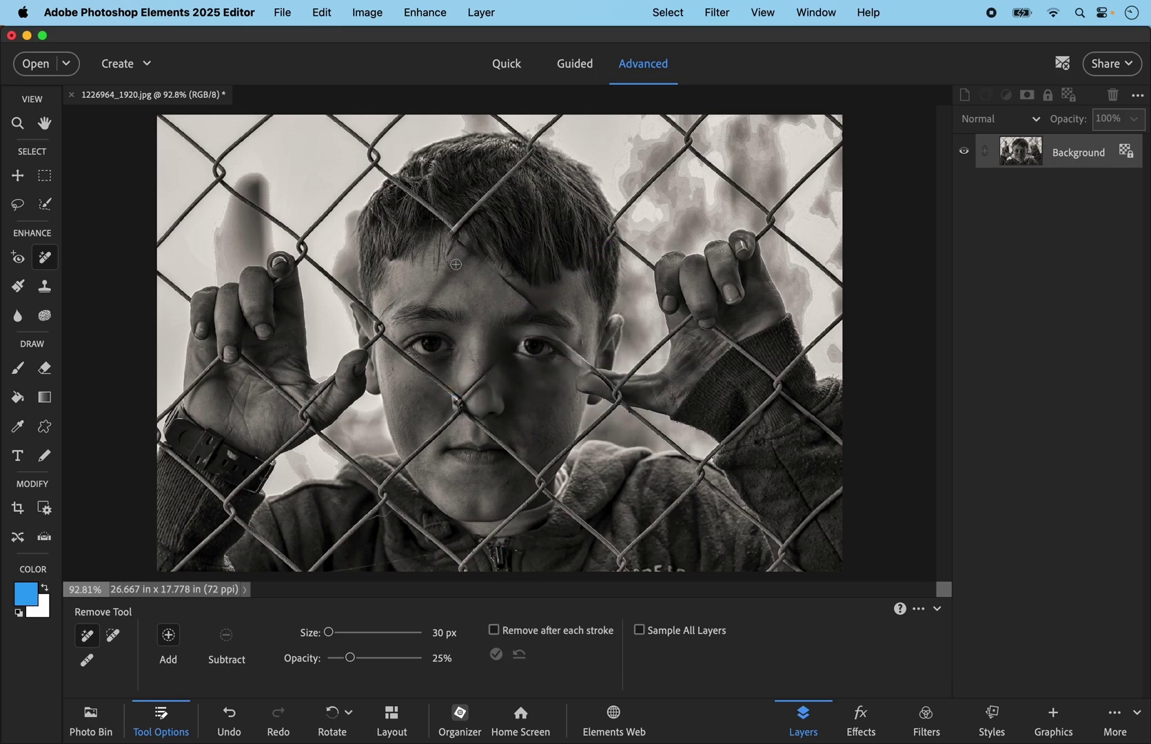
pyautogui.moveTo(457, 244); pyautogui.dragTo(536, 307)
pyautogui.click(512, 561)
pyautogui.moveTo(511, 290)
pyautogui.mouseDown()
pyautogui.moveTo(532, 304)
pyautogui.moveTo(509, 289)
pyautogui.mouseUp()
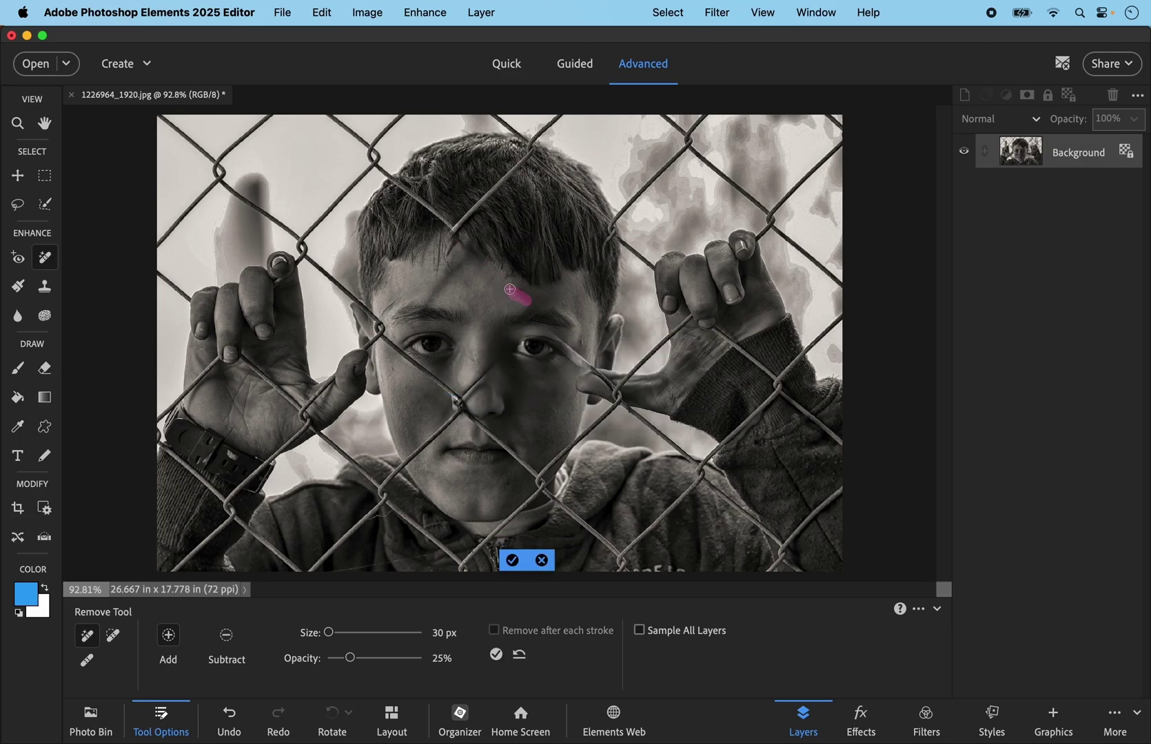
pyautogui.click(512, 561)
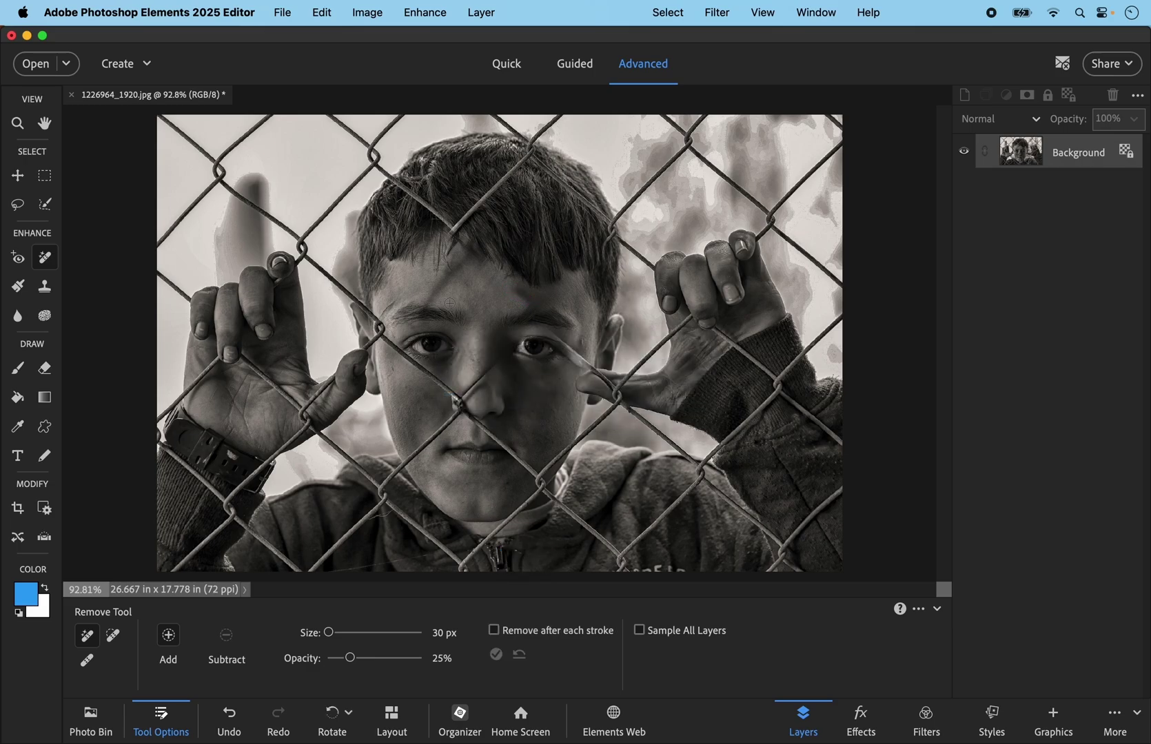
pyautogui.moveTo(467, 256); pyautogui.dragTo(426, 310)
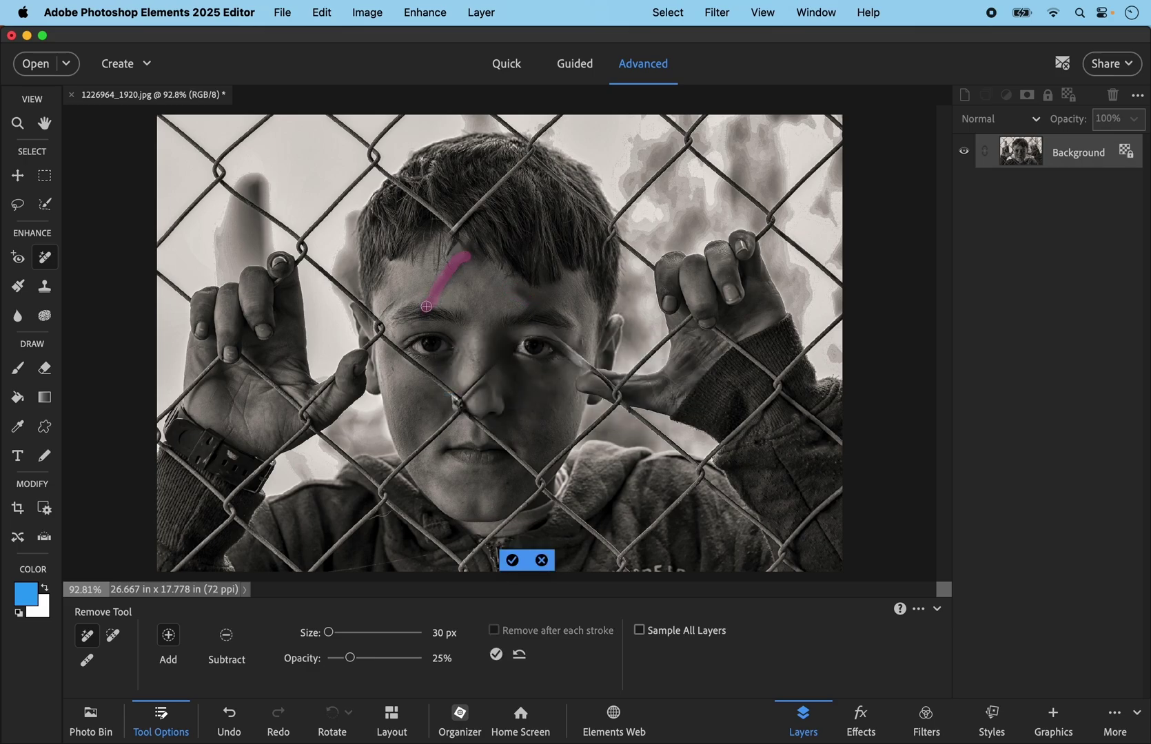
pyautogui.moveTo(510, 286); pyautogui.dragTo(526, 301)
pyautogui.click(513, 560)
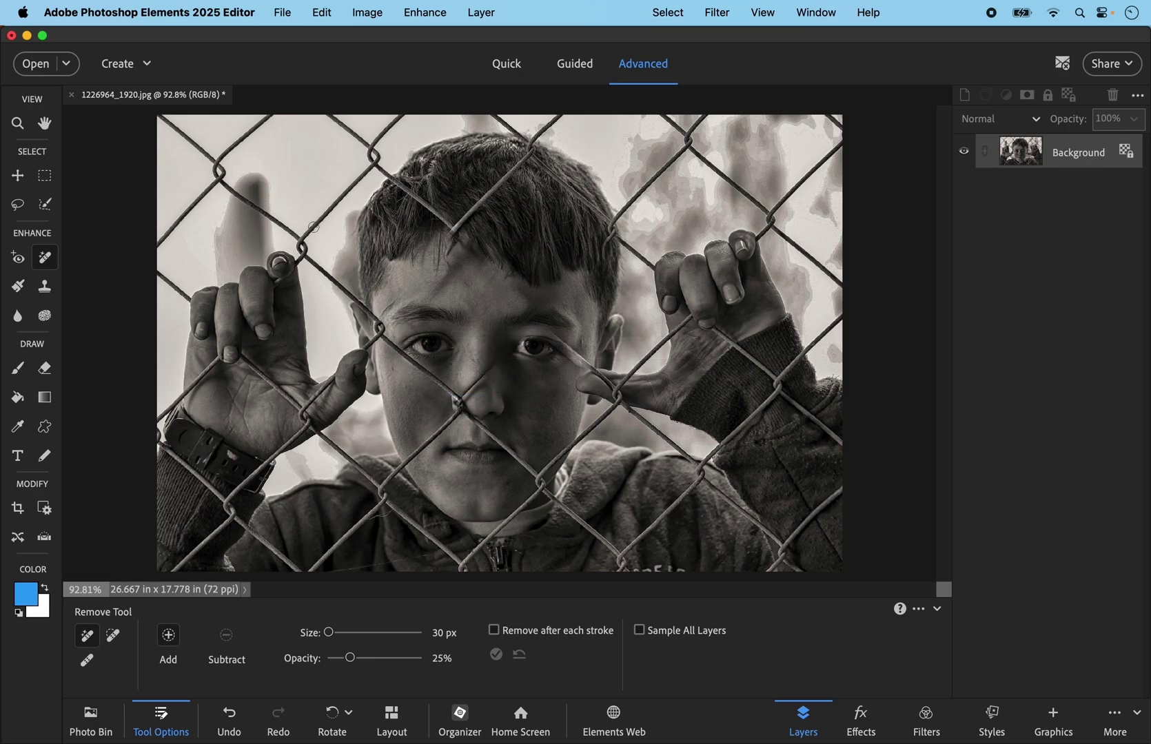
# Step: Erase the diagonal wires through the hair, a small hair remnant, and a forehead streak
pyautogui.moveTo(378, 169); pyautogui.dragTo(459, 235)
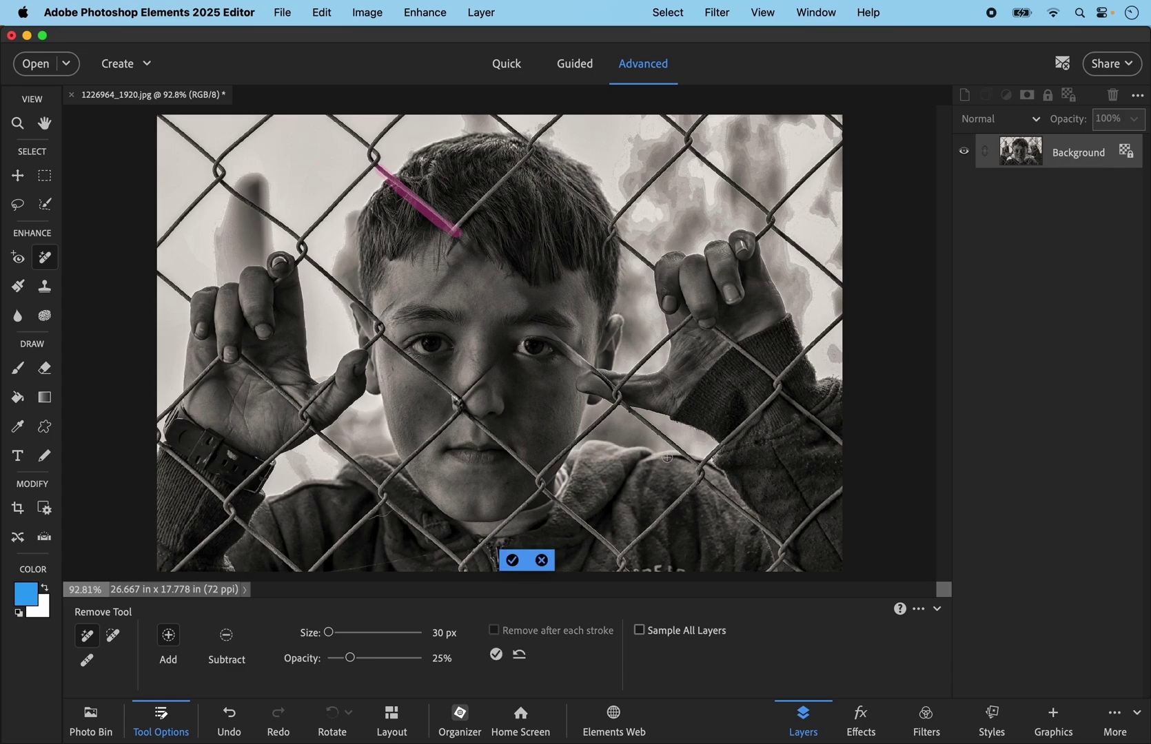
pyautogui.click(513, 560)
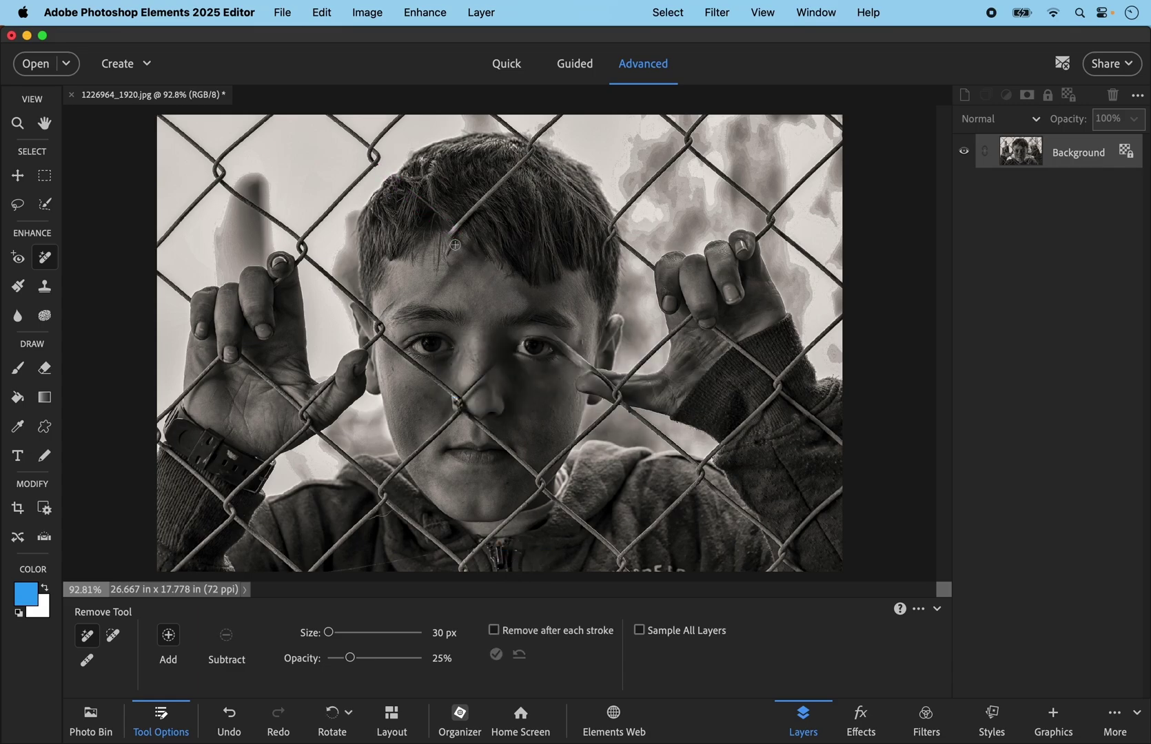
pyautogui.moveTo(529, 151); pyautogui.dragTo(446, 242)
pyautogui.click(512, 560)
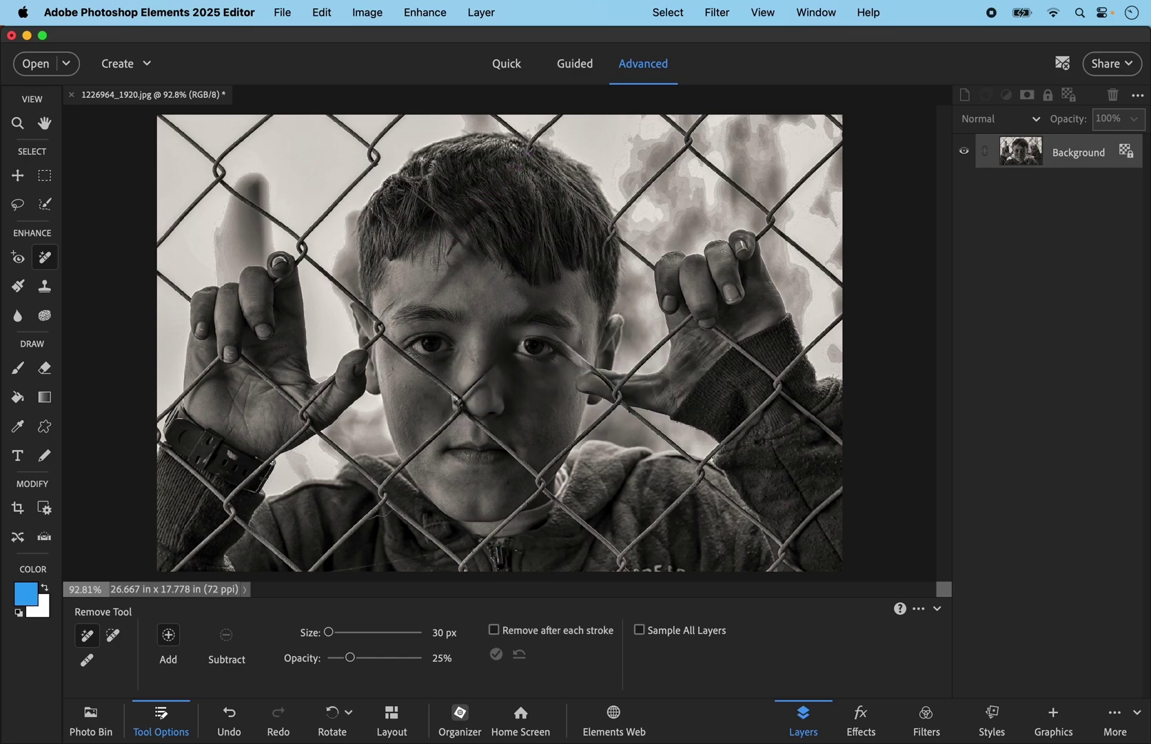
pyautogui.moveTo(458, 242); pyautogui.dragTo(448, 256)
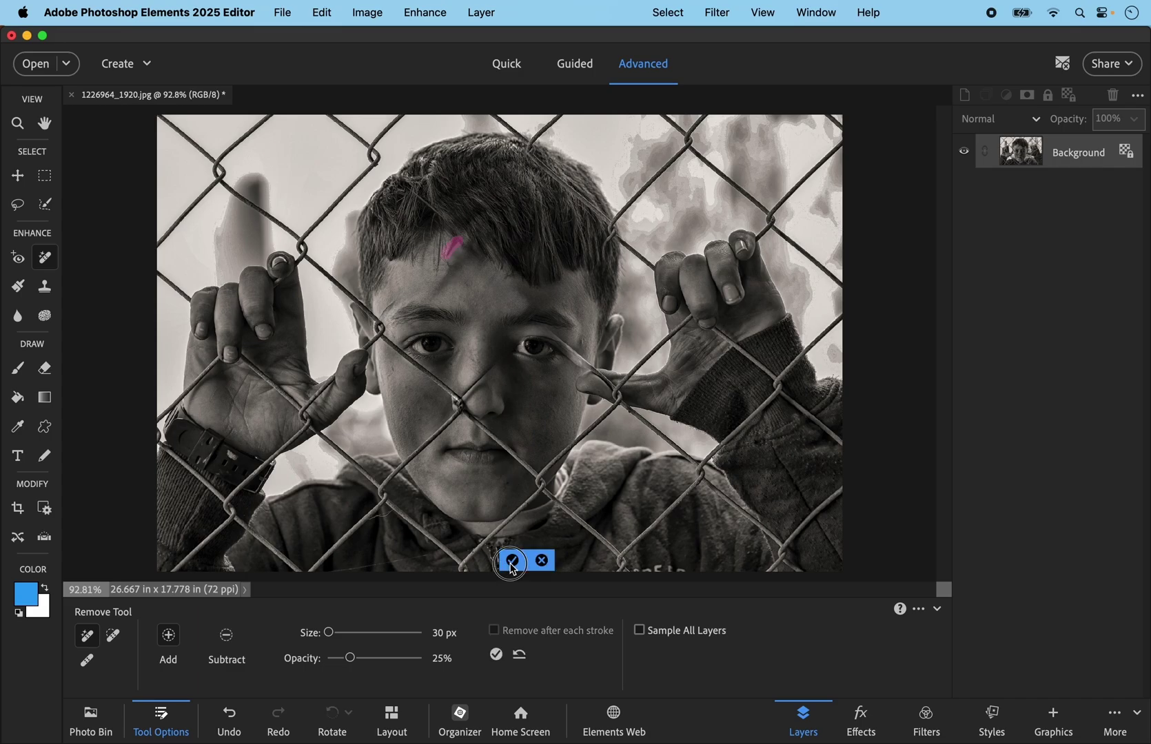
pyautogui.click(511, 560)
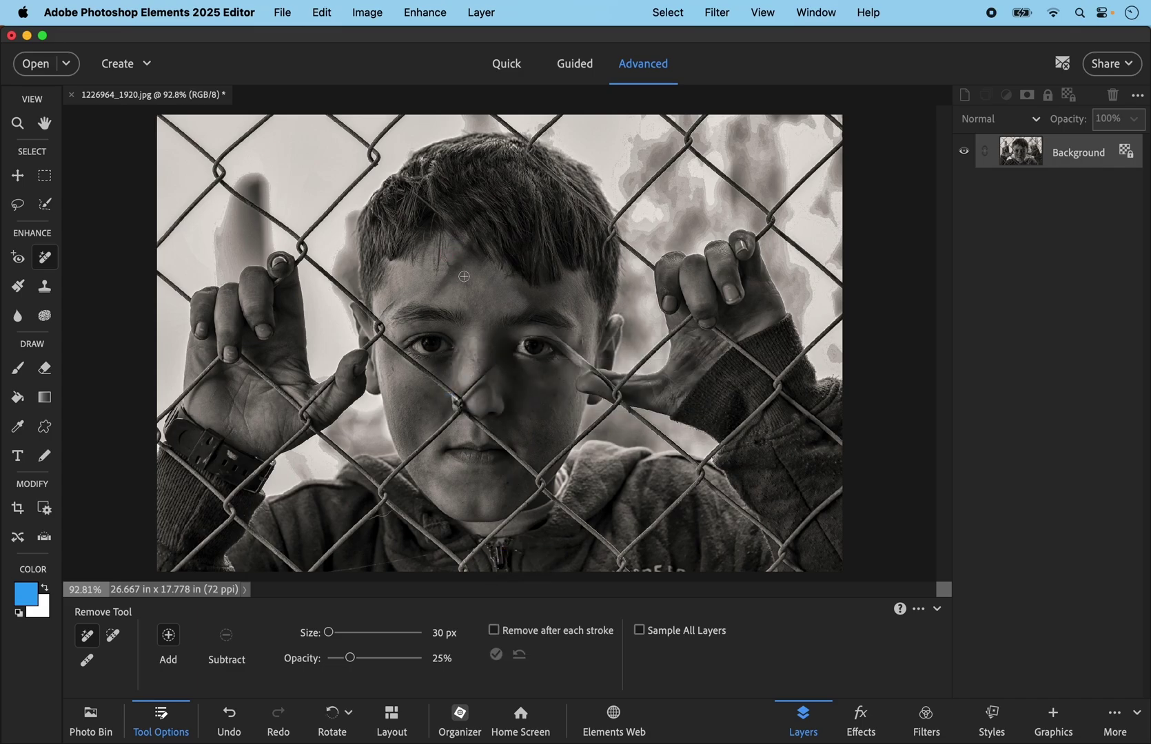
pyautogui.moveTo(469, 256); pyautogui.dragTo(428, 294)
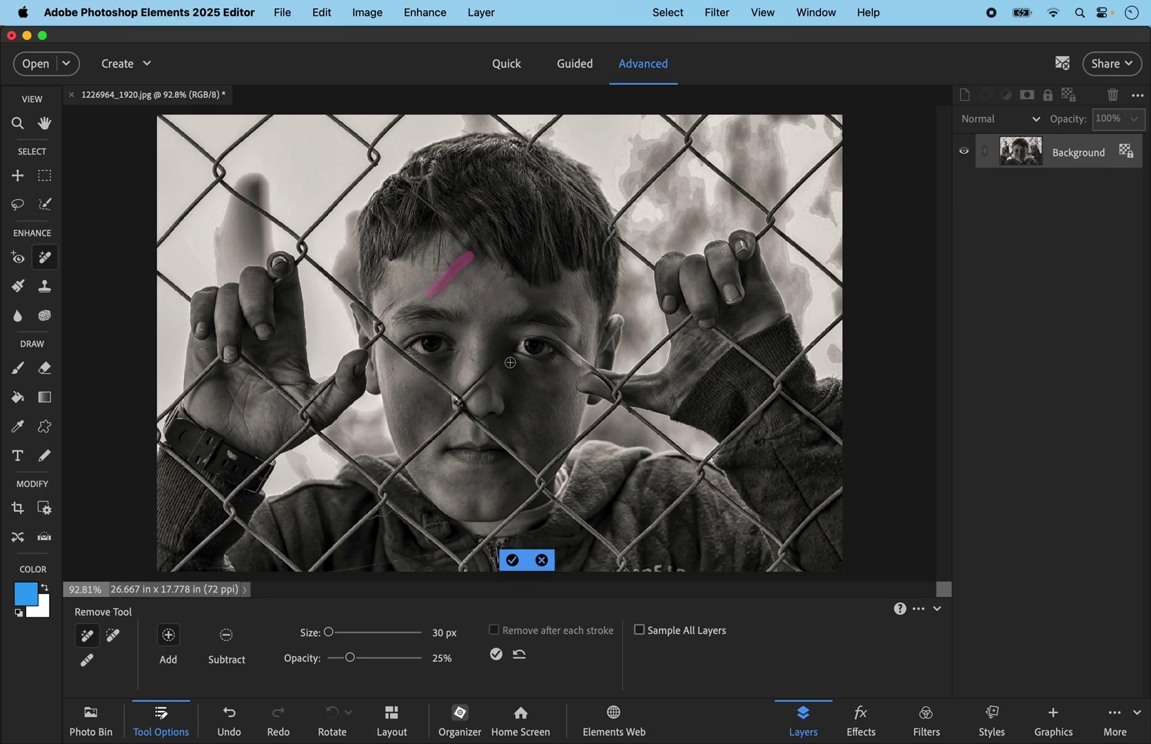
pyautogui.click(513, 560)
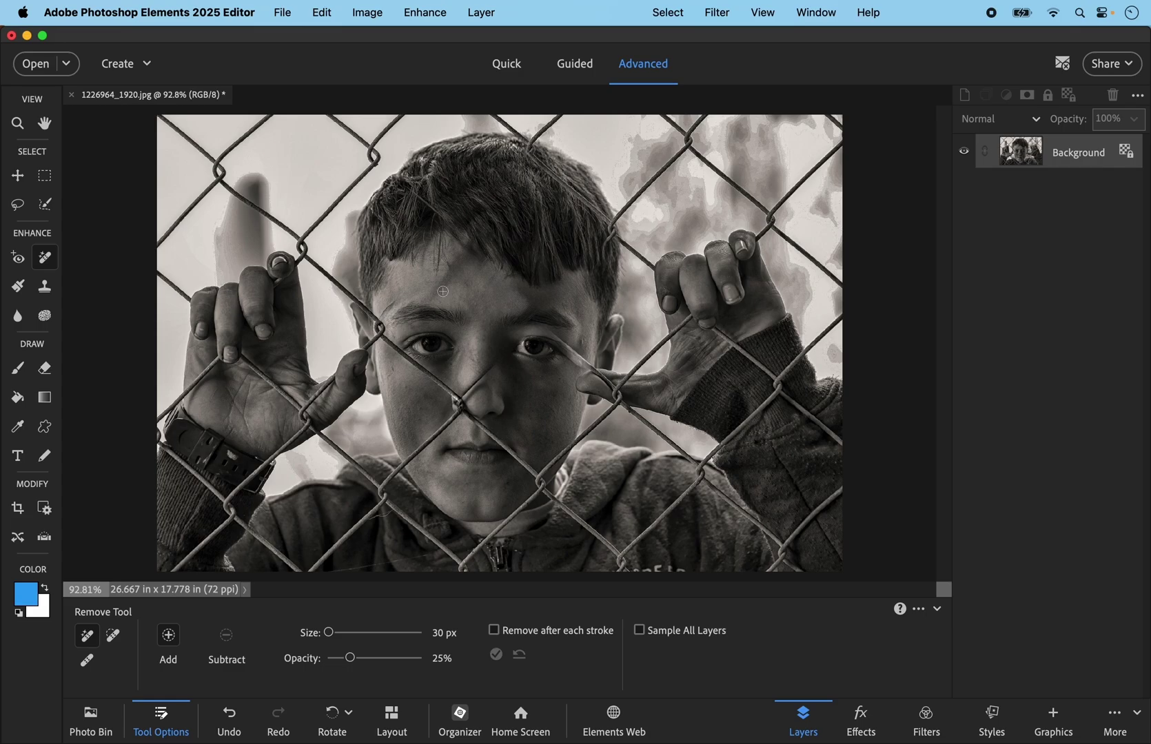
# Step: With a larger brush, clear a broad forehead patch and the wire between the hair and left hand
pyautogui.press(']')
pyautogui.press(']')
pyautogui.moveTo(462, 260); pyautogui.dragTo(439, 289)
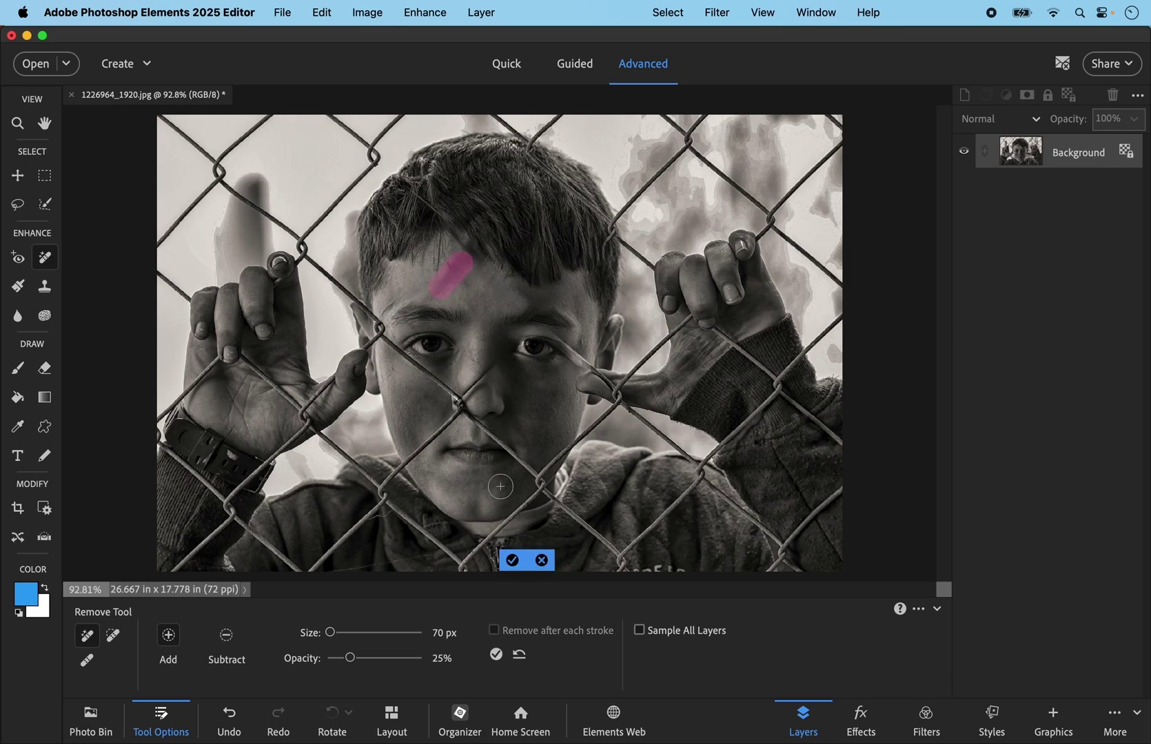
pyautogui.click(513, 560)
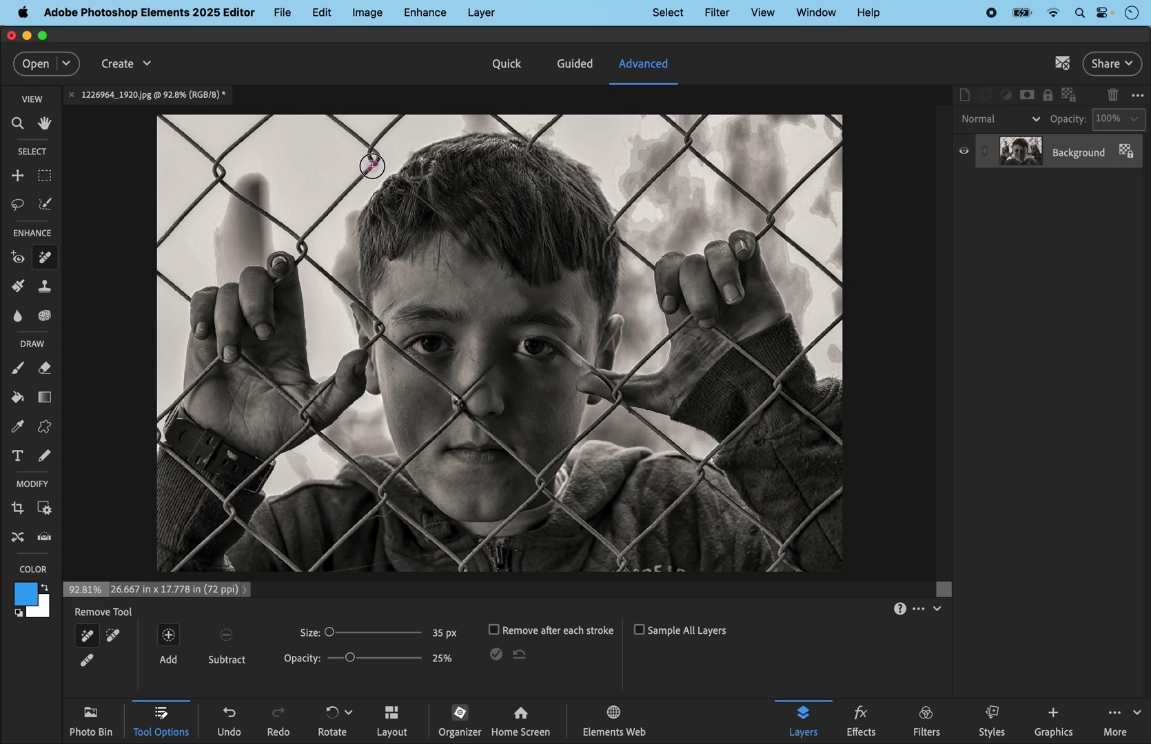
pyautogui.moveTo(371, 165); pyautogui.dragTo(301, 244)
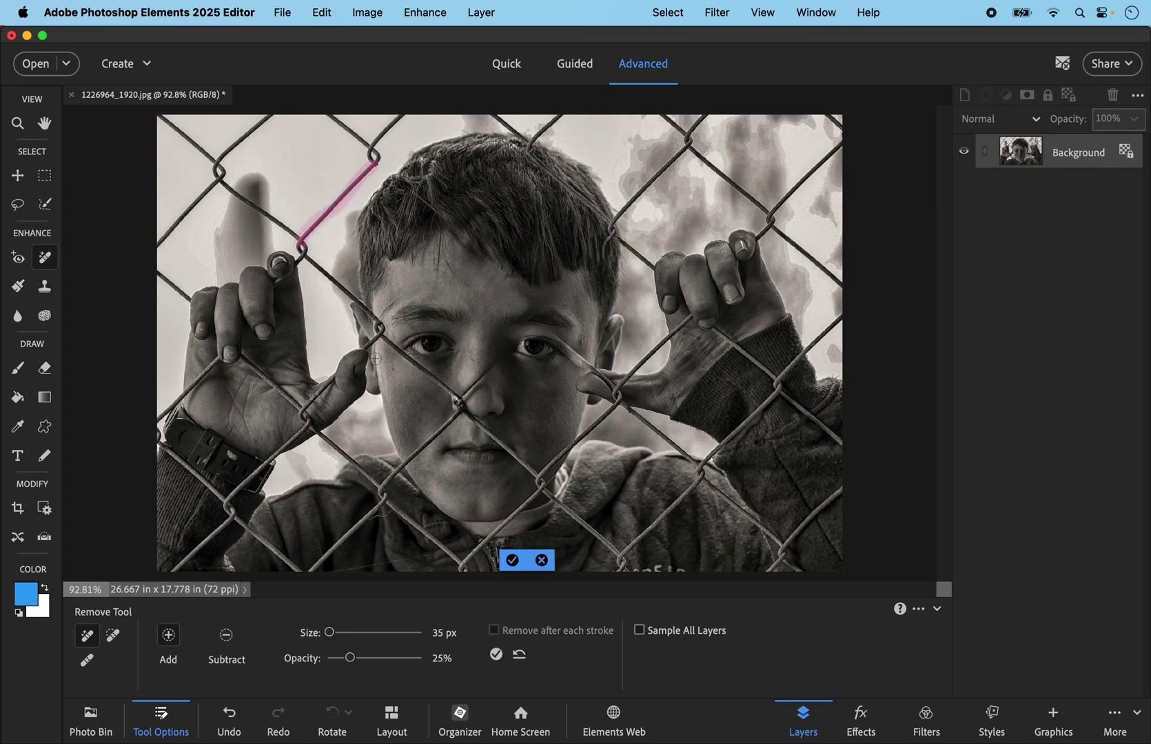
pyautogui.click(513, 561)
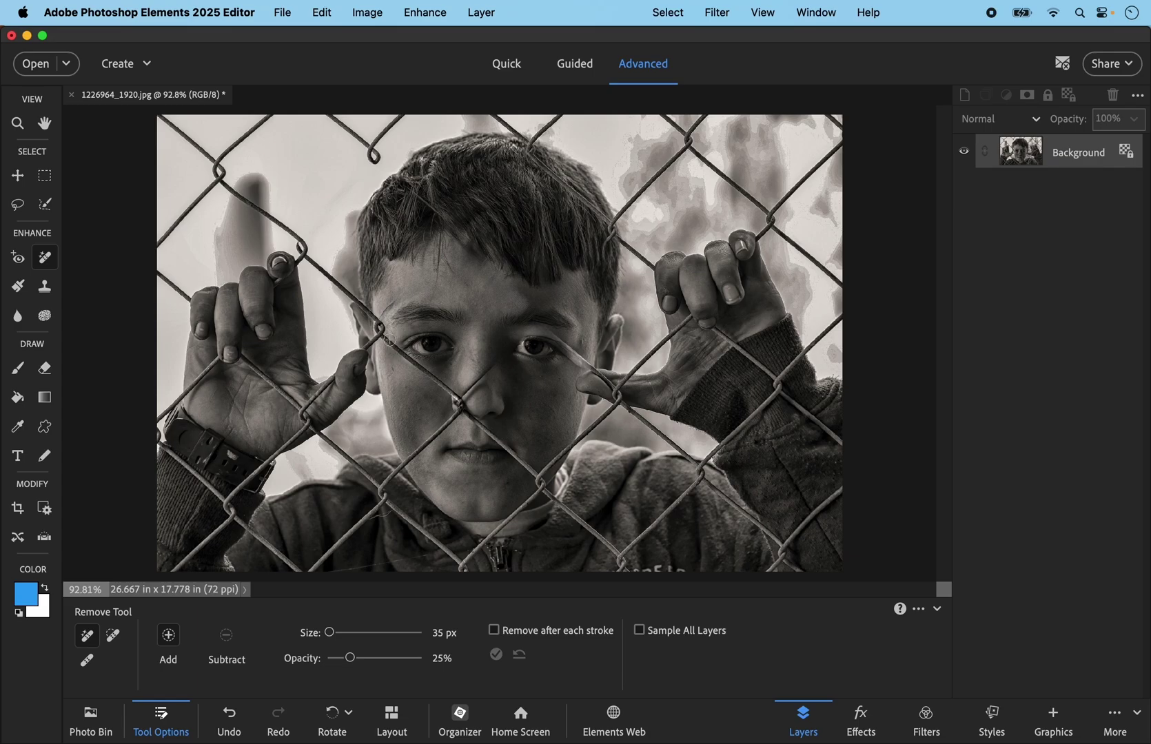
# Step: Remove the two wire segments running from the eye down to the nose
pyautogui.moveTo(394, 350); pyautogui.dragTo(456, 403)
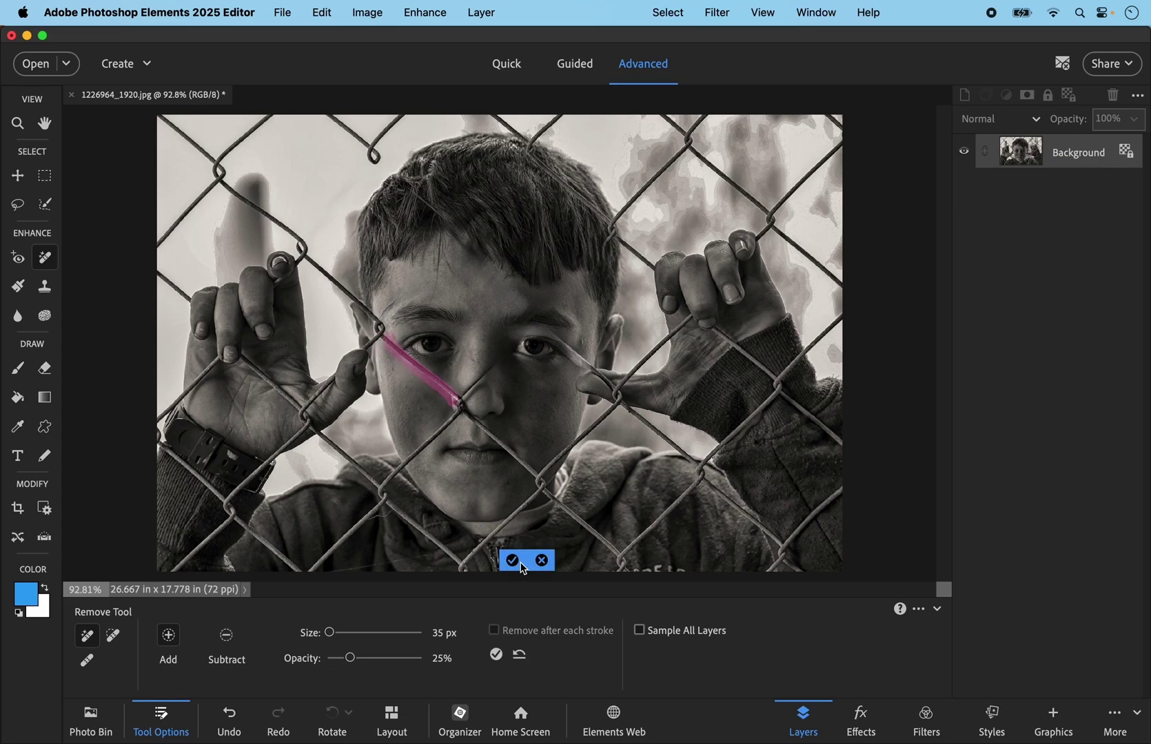
pyautogui.click(521, 565)
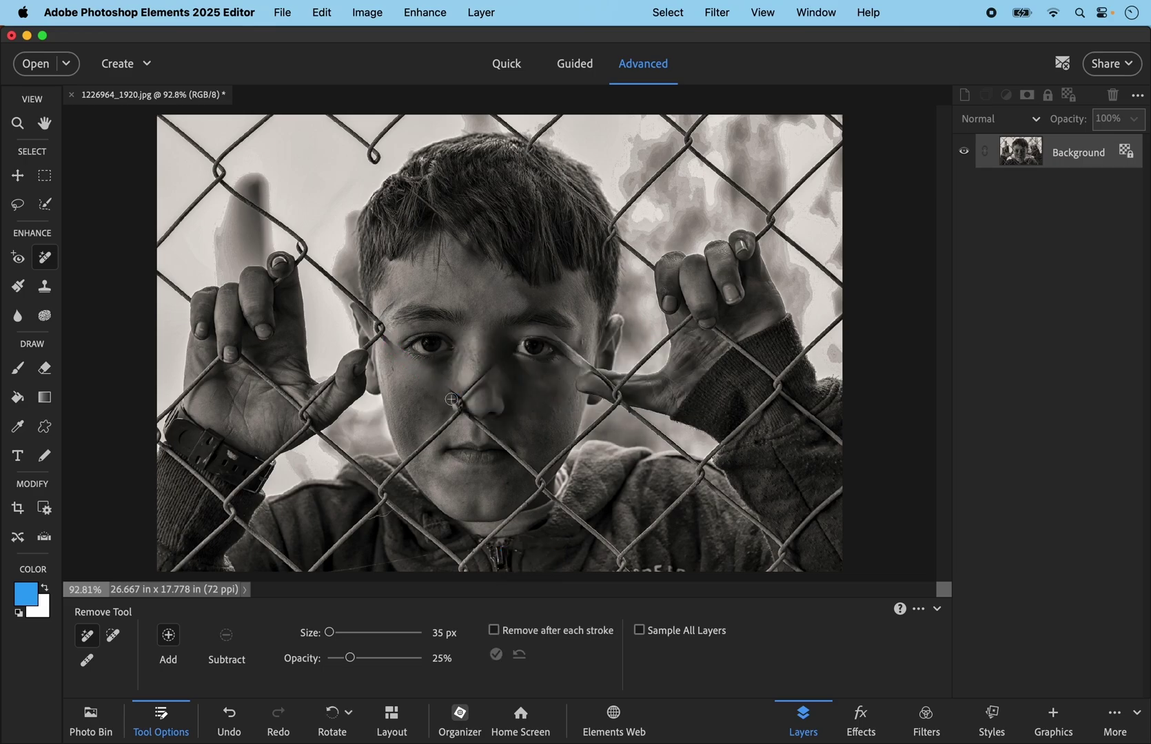
pyautogui.moveTo(500, 362); pyautogui.dragTo(451, 414)
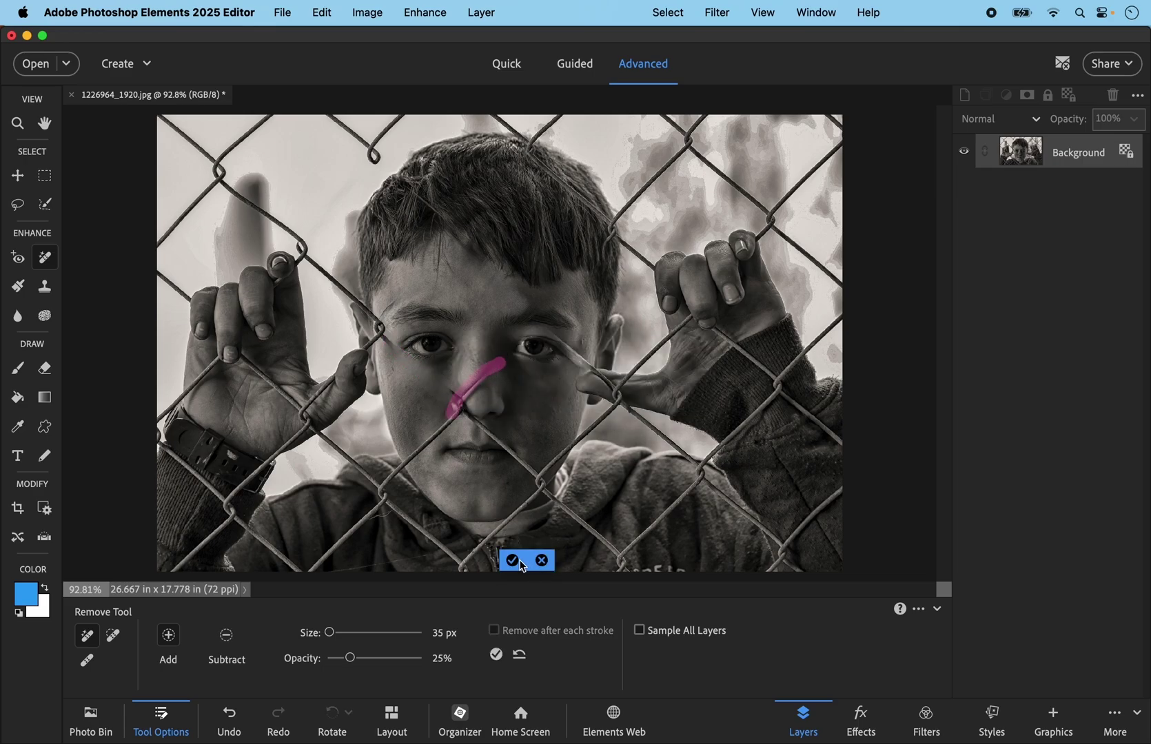
pyautogui.click(512, 561)
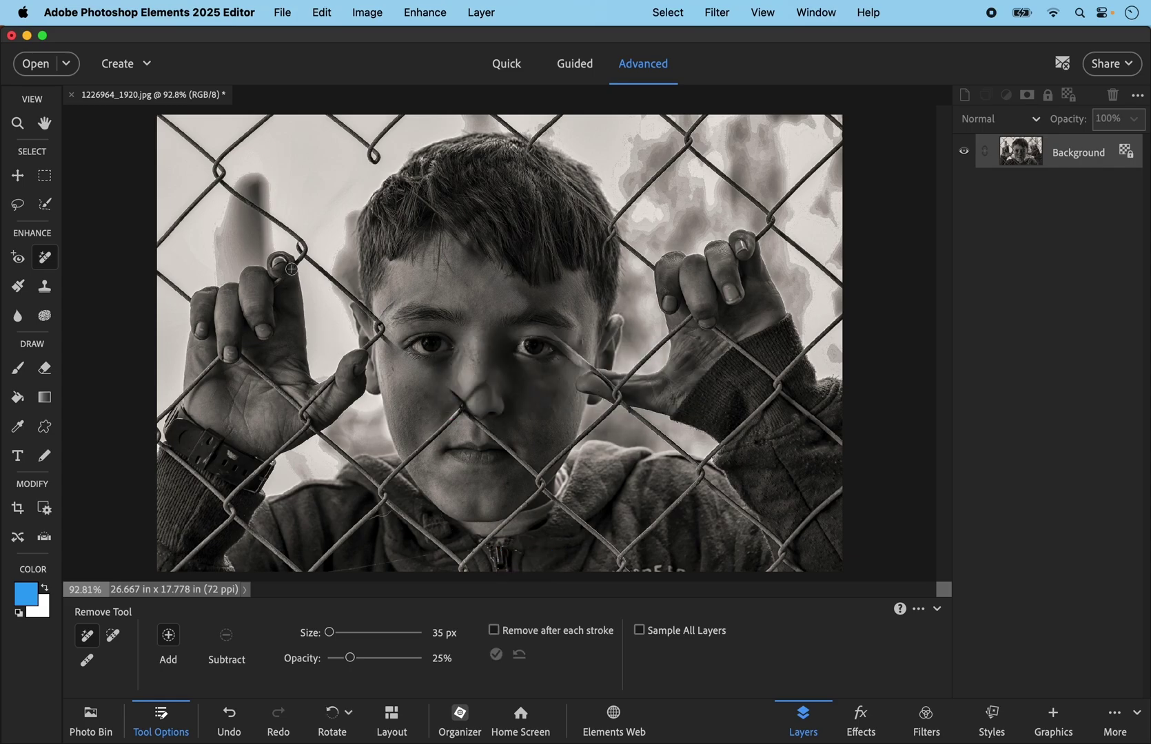
# Step: Paint over the whole left hand and its finger wire, then apply the removal
pyautogui.moveTo(291, 268)
pyautogui.mouseDown()
pyautogui.moveTo(262, 268)
pyautogui.moveTo(289, 267)
pyautogui.mouseUp()
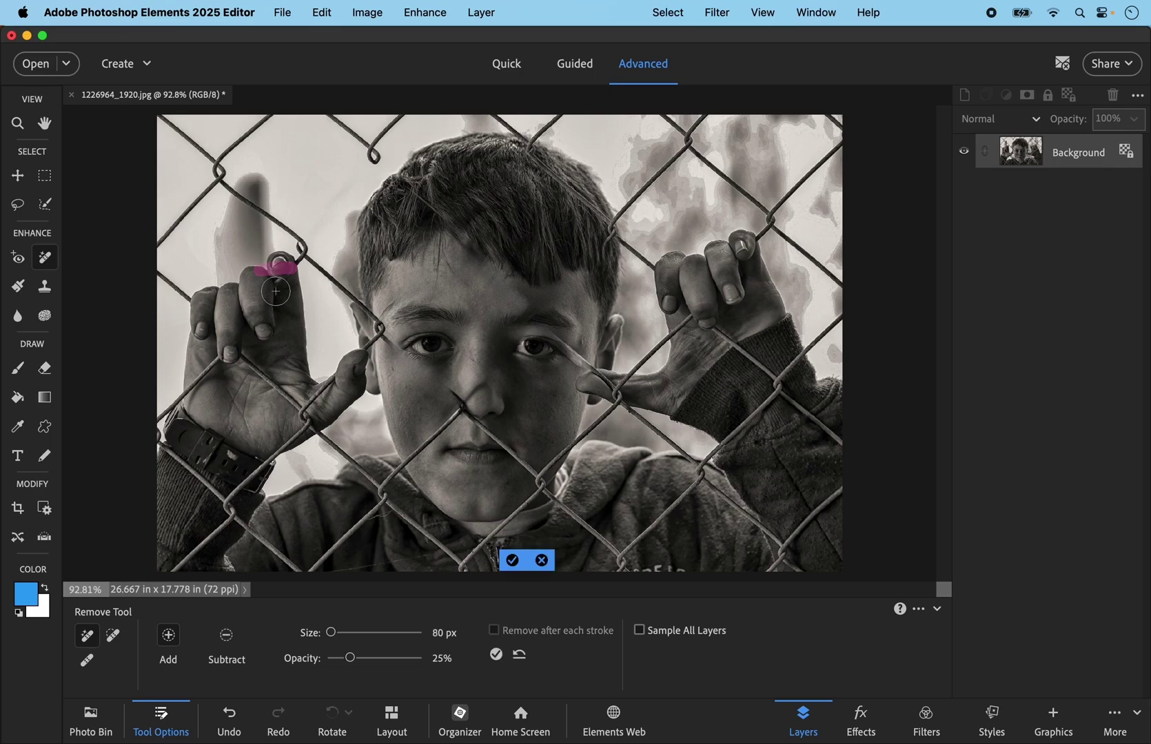
pyautogui.moveTo(263, 287)
pyautogui.mouseDown()
pyautogui.moveTo(272, 376)
pyautogui.moveTo(275, 388)
pyautogui.moveTo(299, 390)
pyautogui.moveTo(281, 269)
pyautogui.moveTo(207, 294)
pyautogui.moveTo(201, 320)
pyautogui.moveTo(201, 297)
pyautogui.moveTo(227, 307)
pyautogui.moveTo(226, 263)
pyautogui.moveTo(258, 270)
pyautogui.moveTo(266, 253)
pyautogui.moveTo(280, 267)
pyautogui.moveTo(277, 358)
pyautogui.moveTo(297, 394)
pyautogui.moveTo(317, 395)
pyautogui.moveTo(353, 365)
pyautogui.moveTo(345, 387)
pyautogui.moveTo(351, 377)
pyautogui.moveTo(290, 421)
pyautogui.moveTo(235, 418)
pyautogui.moveTo(214, 393)
pyautogui.moveTo(204, 330)
pyautogui.moveTo(189, 405)
pyautogui.moveTo(247, 431)
pyautogui.moveTo(322, 421)
pyautogui.moveTo(278, 441)
pyautogui.moveTo(274, 386)
pyautogui.moveTo(255, 373)
pyautogui.moveTo(257, 343)
pyautogui.moveTo(237, 364)
pyautogui.moveTo(221, 314)
pyautogui.moveTo(204, 372)
pyautogui.moveTo(234, 387)
pyautogui.mouseUp()
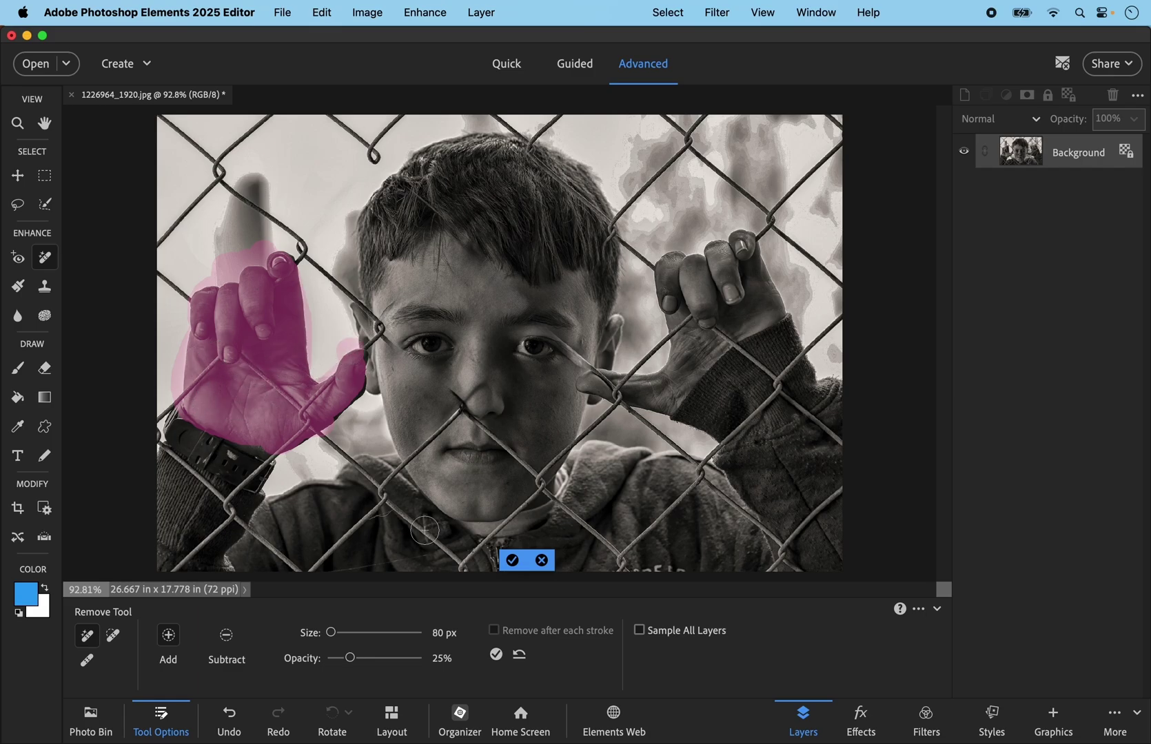
pyautogui.click(512, 561)
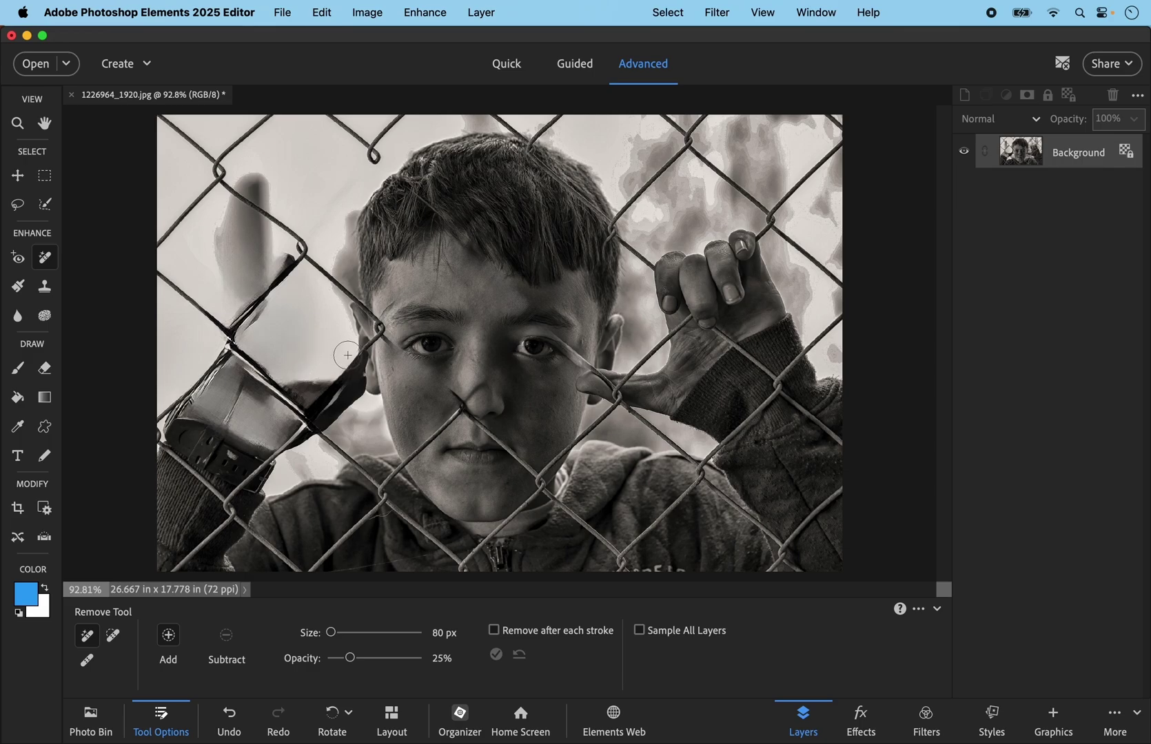
# Step: Erase the wire and leftover traces beside the ear, then start marking the right hand's fingers
pyautogui.moveTo(348, 354)
pyautogui.mouseDown()
pyautogui.moveTo(353, 386)
pyautogui.moveTo(337, 403)
pyautogui.moveTo(308, 414)
pyautogui.moveTo(284, 383)
pyautogui.moveTo(336, 393)
pyautogui.mouseUp()
pyautogui.click(513, 562)
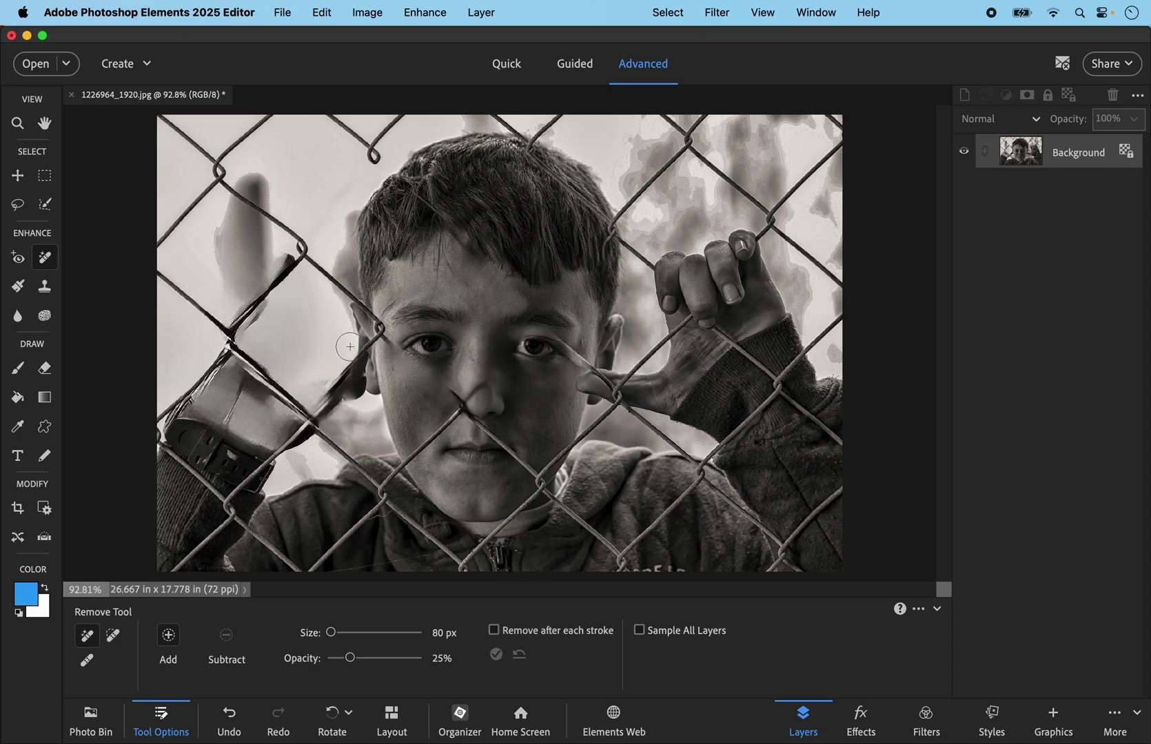
pyautogui.moveTo(350, 347)
pyautogui.mouseDown()
pyautogui.moveTo(350, 398)
pyautogui.moveTo(336, 397)
pyautogui.mouseUp()
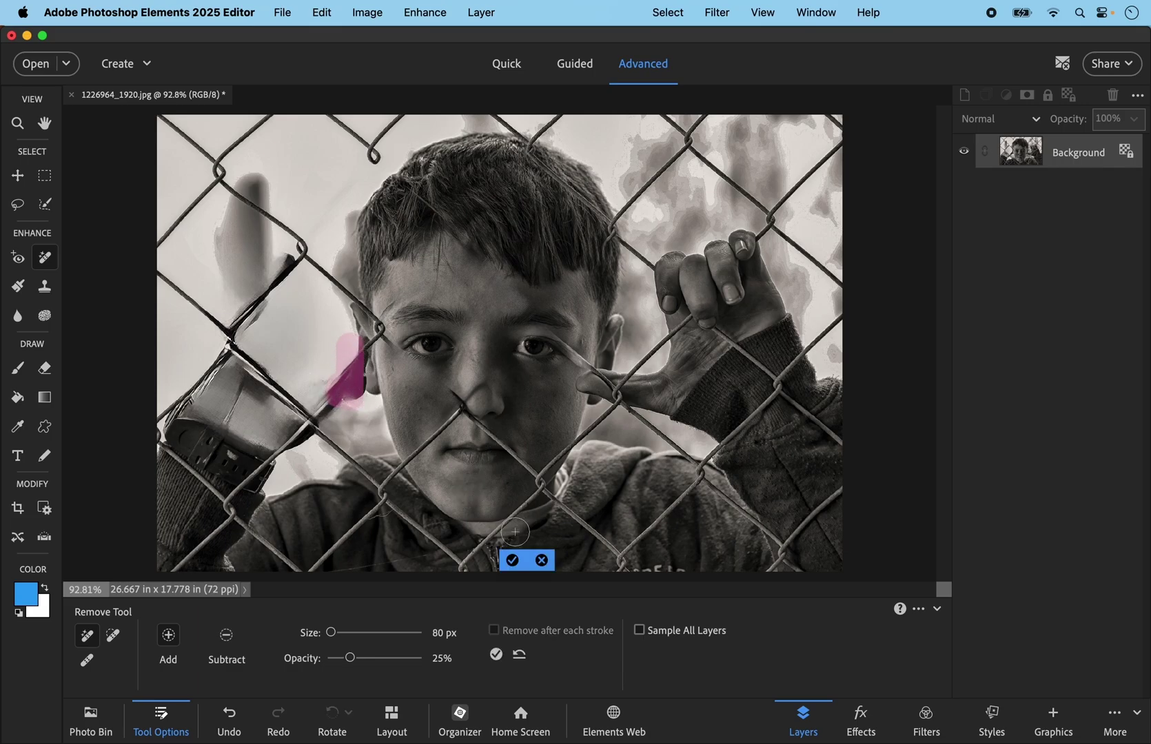
pyautogui.click(513, 562)
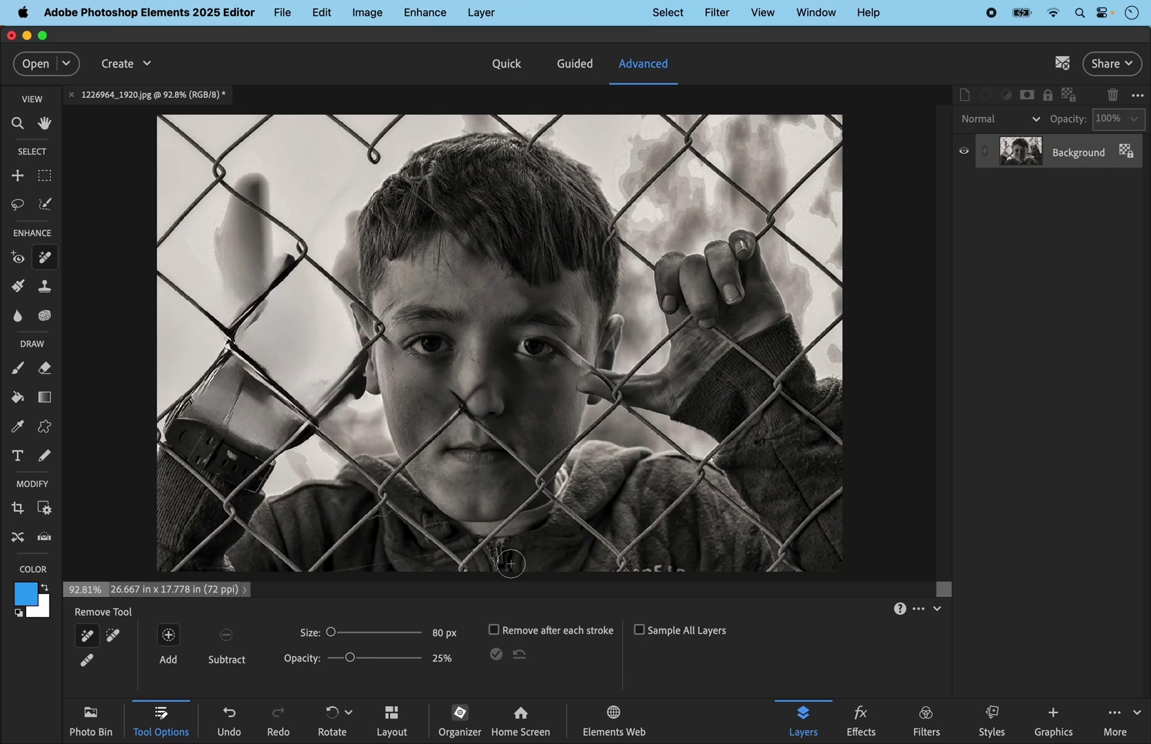
pyautogui.moveTo(352, 391); pyautogui.dragTo(348, 343)
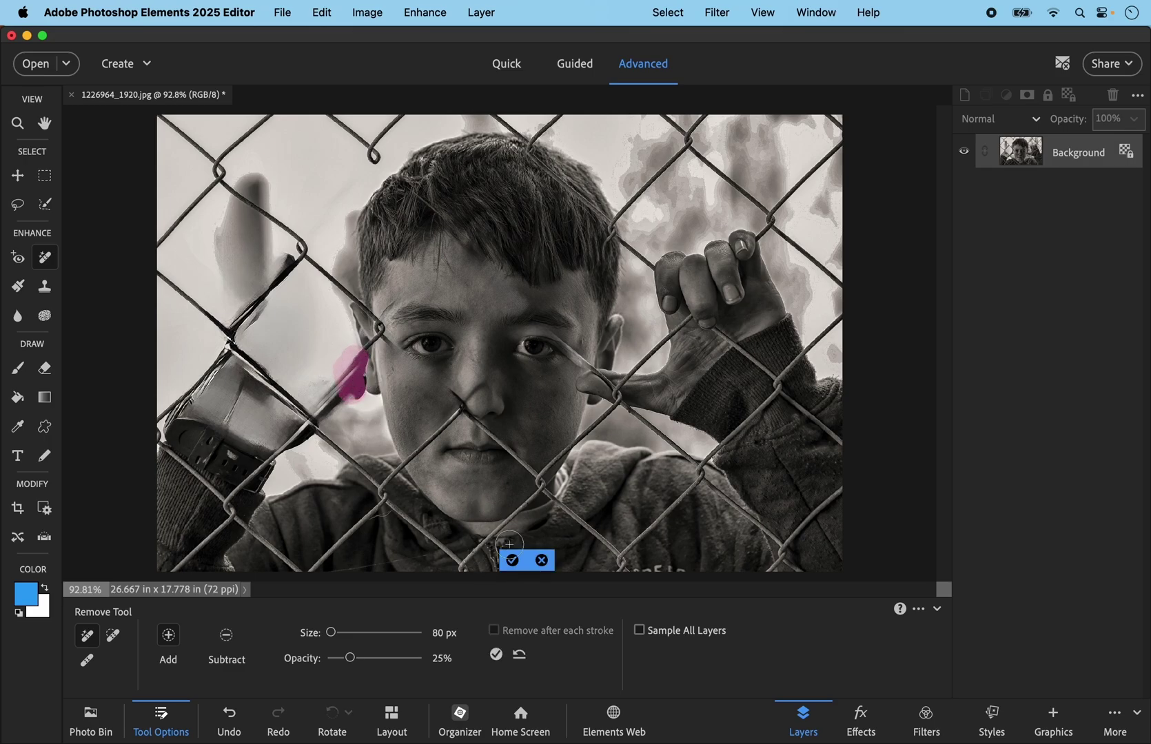
pyautogui.click(513, 562)
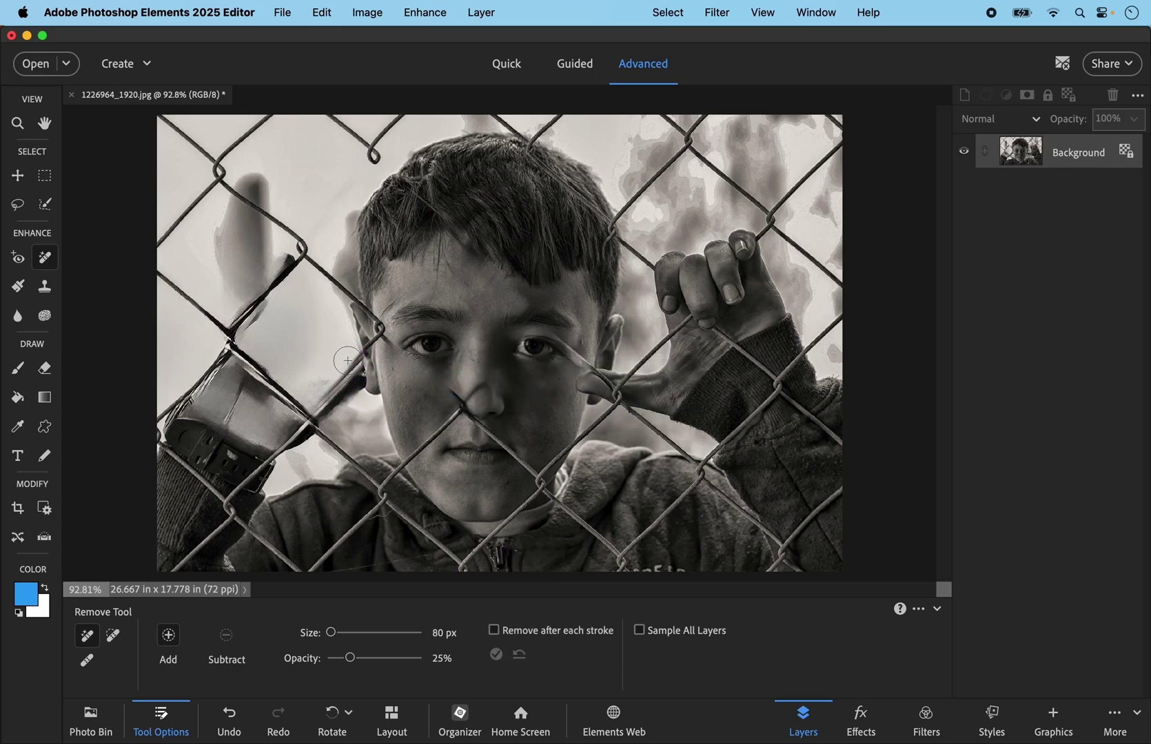
pyautogui.moveTo(347, 360)
pyautogui.mouseDown()
pyautogui.moveTo(339, 381)
pyautogui.moveTo(352, 379)
pyautogui.mouseUp()
pyautogui.click(513, 561)
pyautogui.moveTo(745, 255)
pyautogui.mouseDown()
pyautogui.moveTo(692, 257)
pyautogui.moveTo(679, 293)
pyautogui.moveTo(713, 343)
pyautogui.moveTo(739, 307)
pyautogui.moveTo(734, 244)
pyautogui.moveTo(669, 265)
pyautogui.moveTo(679, 314)
pyautogui.moveTo(744, 294)
pyautogui.moveTo(747, 259)
pyautogui.moveTo(801, 382)
pyautogui.moveTo(772, 411)
pyautogui.moveTo(710, 417)
pyautogui.moveTo(664, 381)
pyautogui.moveTo(591, 386)
pyautogui.moveTo(709, 422)
pyautogui.moveTo(772, 384)
pyautogui.moveTo(712, 283)
pyautogui.moveTo(733, 279)
pyautogui.mouseUp()
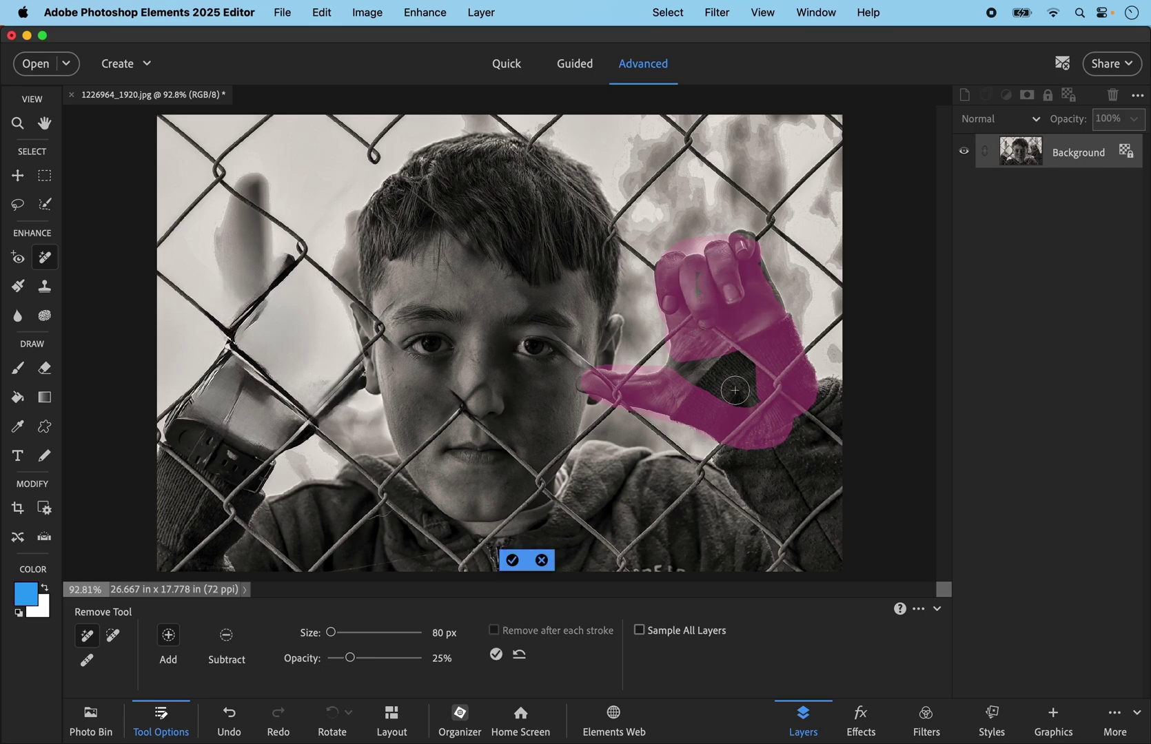
# Step: Finish marking and remove the right hand, then erase the fingertip wire strand and leftover finger shape
pyautogui.moveTo(735, 390)
pyautogui.mouseDown()
pyautogui.moveTo(699, 363)
pyautogui.moveTo(687, 369)
pyautogui.moveTo(705, 367)
pyautogui.moveTo(743, 397)
pyautogui.moveTo(730, 392)
pyautogui.moveTo(730, 365)
pyautogui.moveTo(755, 371)
pyautogui.moveTo(710, 279)
pyautogui.mouseUp()
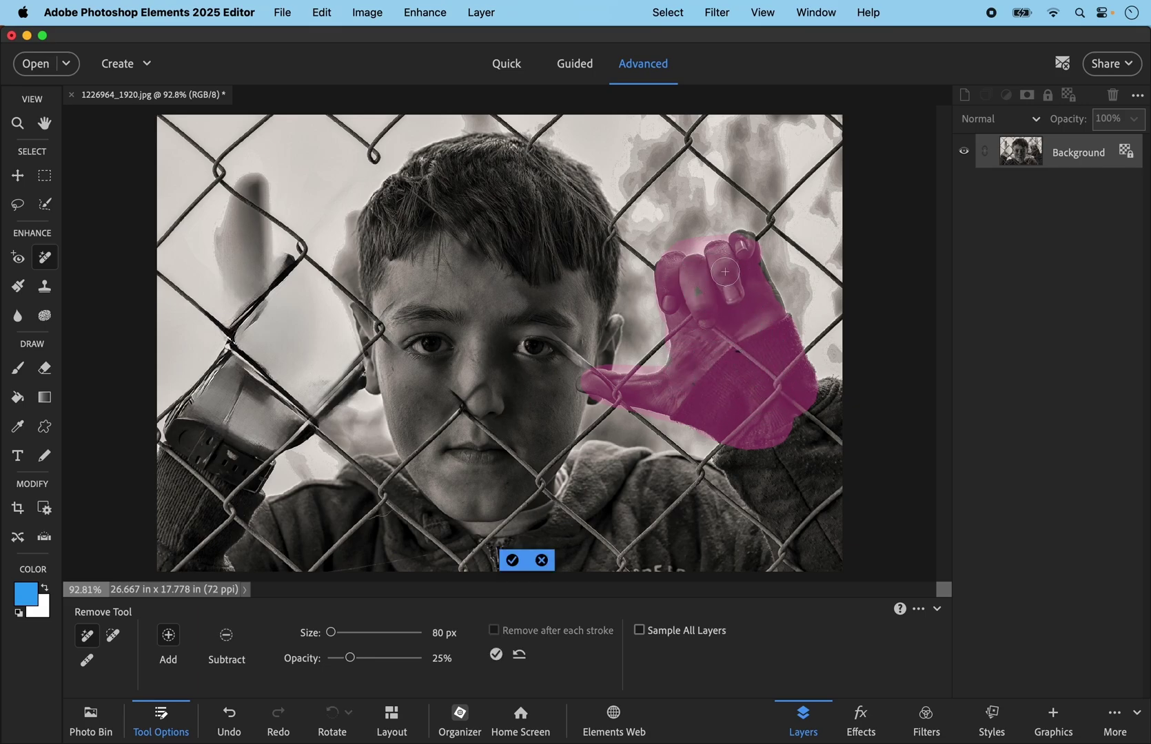
pyautogui.click(514, 560)
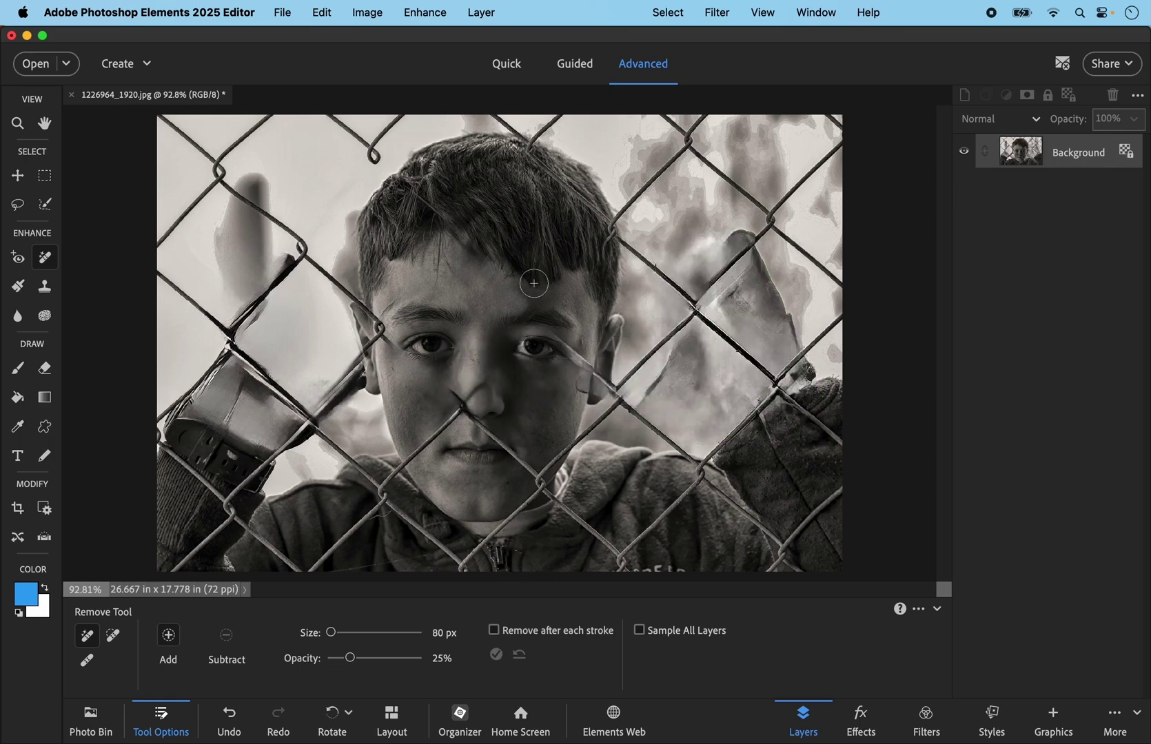
pyautogui.moveTo(735, 239)
pyautogui.mouseDown()
pyautogui.moveTo(773, 229)
pyautogui.moveTo(729, 248)
pyautogui.moveTo(692, 308)
pyautogui.mouseUp()
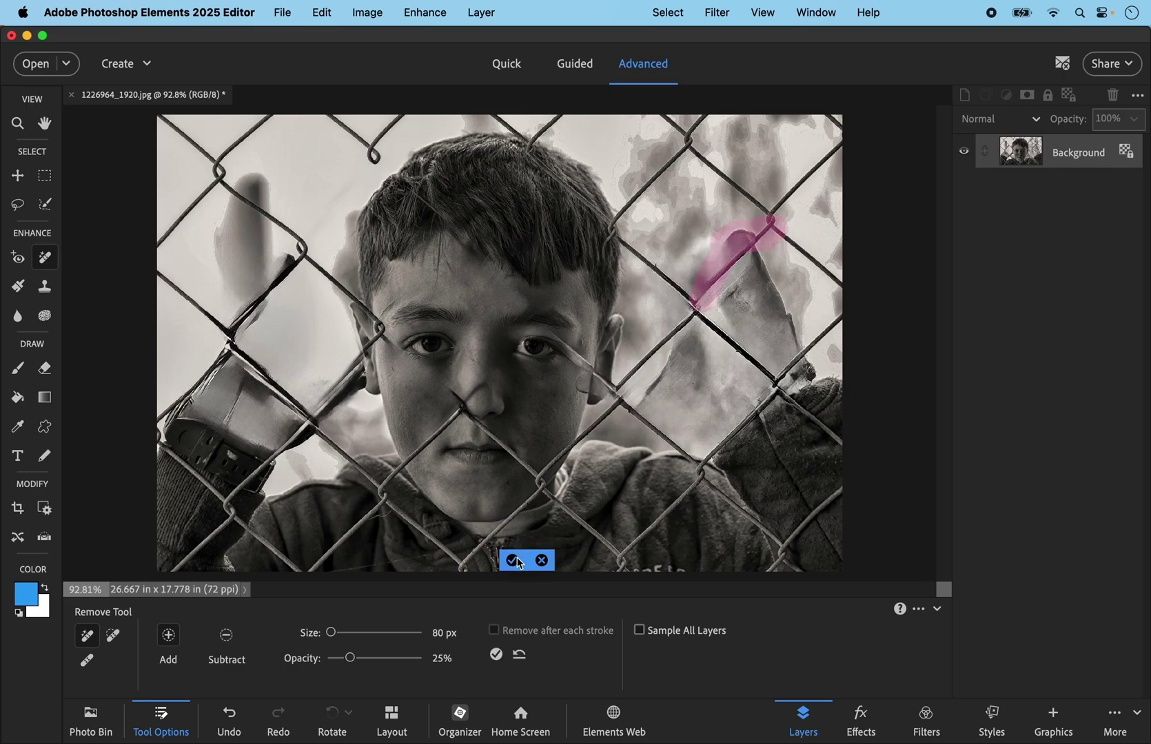
pyautogui.click(516, 560)
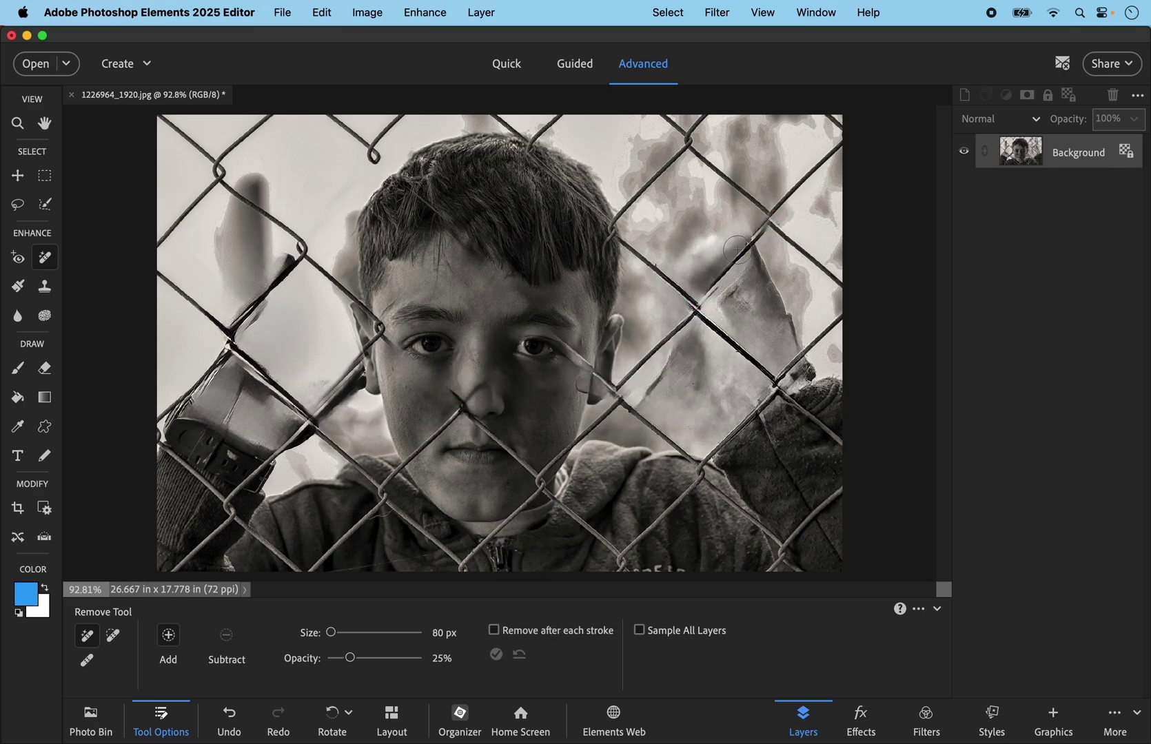
pyautogui.moveTo(739, 244)
pyautogui.mouseDown()
pyautogui.moveTo(793, 337)
pyautogui.moveTo(759, 293)
pyautogui.moveTo(720, 282)
pyautogui.moveTo(751, 320)
pyautogui.moveTo(810, 332)
pyautogui.moveTo(751, 358)
pyautogui.moveTo(777, 376)
pyautogui.mouseUp()
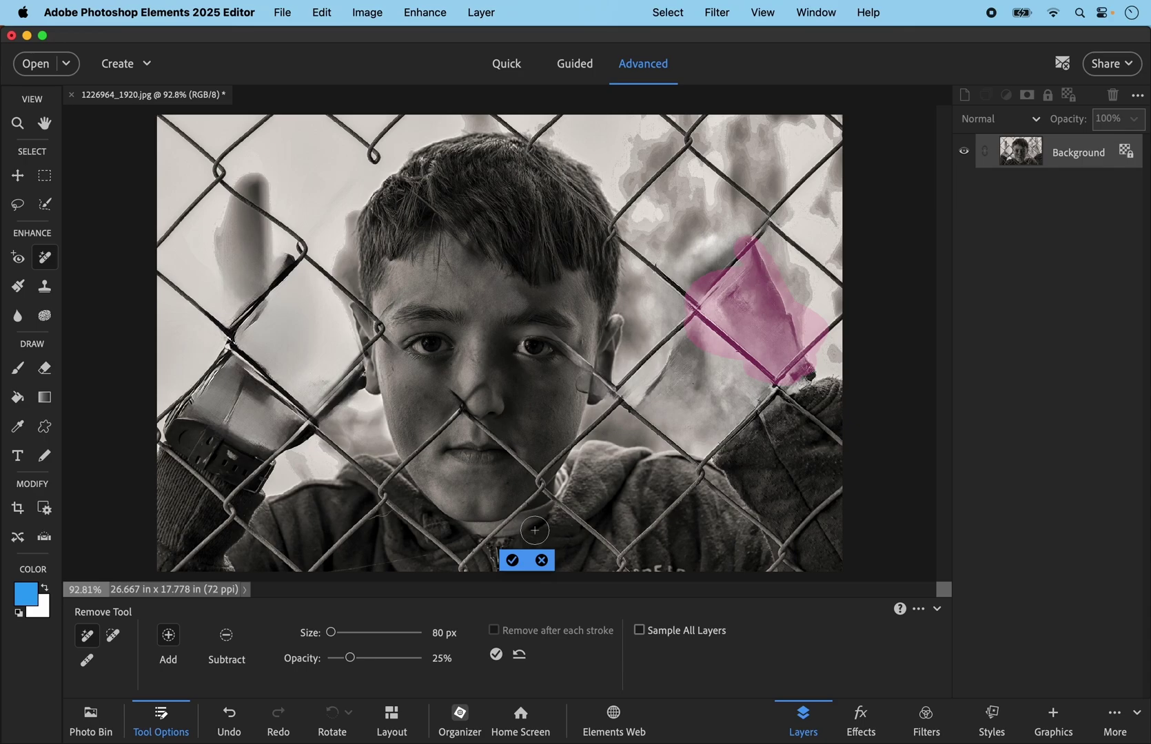
pyautogui.click(513, 560)
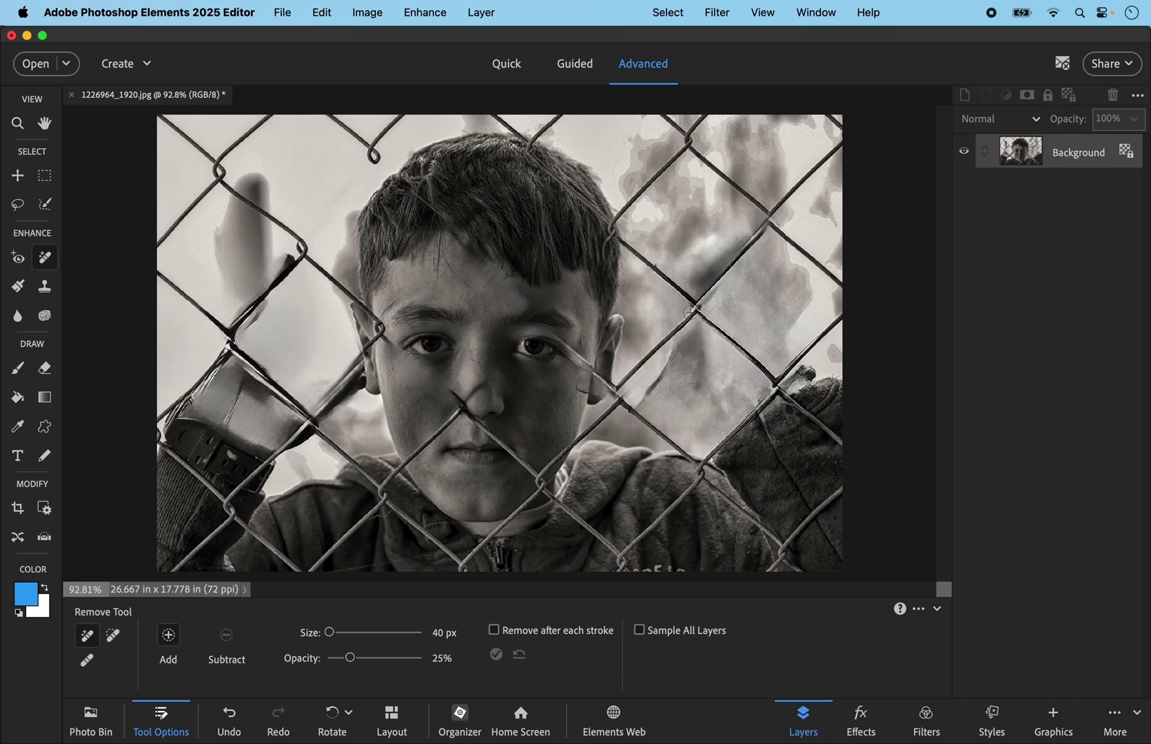
# Step: Erase the wires over the right cheek, right eye, upper left, mouth and nose
pyautogui.moveTo(690, 312)
pyautogui.mouseDown()
pyautogui.moveTo(629, 379)
pyautogui.moveTo(623, 410)
pyautogui.moveTo(635, 416)
pyautogui.mouseUp()
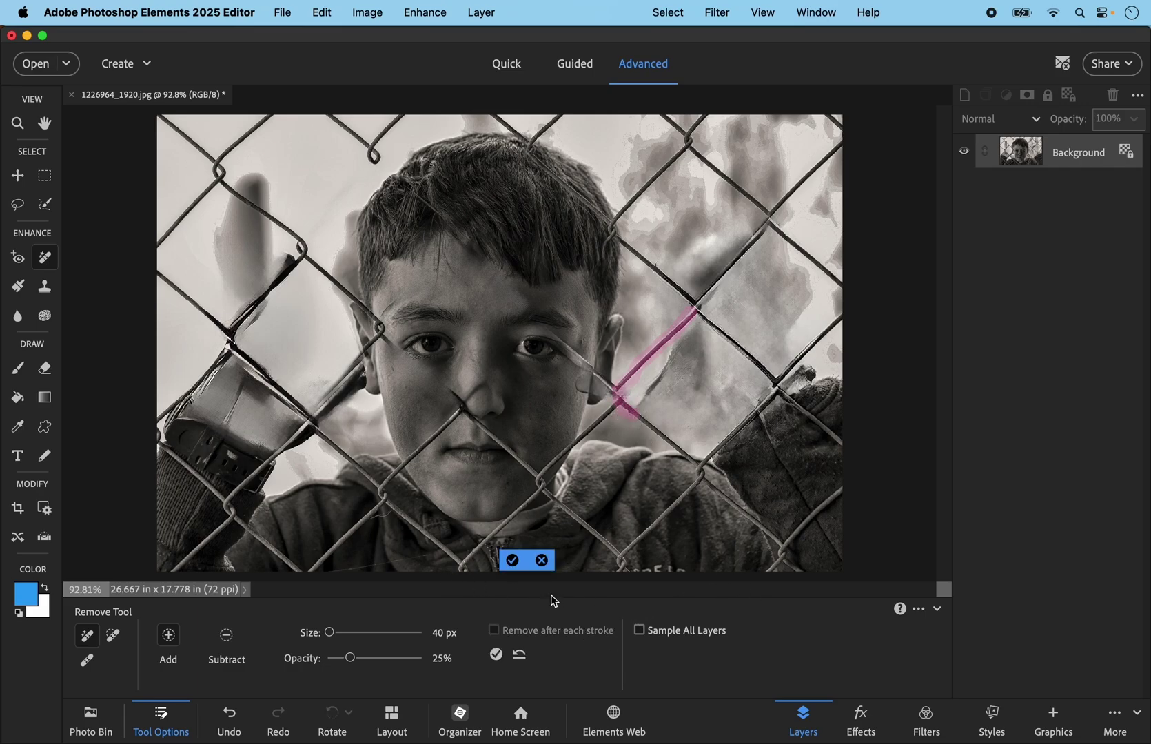
pyautogui.click(513, 560)
pyautogui.moveTo(559, 335); pyautogui.dragTo(624, 385)
pyautogui.click(512, 561)
pyautogui.moveTo(298, 251); pyautogui.dragTo(379, 331)
pyautogui.click(513, 560)
pyautogui.moveTo(463, 405); pyautogui.dragTo(548, 478)
pyautogui.click(519, 561)
pyautogui.moveTo(475, 383); pyautogui.dragTo(382, 491)
pyautogui.click(511, 560)
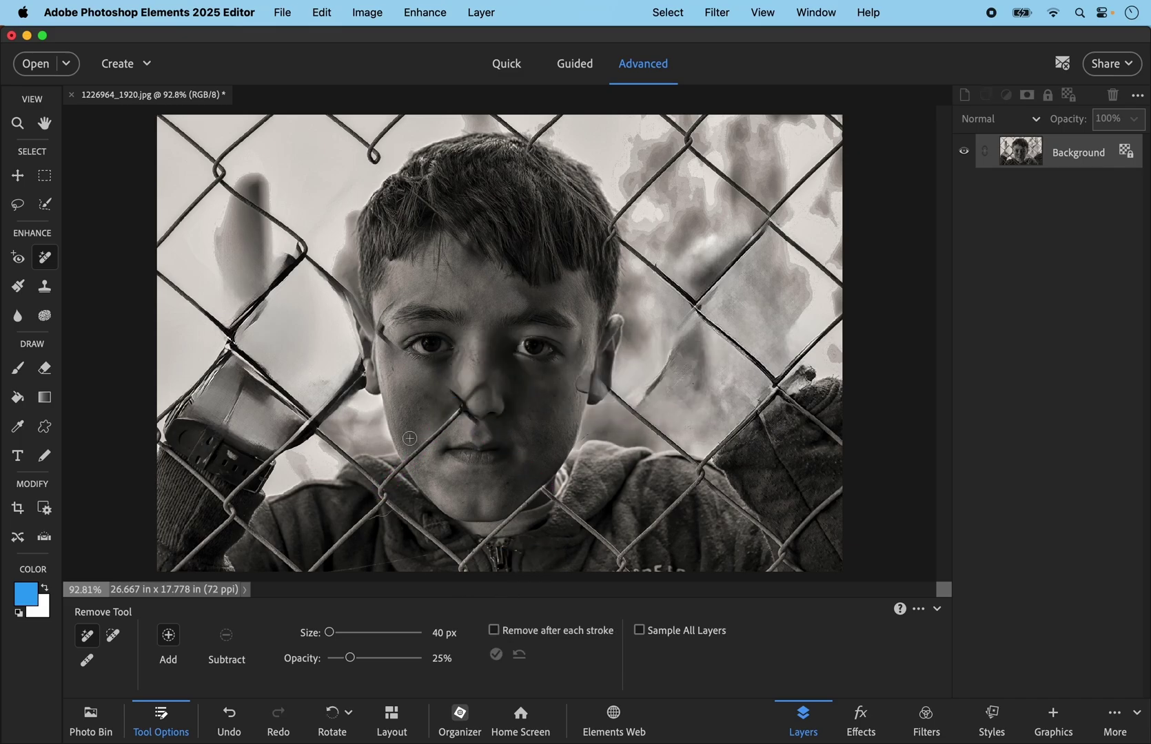
pyautogui.moveTo(447, 394); pyautogui.dragTo(469, 418)
pyautogui.click(510, 561)
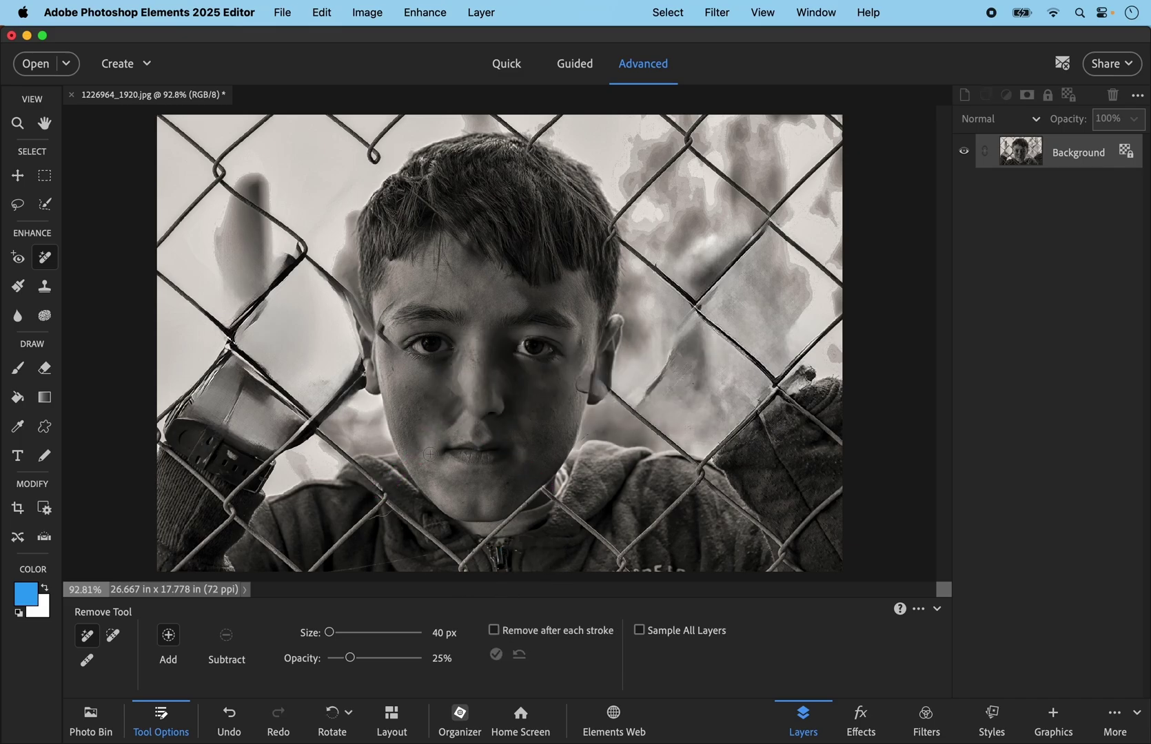
# Step: Crop the photo to a 15.417 × 17.5 in head-and-shoulders portrait
pyautogui.press('c')
pyautogui.moveTo(334, 116); pyautogui.dragTo(732, 566)
pyautogui.moveTo(696, 376); pyautogui.dragTo(663, 375)
pyautogui.press('Return')
# Step: With the Remove tool, clear the top-left wire and mark the top-right and V-shaped top wires
pyautogui.click(44, 257)
pyautogui.moveTo(334, 128); pyautogui.dragTo(396, 141)
pyautogui.click(513, 559)
pyautogui.moveTo(689, 140); pyautogui.dragTo(705, 308)
pyautogui.moveTo(498, 121)
pyautogui.mouseDown()
pyautogui.moveTo(527, 143)
pyautogui.moveTo(557, 121)
pyautogui.mouseUp()
# Step: Apply the top-wire removal, enable automatic removal, and erase wires at the left hair edge, right ear and bottom
pyautogui.click(513, 559)
pyautogui.click(493, 630)
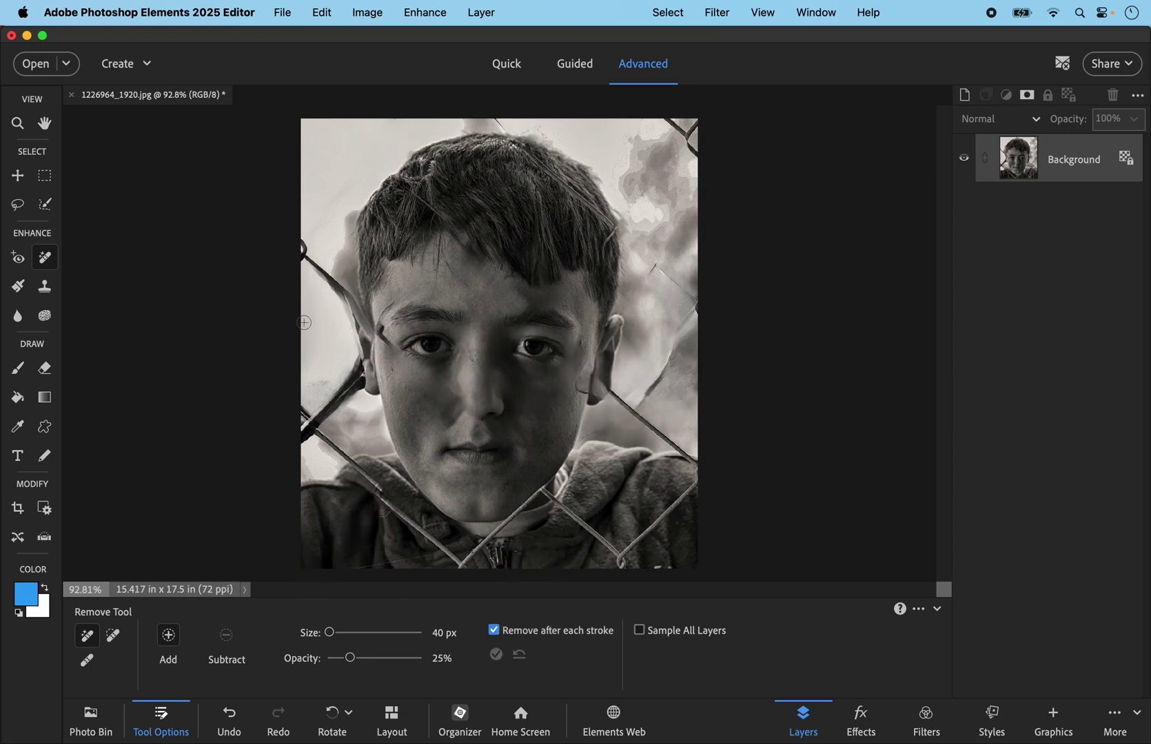
pyautogui.moveTo(352, 213)
pyautogui.mouseDown()
pyautogui.moveTo(350, 258)
pyautogui.moveTo(317, 288)
pyautogui.moveTo(328, 304)
pyautogui.mouseUp()
pyautogui.moveTo(610, 392)
pyautogui.mouseDown()
pyautogui.moveTo(634, 412)
pyautogui.moveTo(620, 561)
pyautogui.moveTo(539, 486)
pyautogui.moveTo(461, 561)
pyautogui.mouseUp()
pyautogui.moveTo(316, 424); pyautogui.dragTo(455, 562)
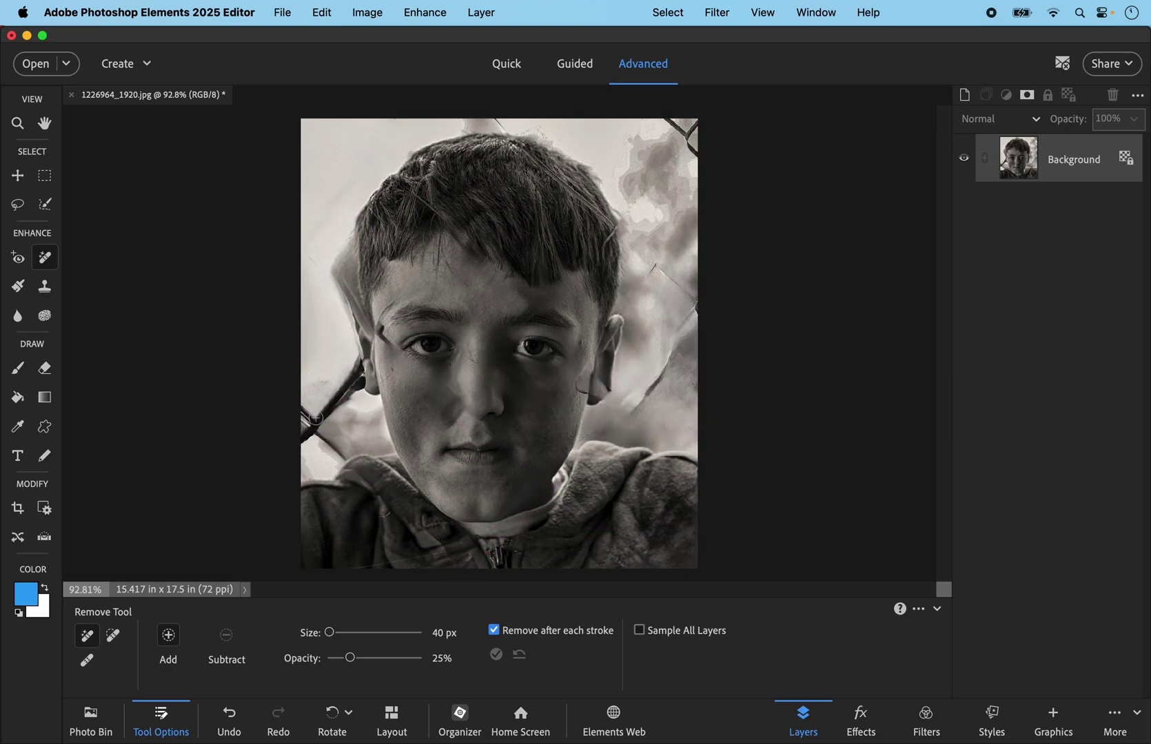
# Step: Enlarge the brush to 70 px and erase the right-edge, left-ear and top-right background wires
pyautogui.press(']')
pyautogui.press(']')
pyautogui.press(']')
pyautogui.moveTo(686, 126); pyautogui.dragTo(676, 346)
pyautogui.moveTo(360, 376)
pyautogui.mouseDown()
pyautogui.moveTo(349, 392)
pyautogui.moveTo(326, 382)
pyautogui.mouseUp()
pyautogui.moveTo(645, 124); pyautogui.dragTo(682, 338)
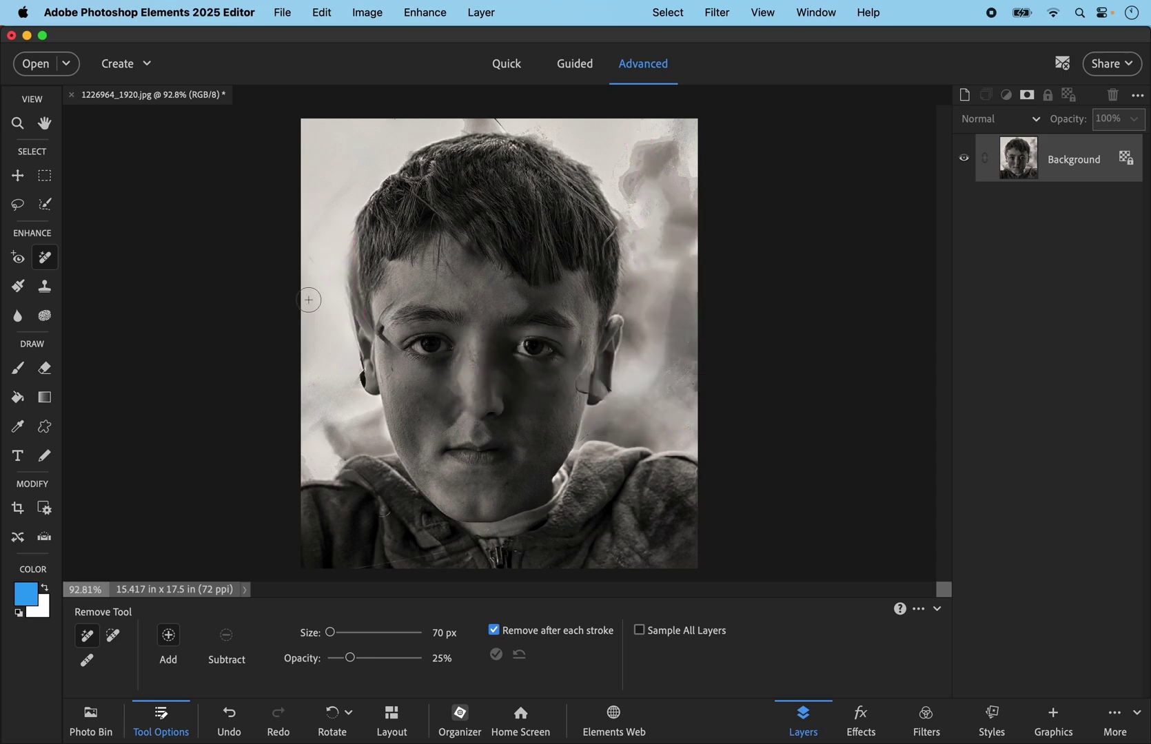